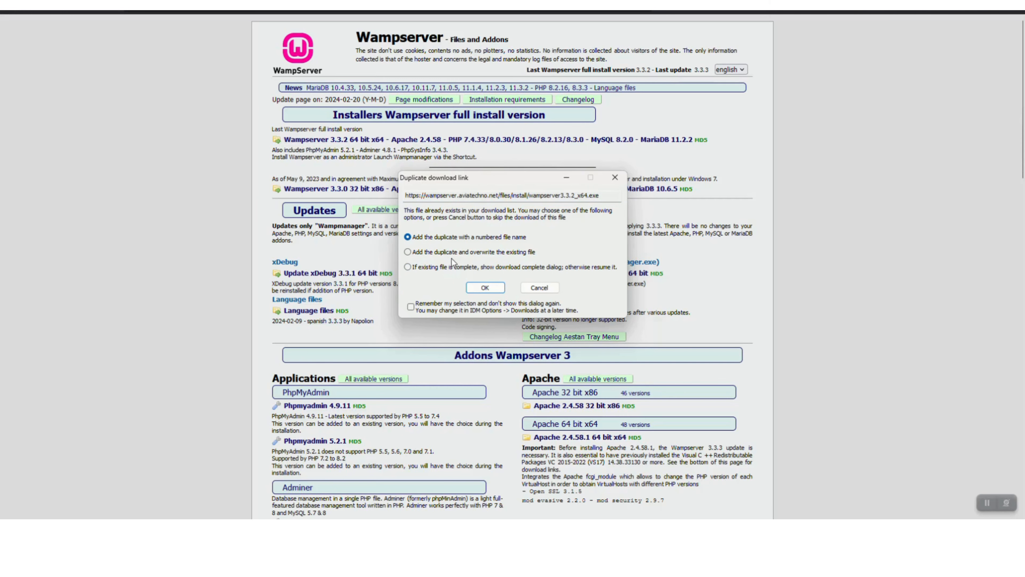
Resolve the duplicate download by showing the download complete dialog for the existing file, and open the Wampserver 3.3.2 installer
{"action": "left_click", "coordinate": [407, 267]}
{"action": "left_click", "coordinate": [485, 287]}
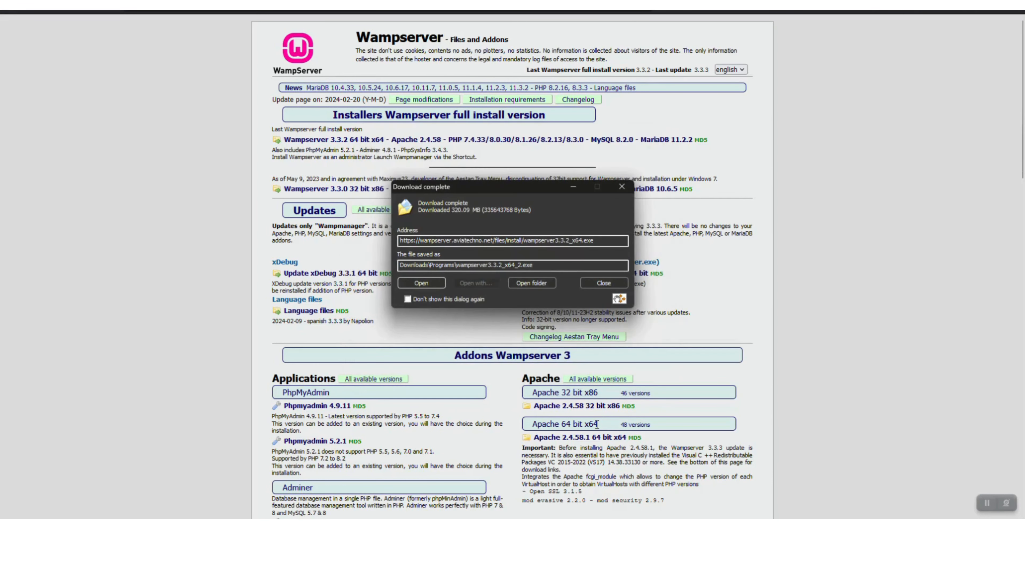
{"action": "left_click", "coordinate": [422, 283]}
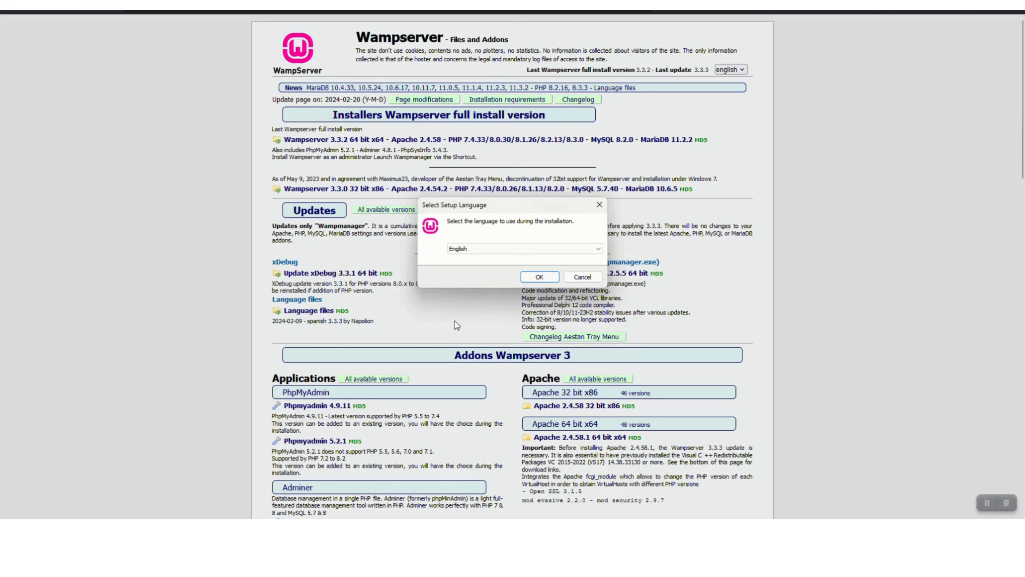
Choose English as the setup language, accept the license agreement and continue to the installation information
{"action": "left_click", "coordinate": [539, 278]}
{"action": "left_click", "coordinate": [414, 321]}
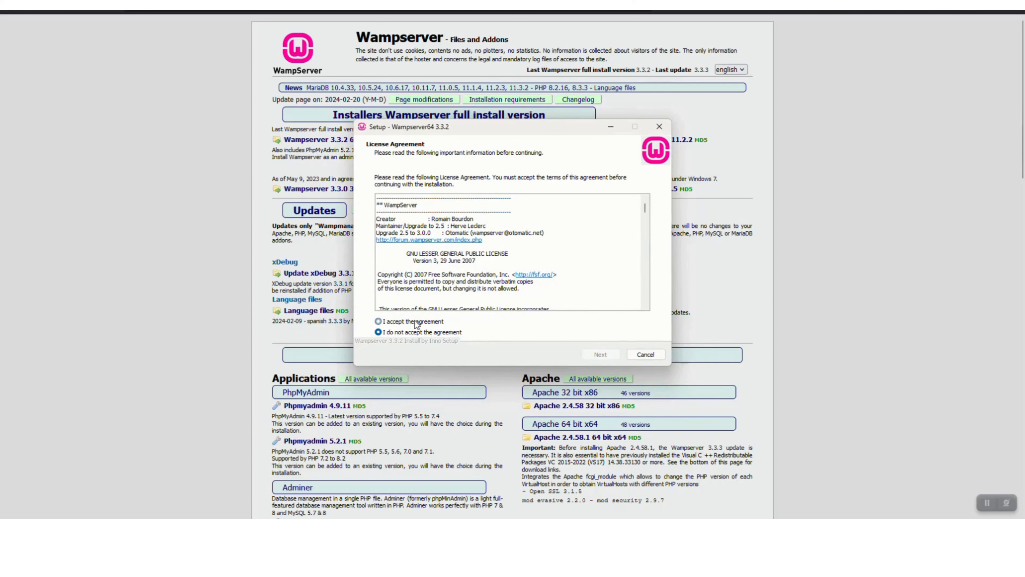
{"action": "left_click", "coordinate": [612, 359]}
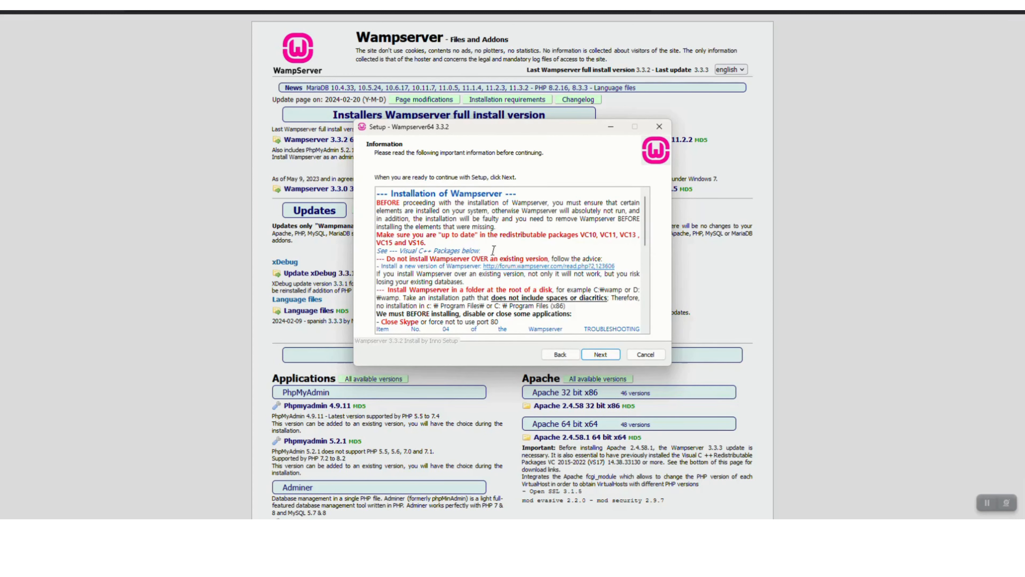
Read the installer's prerequisites and examine the Visual C++ Redistributable Packages section on the Wampserver download page behind it
{"action": "scroll", "coordinate": [493, 249], "scroll_direction": "down", "scroll_amount": 7}
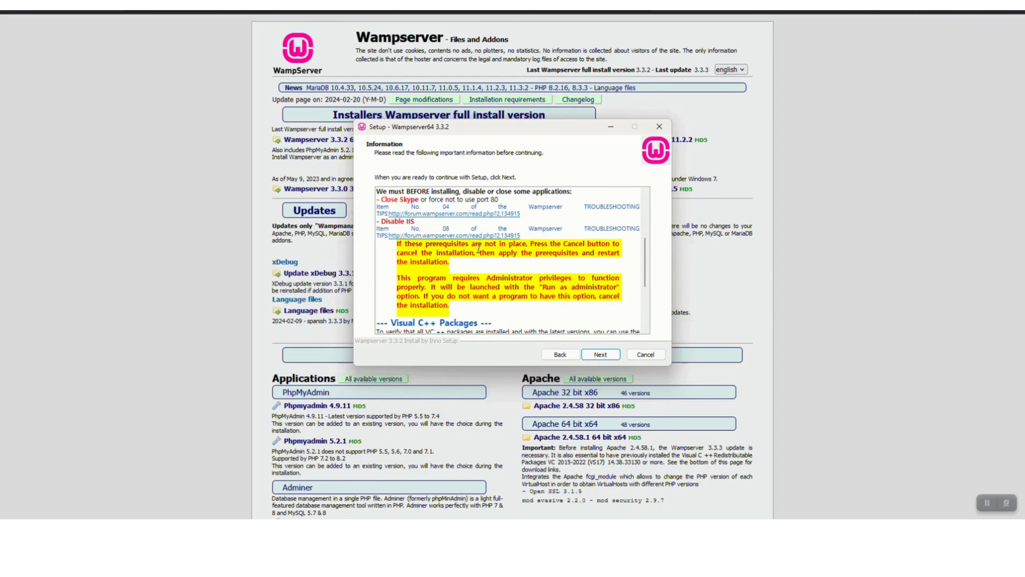
{"action": "scroll", "coordinate": [478, 249], "scroll_direction": "down", "scroll_amount": 2}
{"action": "scroll", "coordinate": [506, 251], "scroll_direction": "down", "scroll_amount": 2}
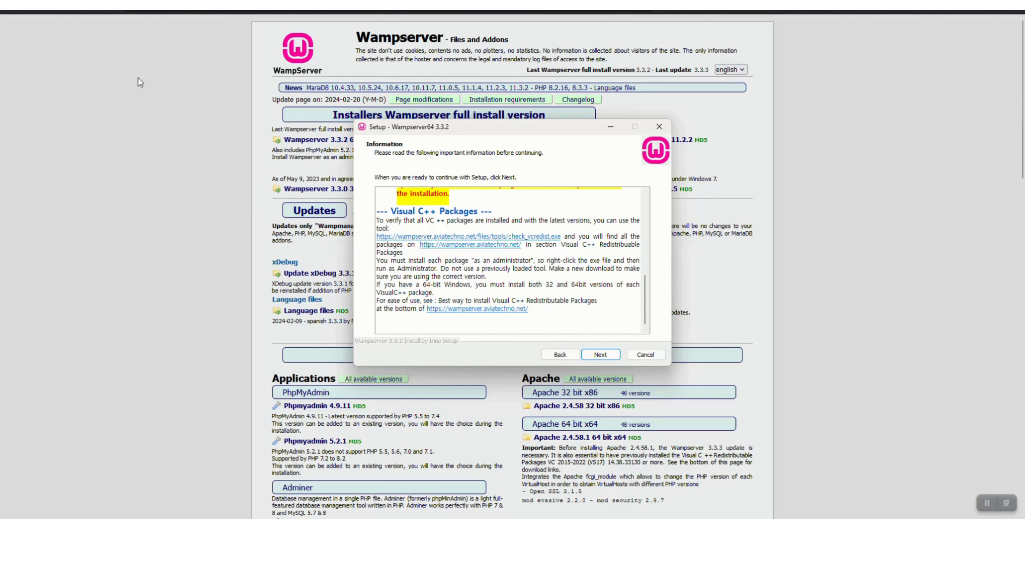
{"action": "scroll", "coordinate": [182, 250], "scroll_direction": "down", "scroll_amount": 5}
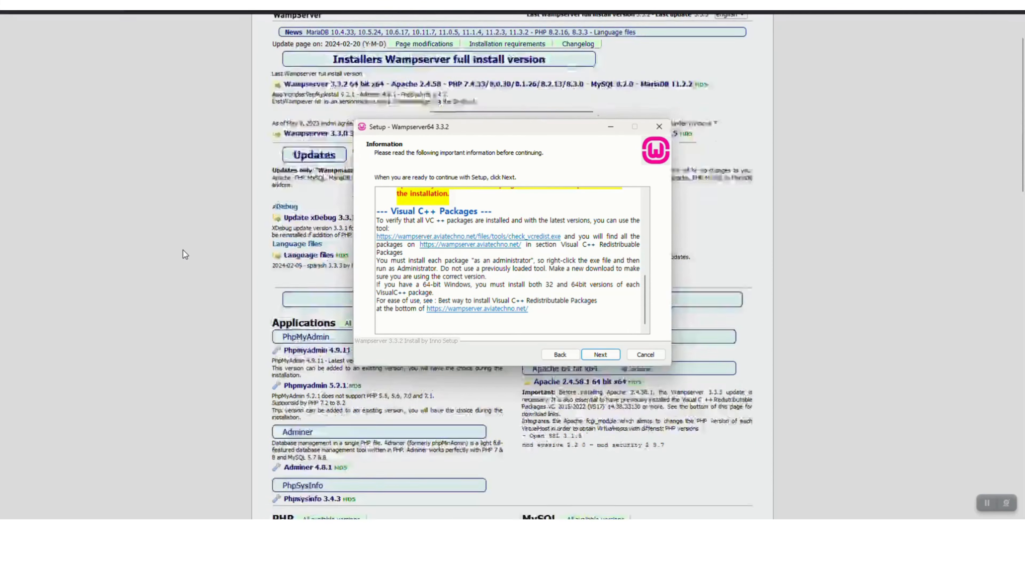
{"action": "scroll", "coordinate": [182, 249], "scroll_direction": "up", "scroll_amount": 5}
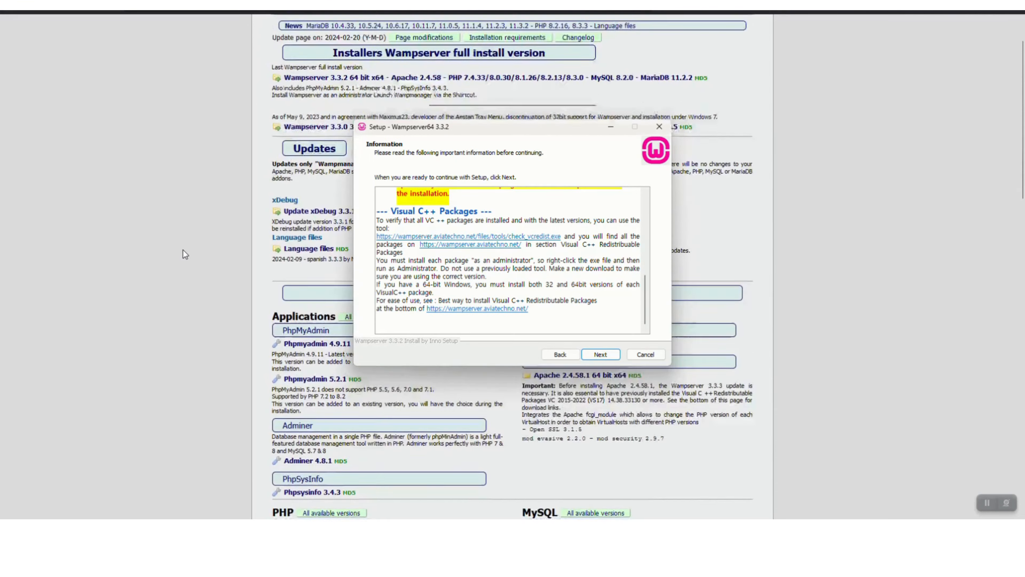
{"action": "scroll", "coordinate": [183, 249], "scroll_direction": "down", "scroll_amount": 10}
{"action": "scroll", "coordinate": [182, 249], "scroll_direction": "down", "scroll_amount": 10}
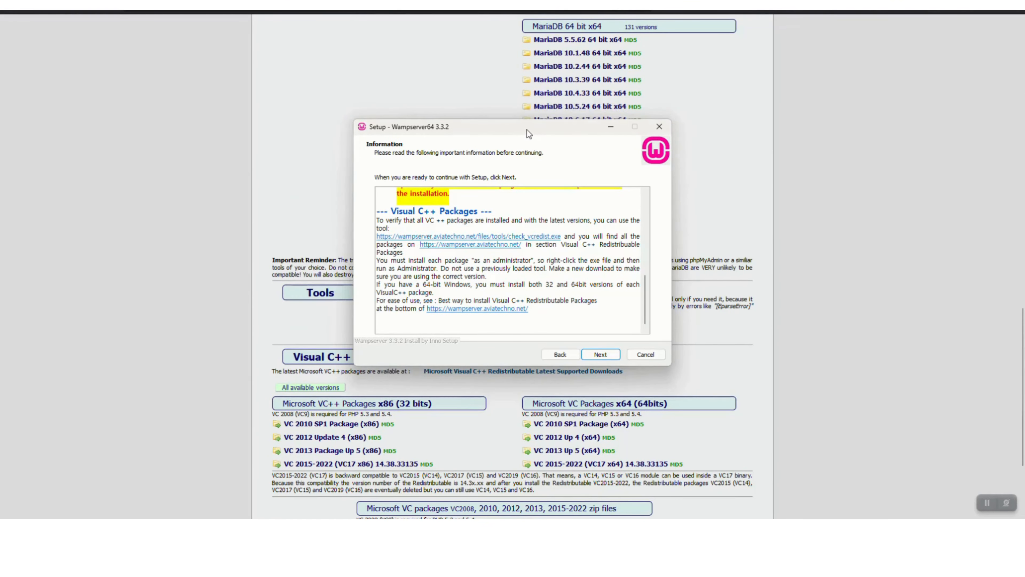
{"action": "left_click_drag", "start_coordinate": [527, 129], "coordinate": [301, 27]}
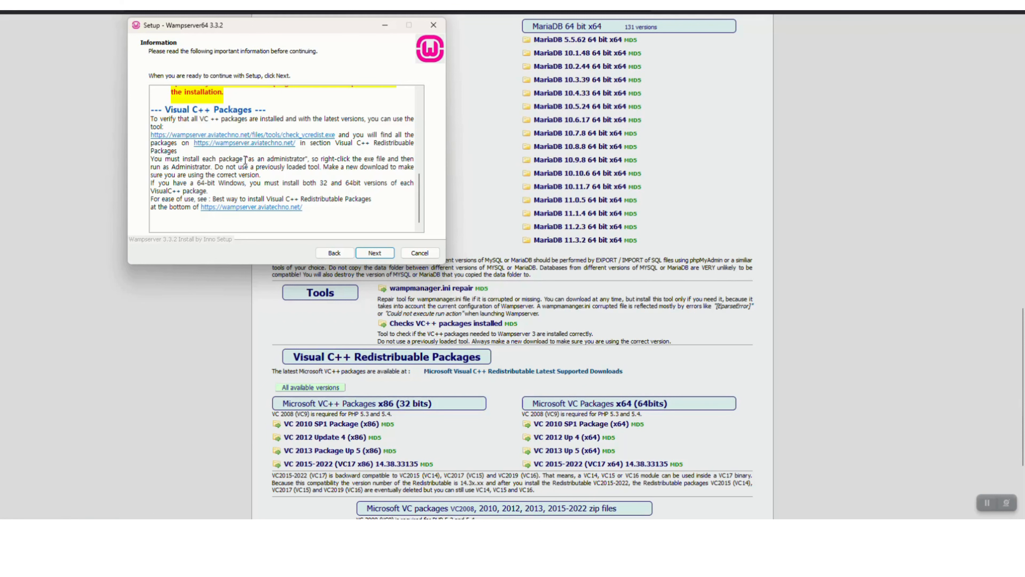
{"action": "left_click_drag", "start_coordinate": [347, 32], "coordinate": [487, 87]}
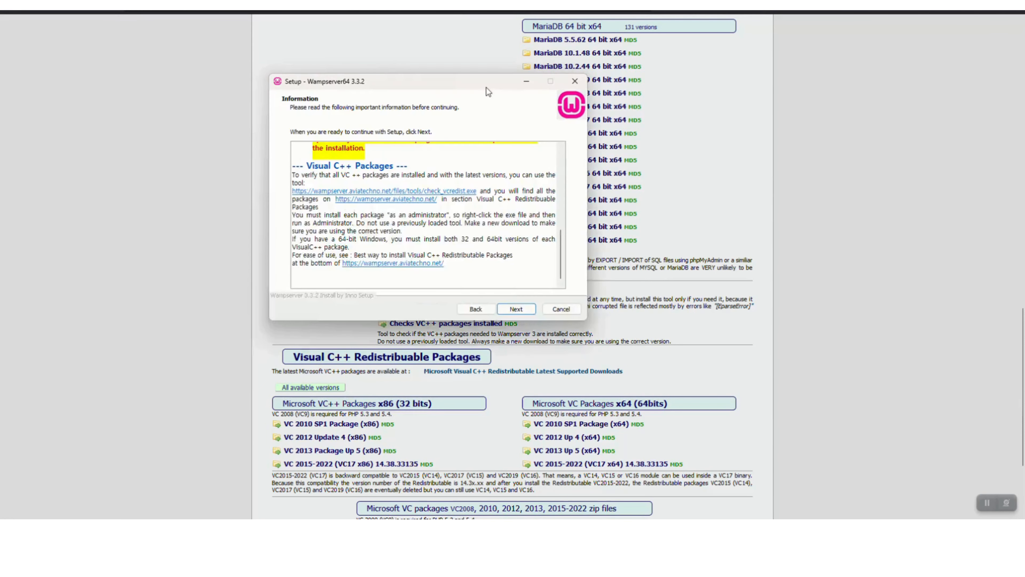
Set the installation folder to c:\wampnew and continue with the Wampserver64 setup
{"action": "left_click", "coordinate": [517, 312]}
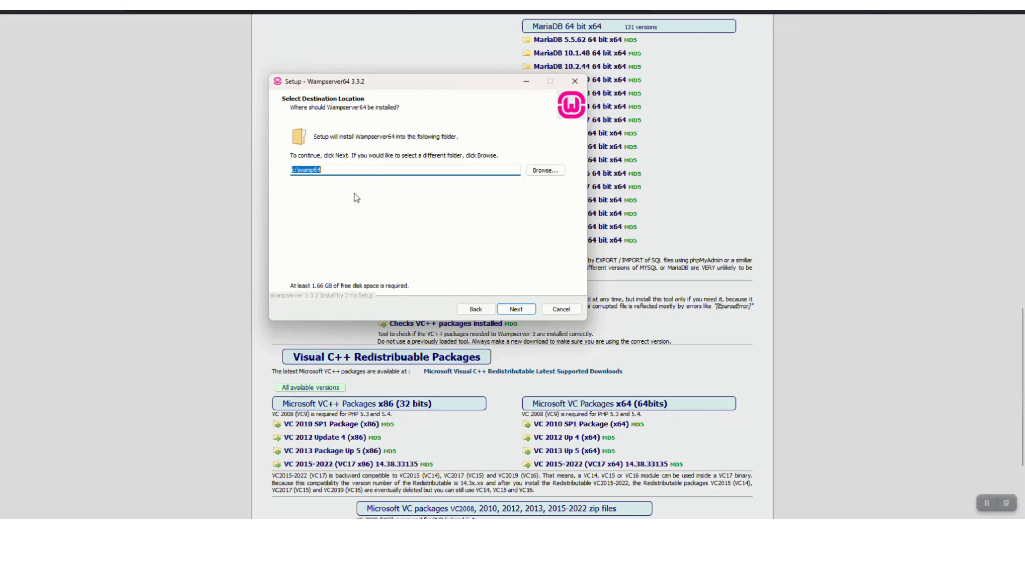
{"action": "left_click", "coordinate": [340, 170]}
{"action": "key", "text": "BackSpace"}
{"action": "key", "text": "BackSpace"}
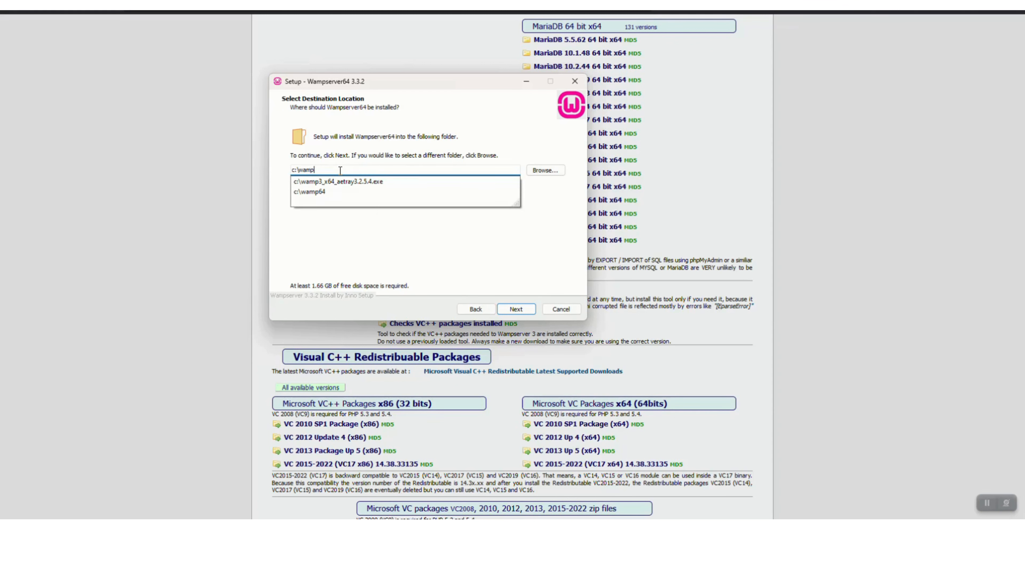
{"action": "type", "text": "new"}
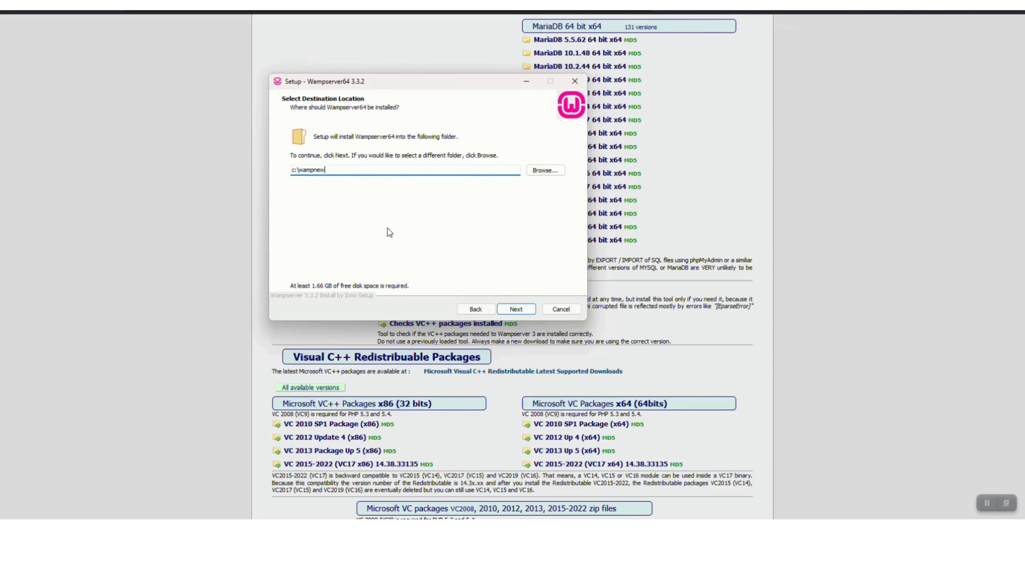
{"action": "left_click", "coordinate": [516, 309]}
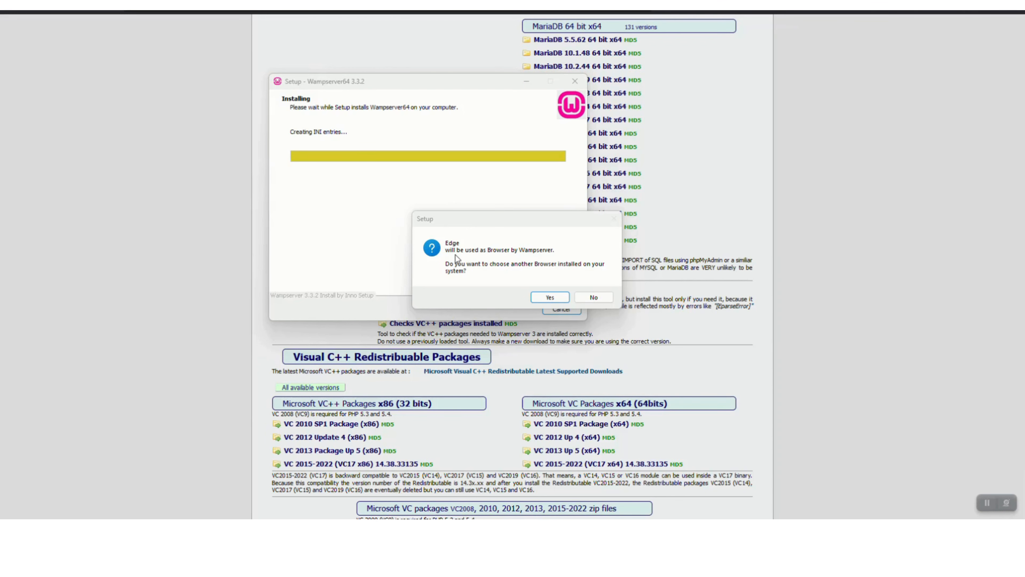
Replace Edge as Wampserver's browser with the Firefox executable from C:\Program Files\Mozilla Firefox
{"action": "left_click", "coordinate": [548, 300]}
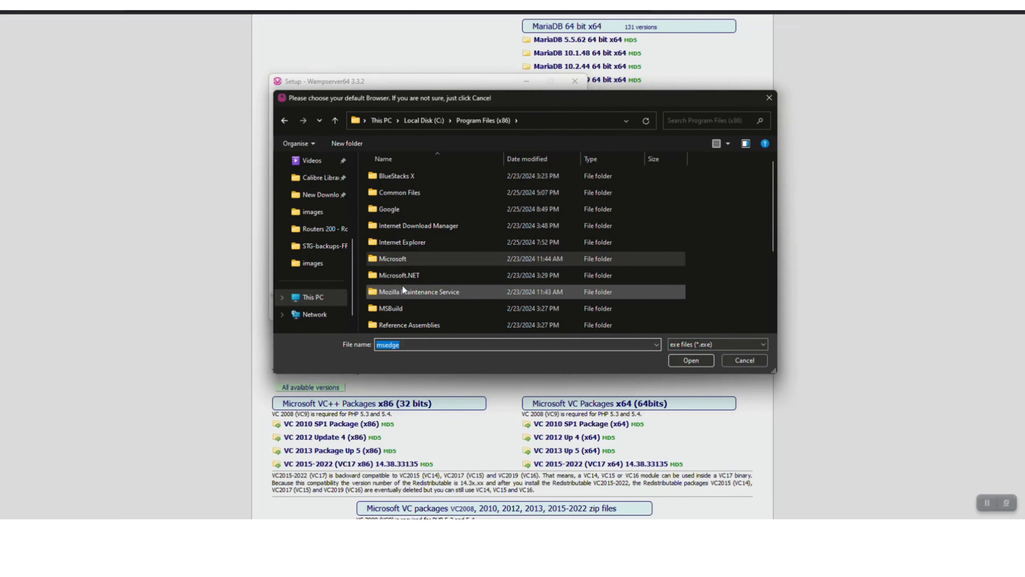
{"action": "scroll", "coordinate": [402, 285], "scroll_direction": "down", "scroll_amount": 1}
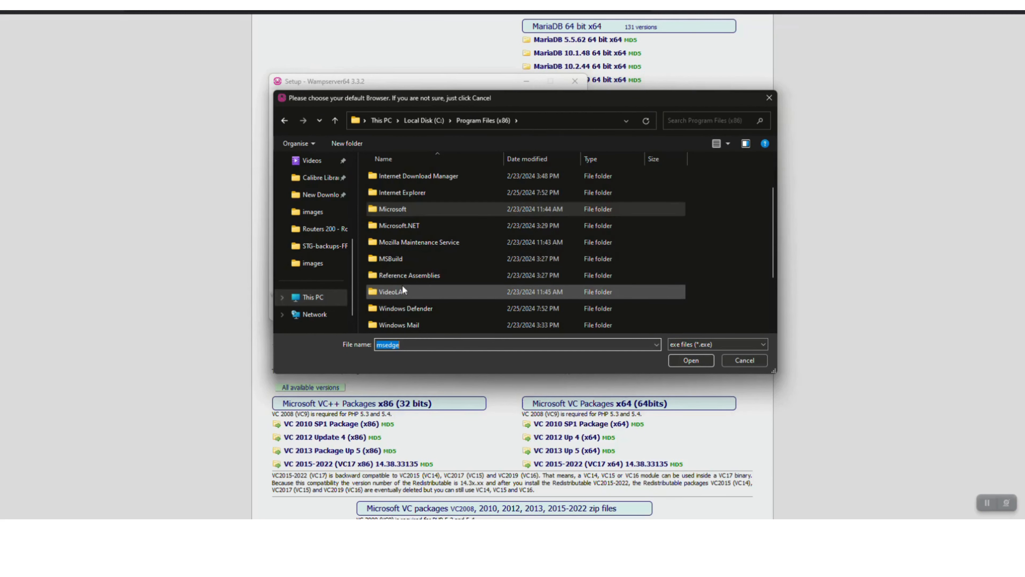
{"action": "left_click", "coordinate": [423, 120]}
{"action": "double_click", "coordinate": [389, 194]}
{"action": "scroll", "coordinate": [420, 279], "scroll_direction": "down", "scroll_amount": 2}
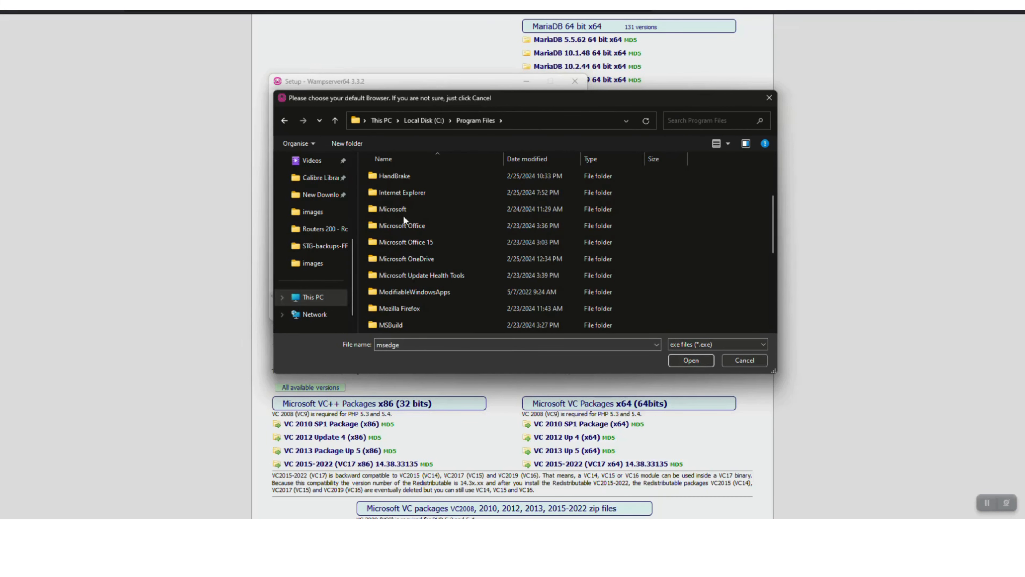
{"action": "double_click", "coordinate": [404, 308]}
{"action": "double_click", "coordinate": [398, 288]}
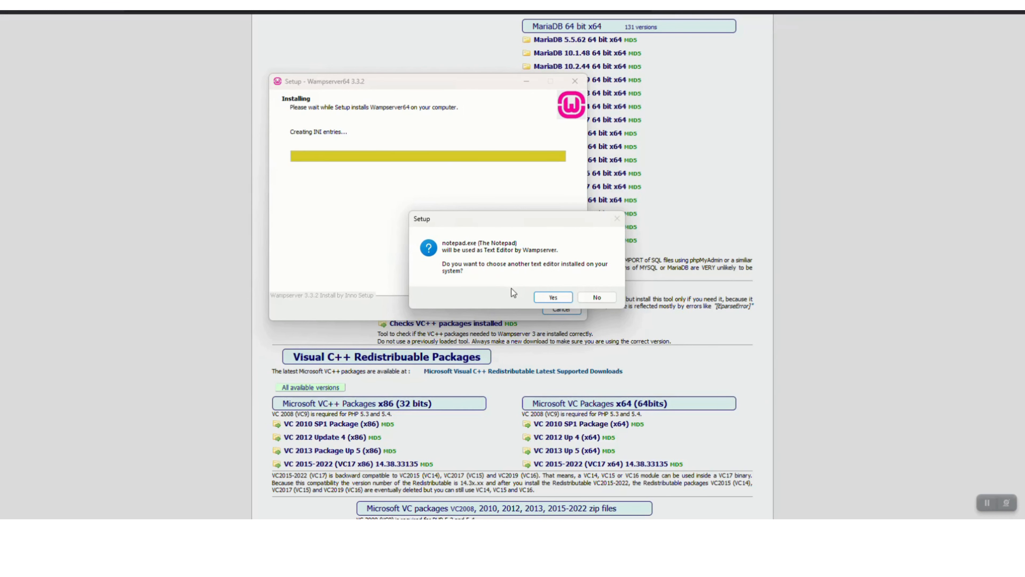
Replace Notepad as Wampserver's text editor with the Notepad++ executable from C:\Program Files\Notepad++
{"action": "left_click", "coordinate": [553, 297]}
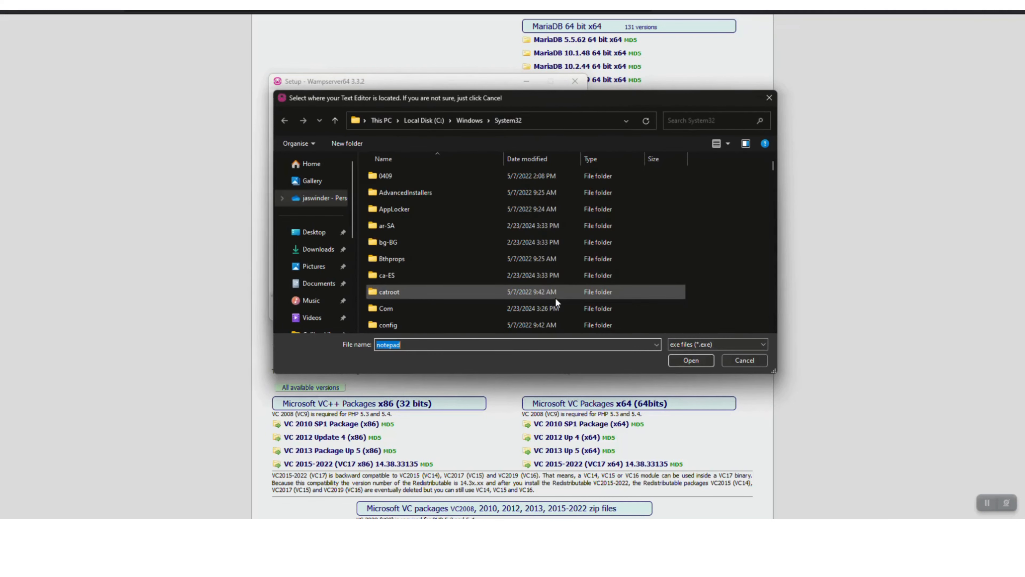
{"action": "left_click", "coordinate": [461, 120]}
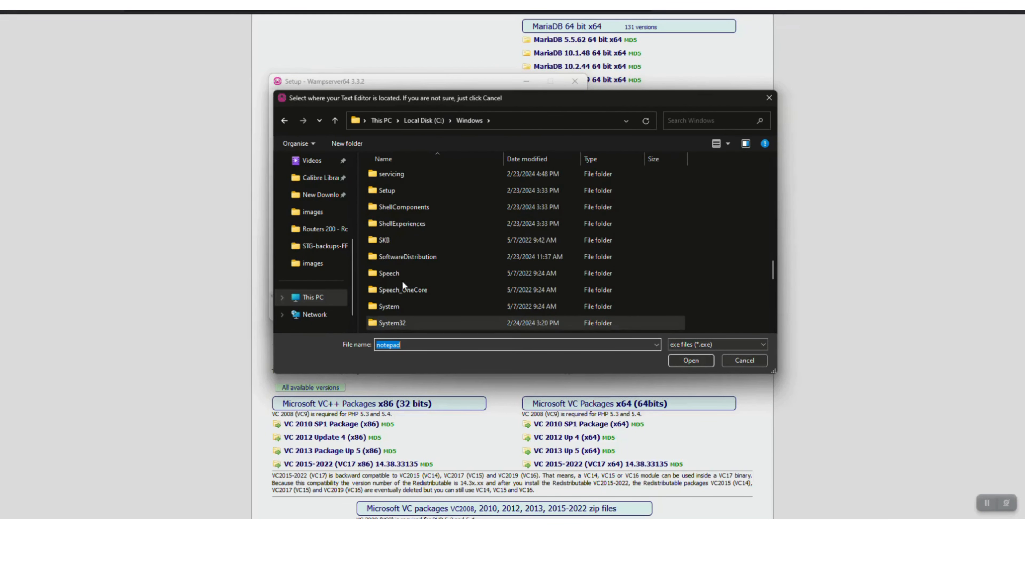
{"action": "left_click", "coordinate": [416, 121]}
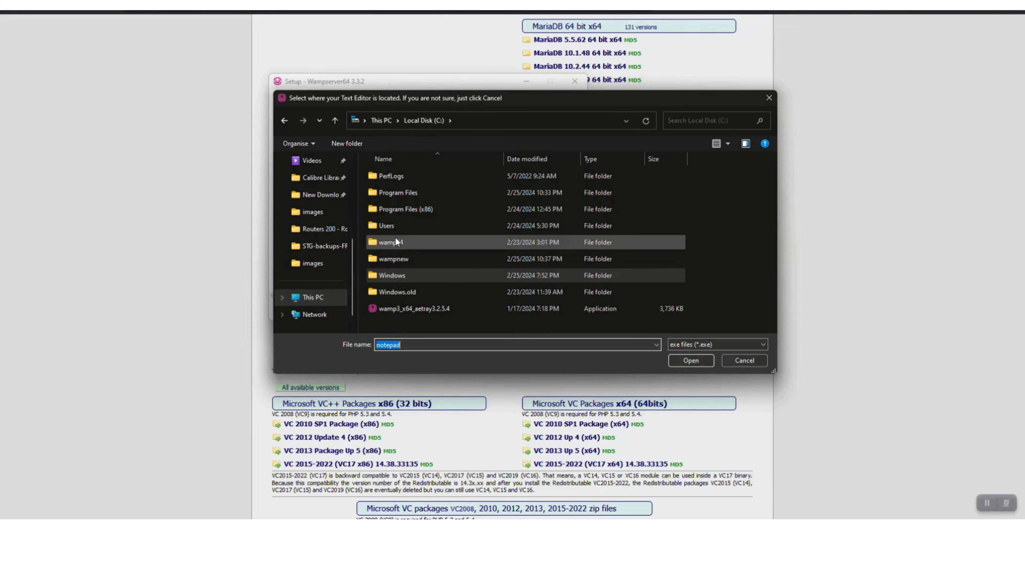
{"action": "double_click", "coordinate": [395, 209]}
{"action": "scroll", "coordinate": [403, 297], "scroll_direction": "down", "scroll_amount": 2}
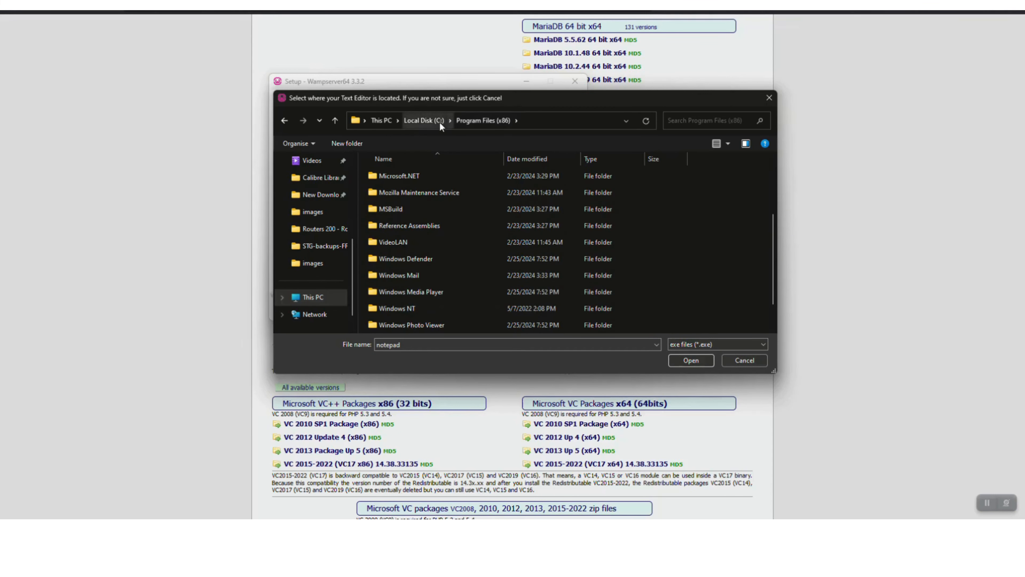
{"action": "left_click", "coordinate": [419, 121]}
{"action": "double_click", "coordinate": [387, 194]}
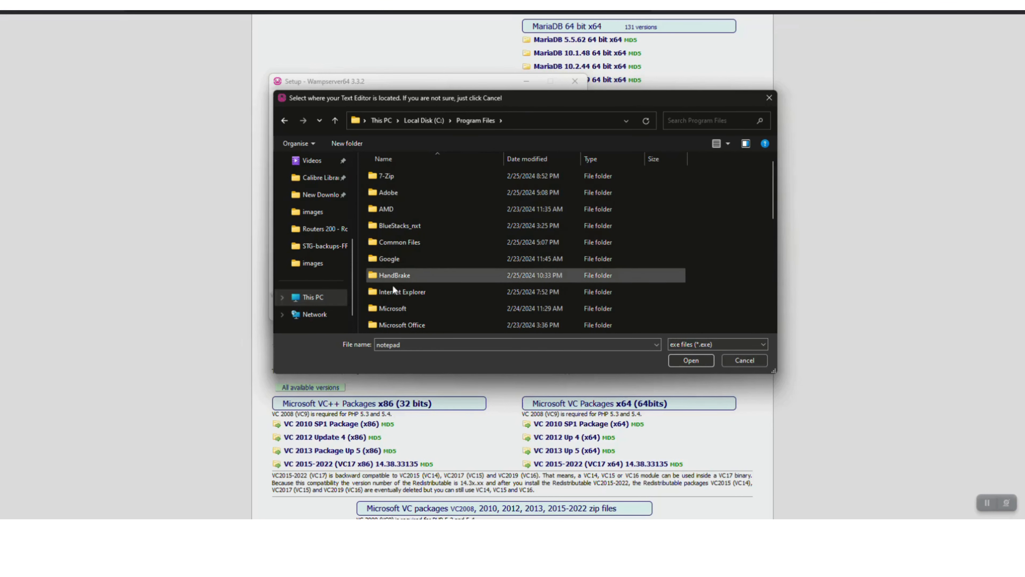
{"action": "scroll", "coordinate": [403, 287], "scroll_direction": "down", "scroll_amount": 2}
{"action": "scroll", "coordinate": [422, 294], "scroll_direction": "down", "scroll_amount": 1}
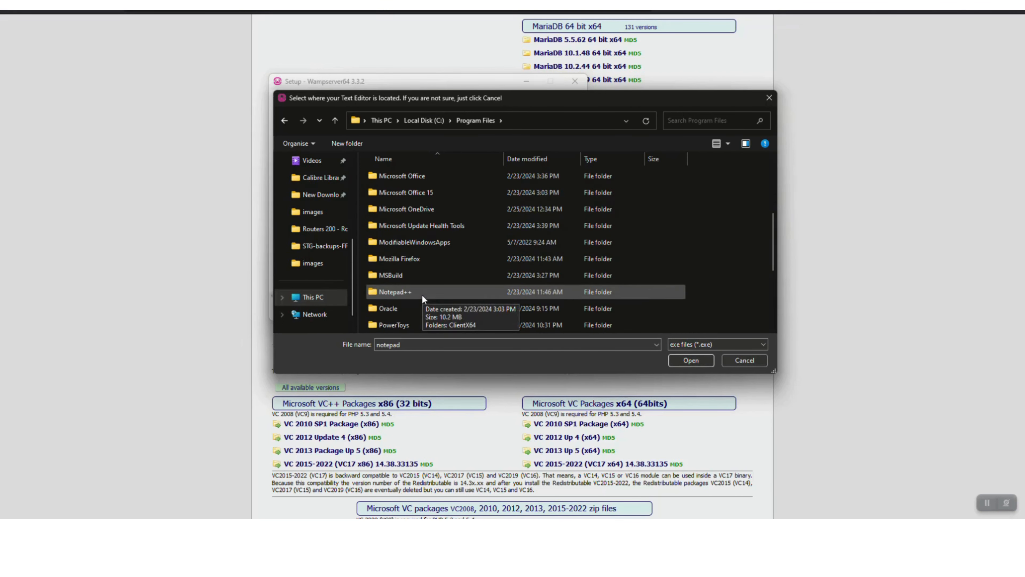
{"action": "double_click", "coordinate": [399, 291]}
{"action": "double_click", "coordinate": [399, 292]}
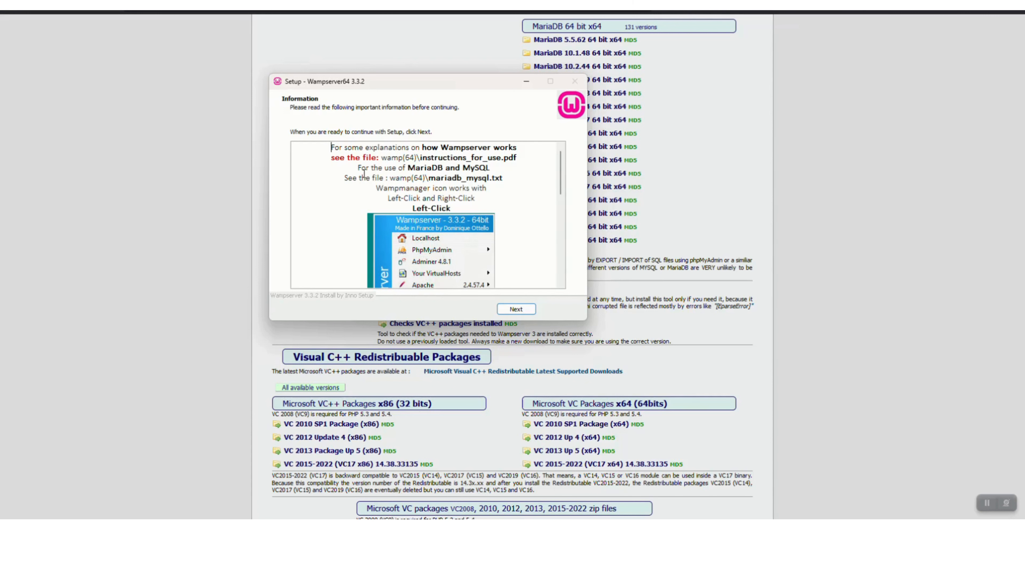
Review the closing information on how Wampserver works and finish the setup wizard
{"action": "scroll", "coordinate": [467, 196], "scroll_direction": "down", "scroll_amount": 7}
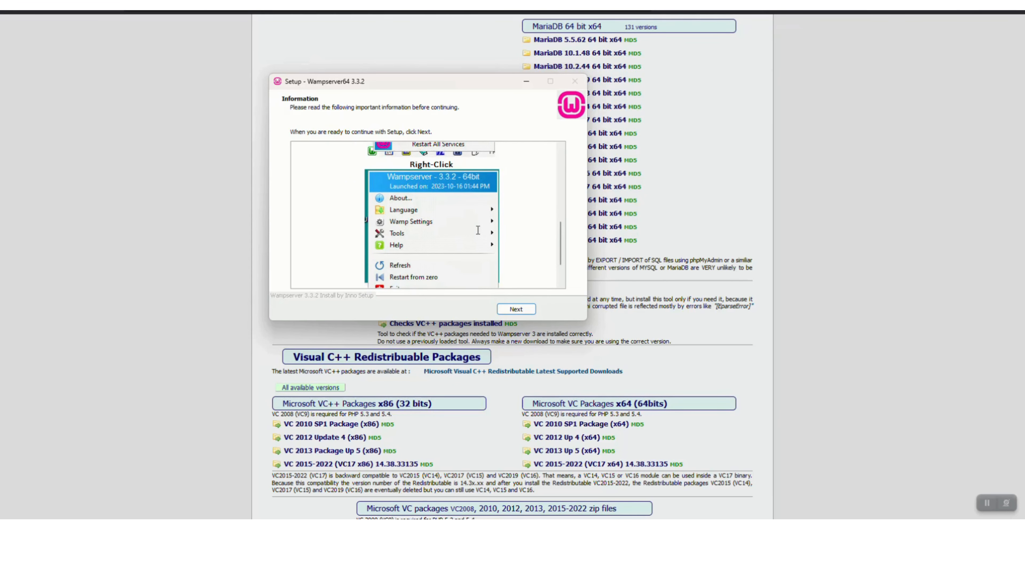
{"action": "scroll", "coordinate": [477, 230], "scroll_direction": "down", "scroll_amount": 2}
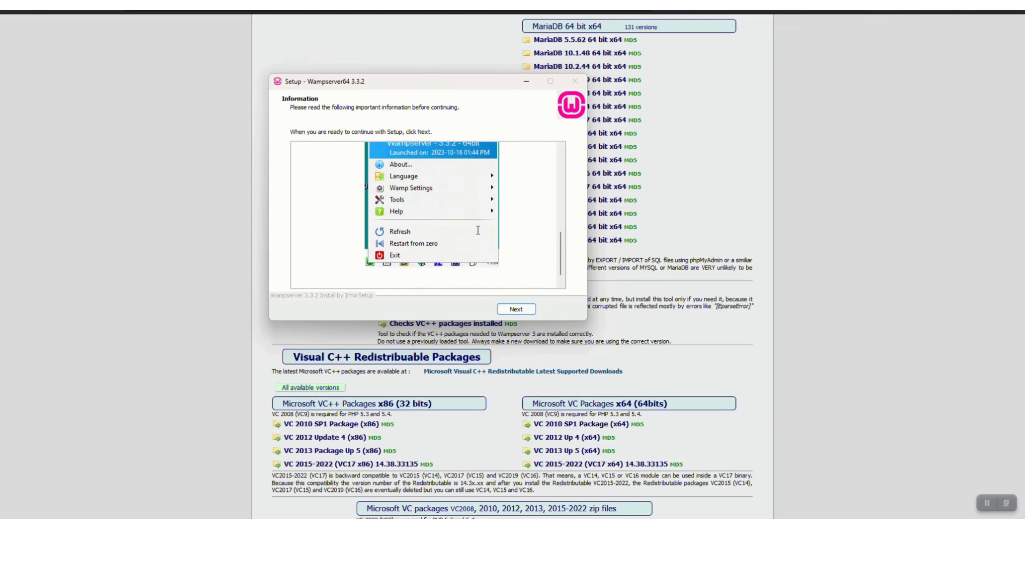
{"action": "left_click", "coordinate": [516, 310]}
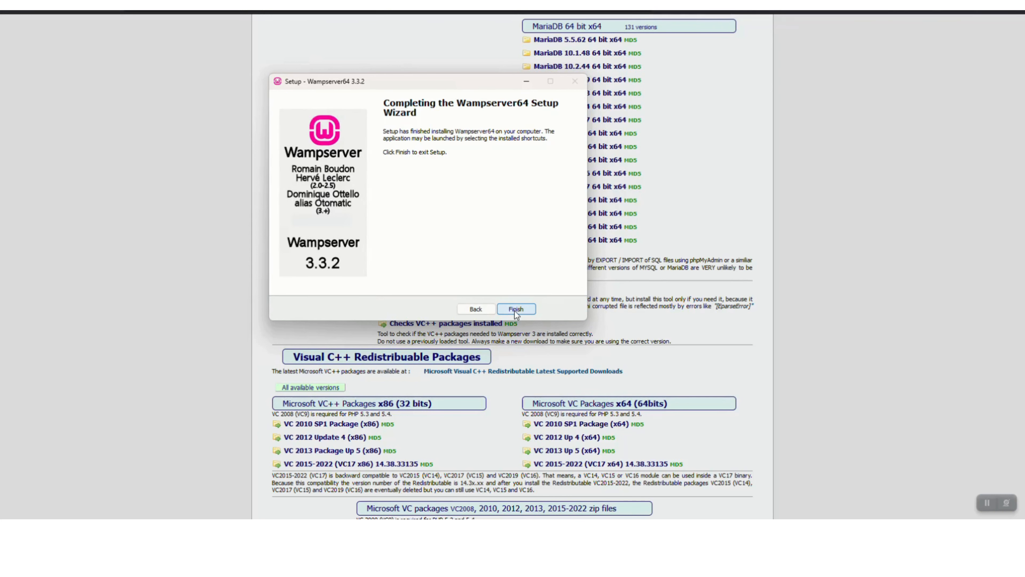
{"action": "left_click", "coordinate": [516, 310]}
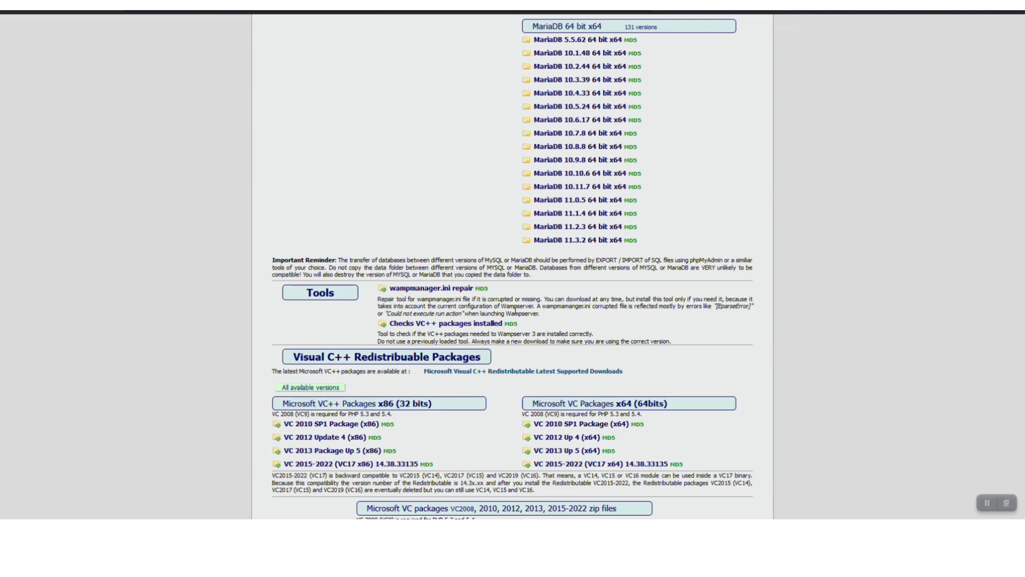
Search Windows for "wamp" and launch the Wampserver64 app
{"action": "key", "text": "super"}
{"action": "type", "text": "wamp"}
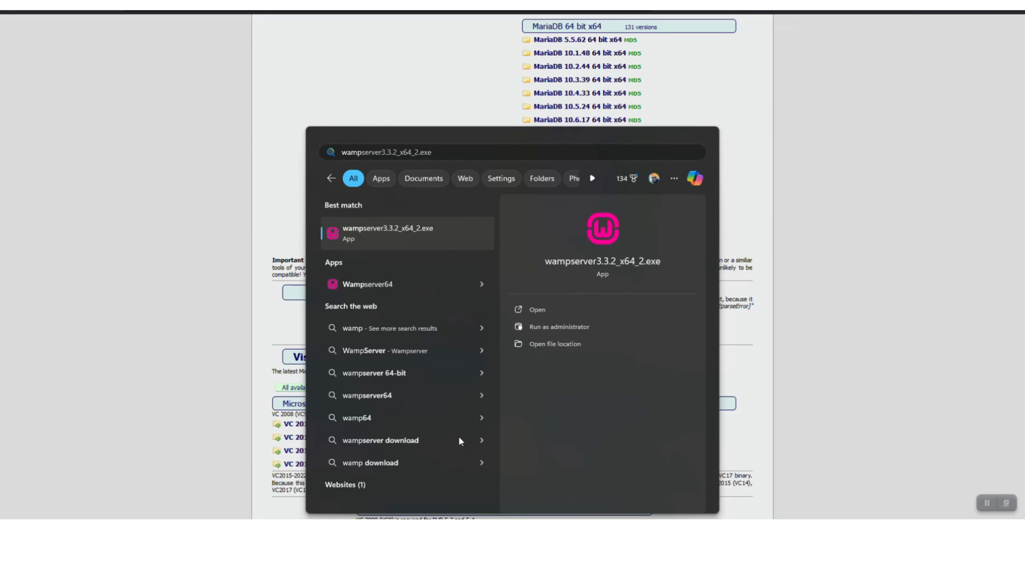
{"action": "key", "text": "Down"}
{"action": "key", "text": "Down"}
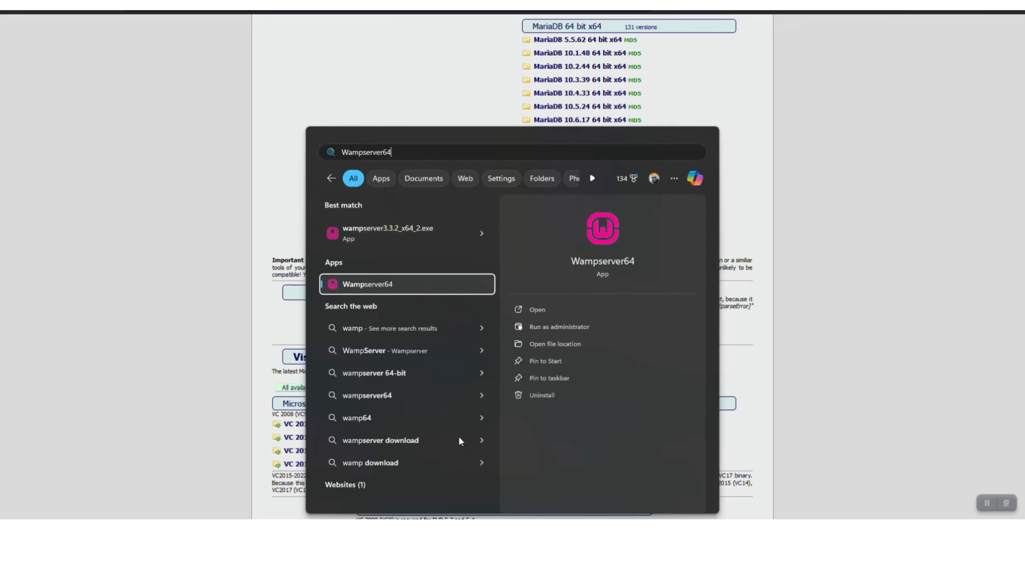
{"action": "key", "text": "Return"}
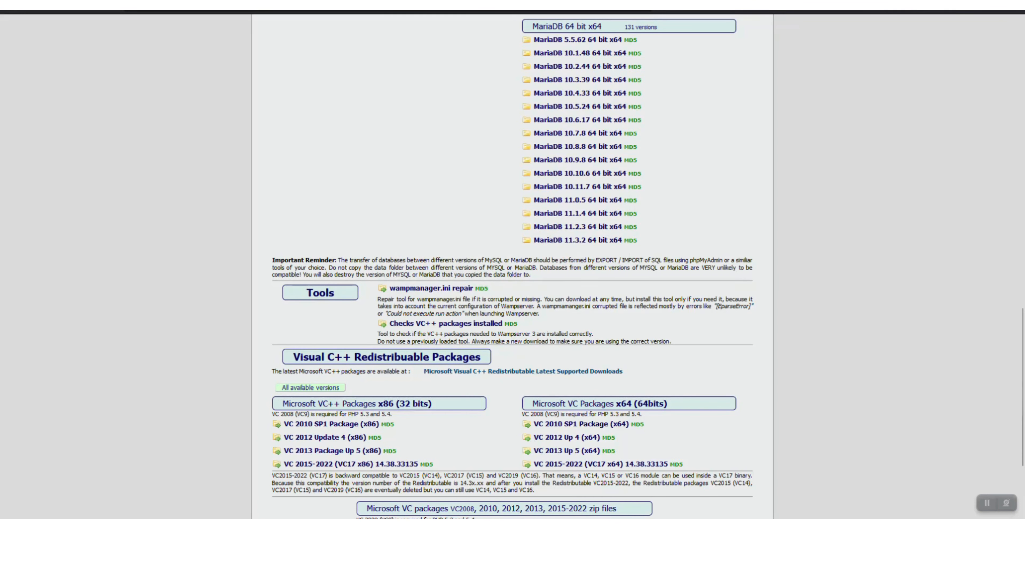
Check Wampserver's status icon among the hidden tray icons and open the localhost home page in Firefox to examine the supported PHP versions
{"action": "left_click", "coordinate": [871, 531]}
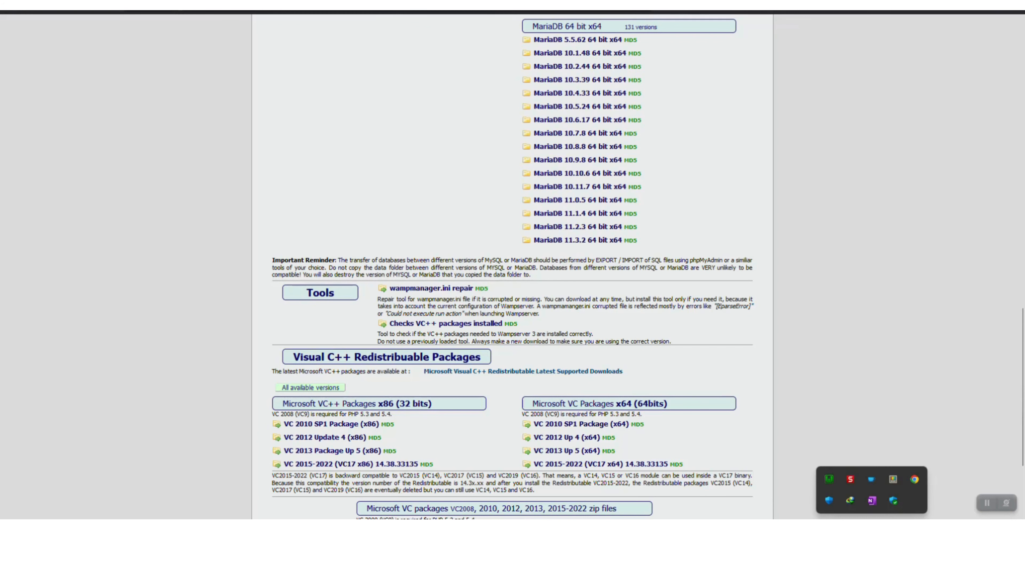
{"action": "left_click", "coordinate": [388, 5]}
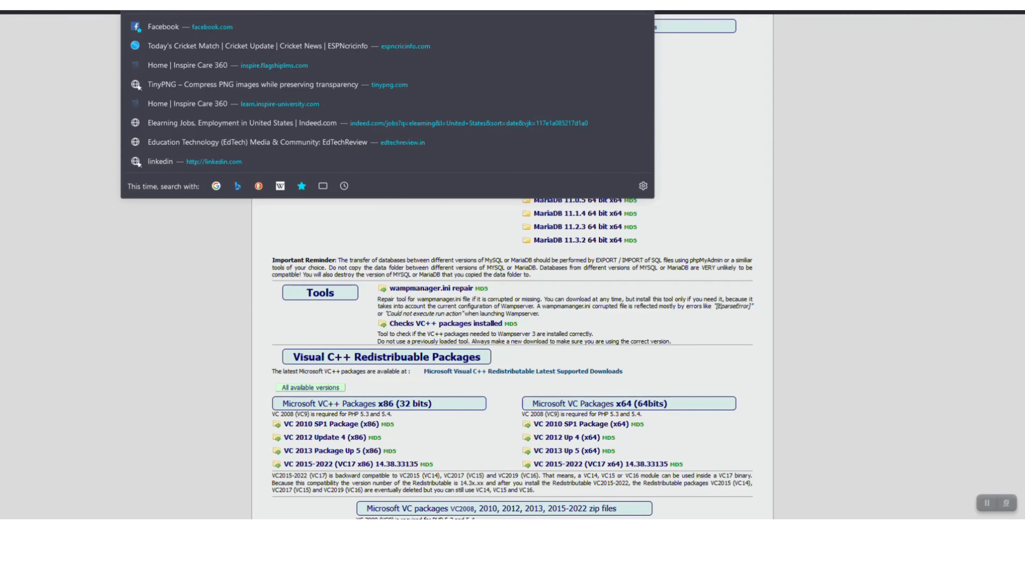
{"action": "type", "text": "lo"}
{"action": "key", "text": "Return"}
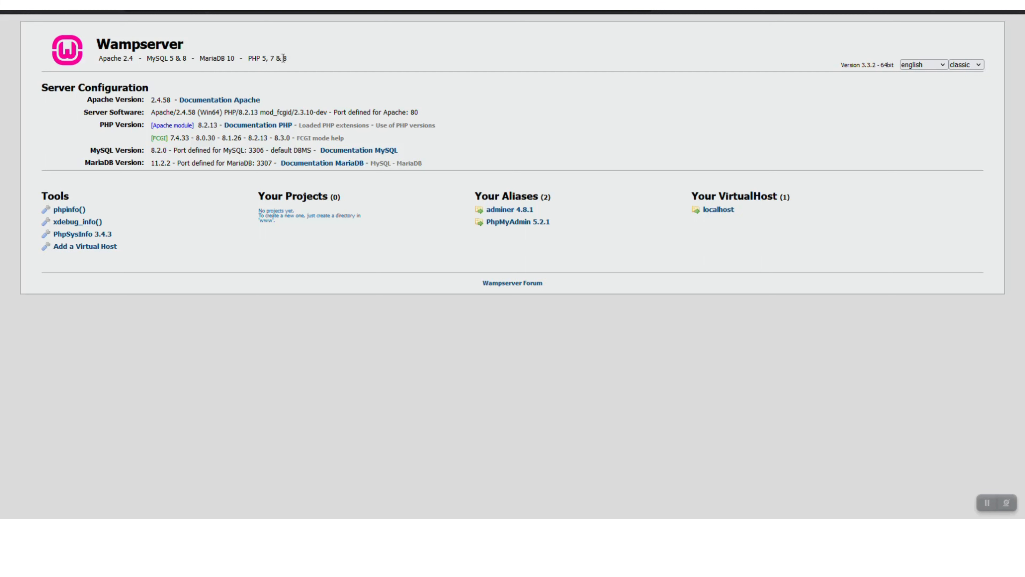
{"action": "left_click_drag", "start_coordinate": [286, 58], "coordinate": [262, 60]}
Open moodle.org in a new browser tab and download the Moodle 4.3.3 zip, reusing the existing file if complete
{"action": "key", "text": "ctrl+t"}
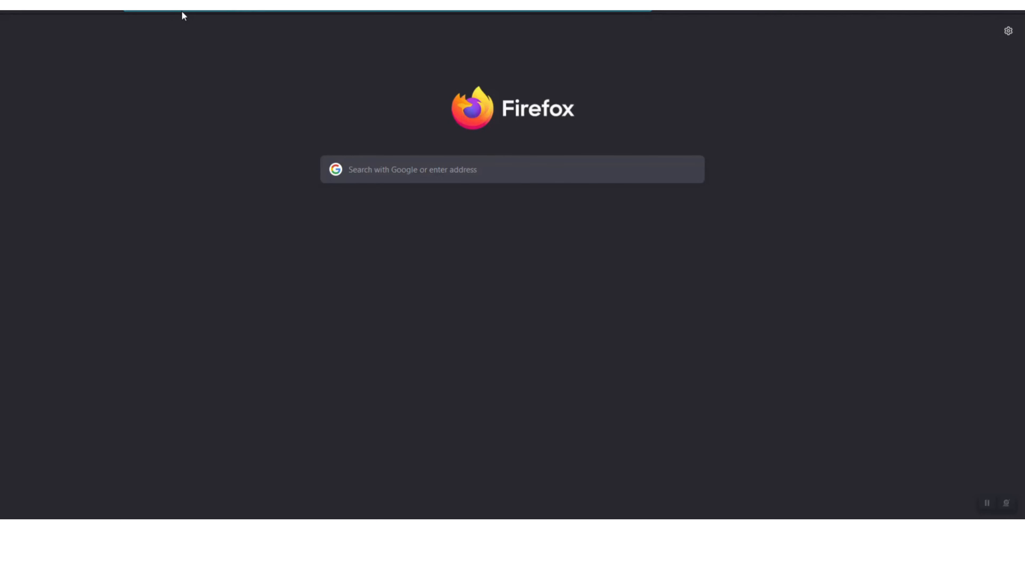
{"action": "type", "text": "moodle.org"}
{"action": "key", "text": "Return"}
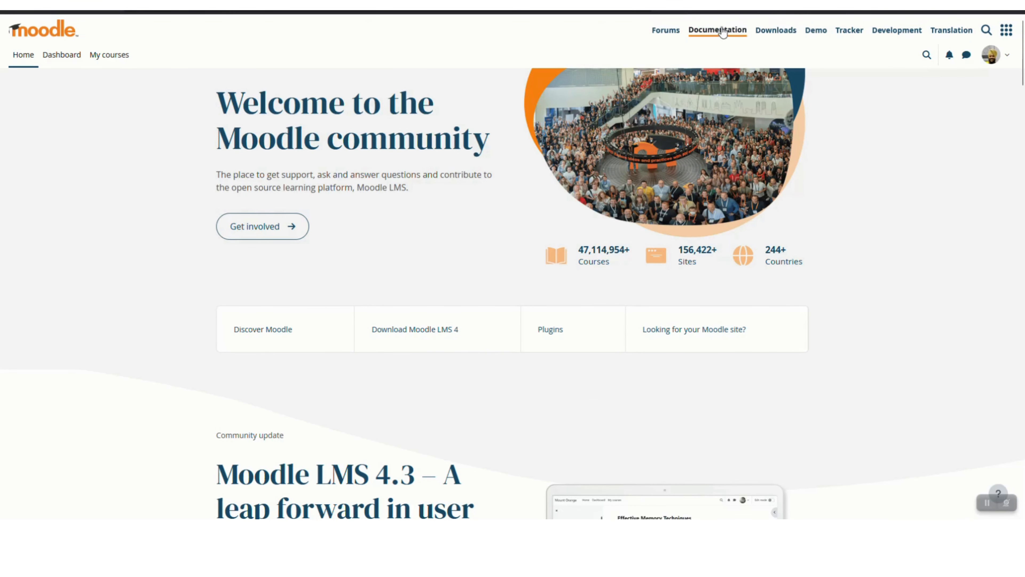
{"action": "left_click", "coordinate": [775, 30]}
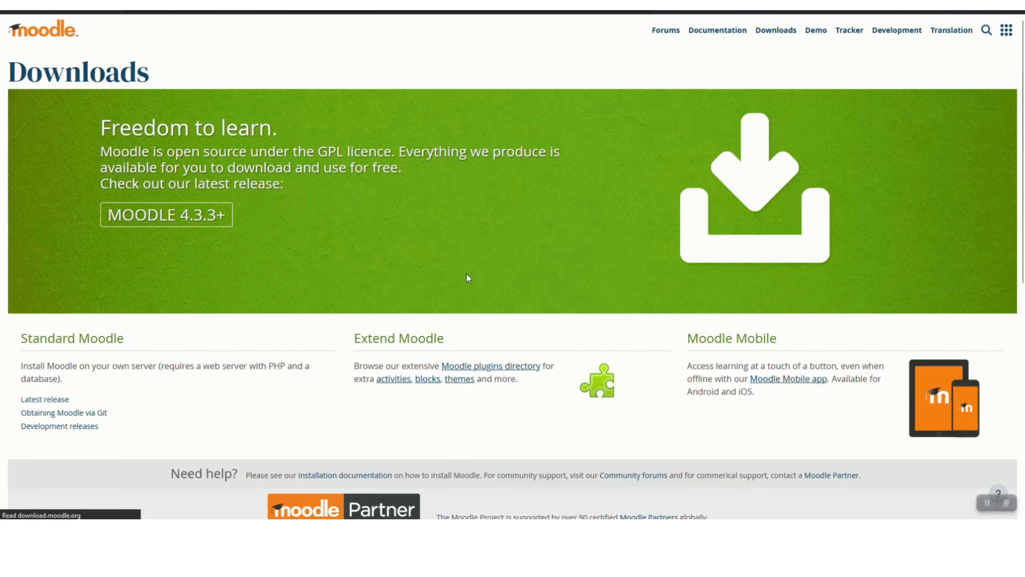
{"action": "left_click", "coordinate": [164, 227]}
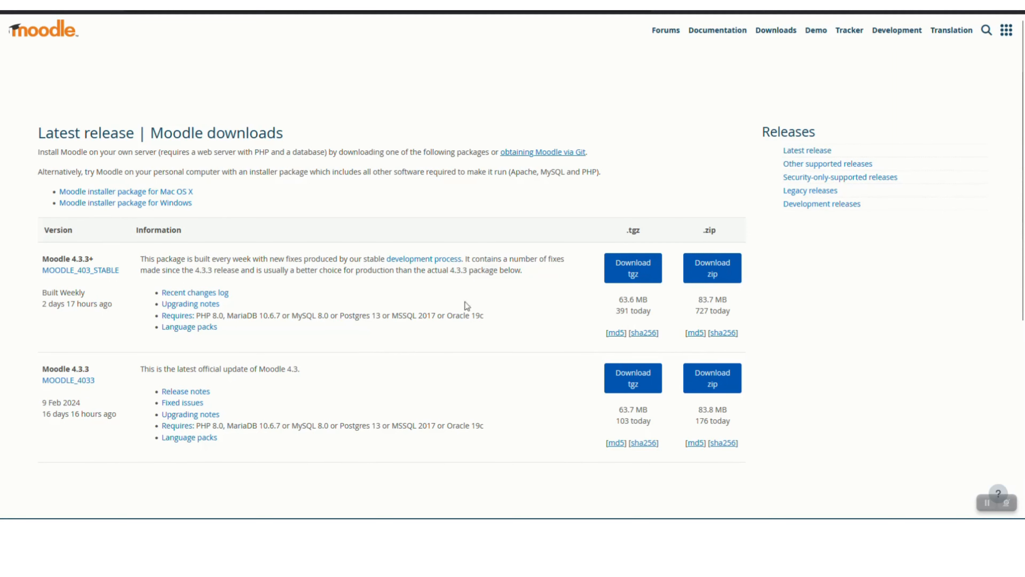
{"action": "left_click", "coordinate": [720, 391]}
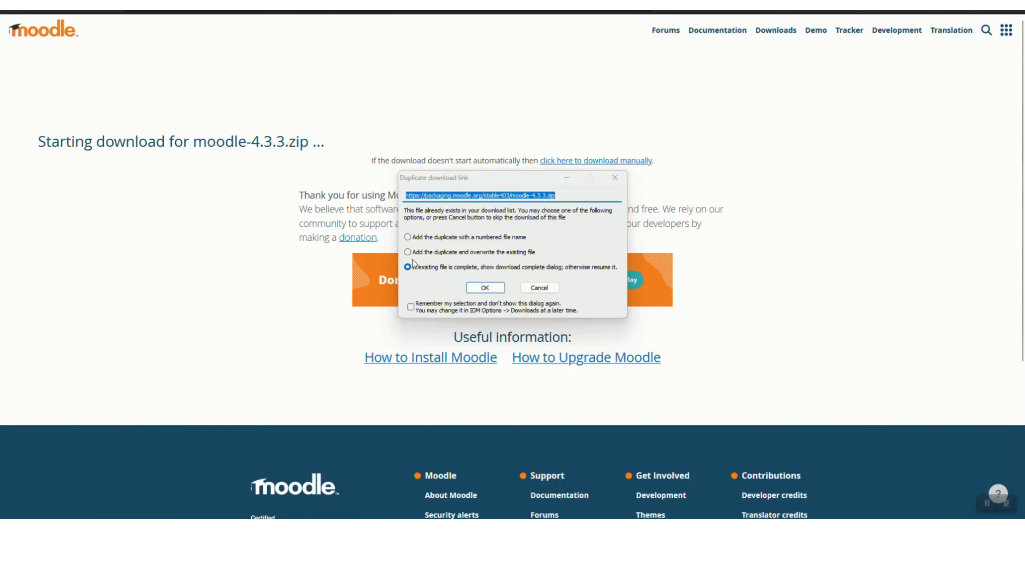
{"action": "left_click", "coordinate": [485, 287]}
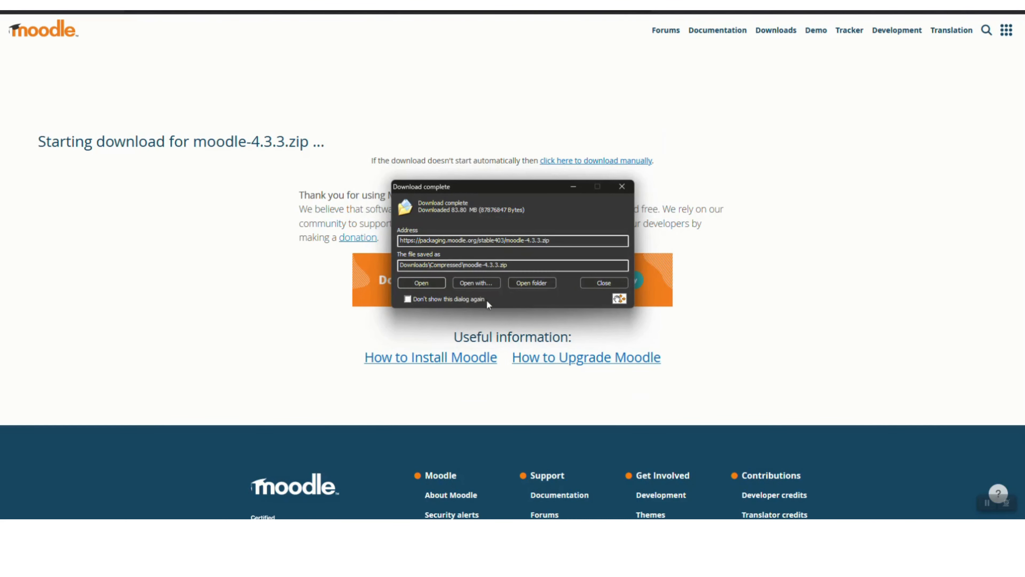
Switch to File Explorer and open the www folder inside wampnew on the C drive
{"action": "left_click", "coordinate": [430, 287]}
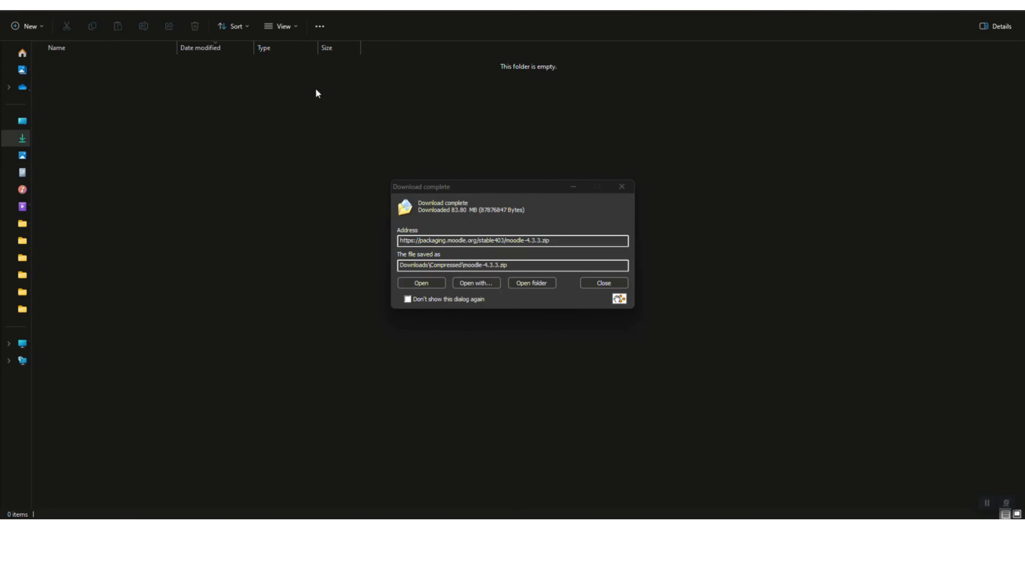
{"action": "left_click", "coordinate": [18, 343]}
{"action": "left_click", "coordinate": [25, 361]}
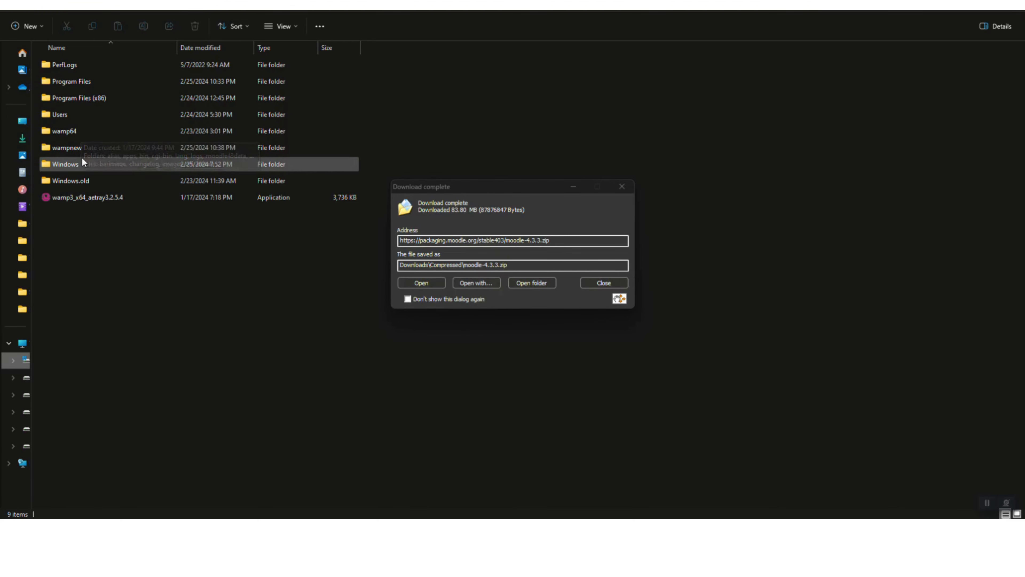
{"action": "double_click", "coordinate": [68, 146]}
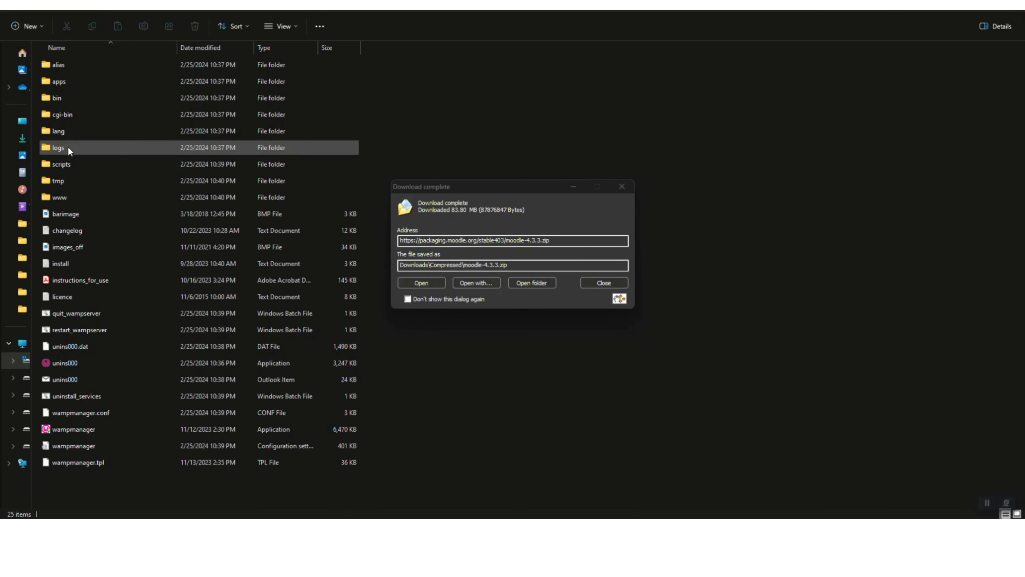
{"action": "double_click", "coordinate": [59, 197]}
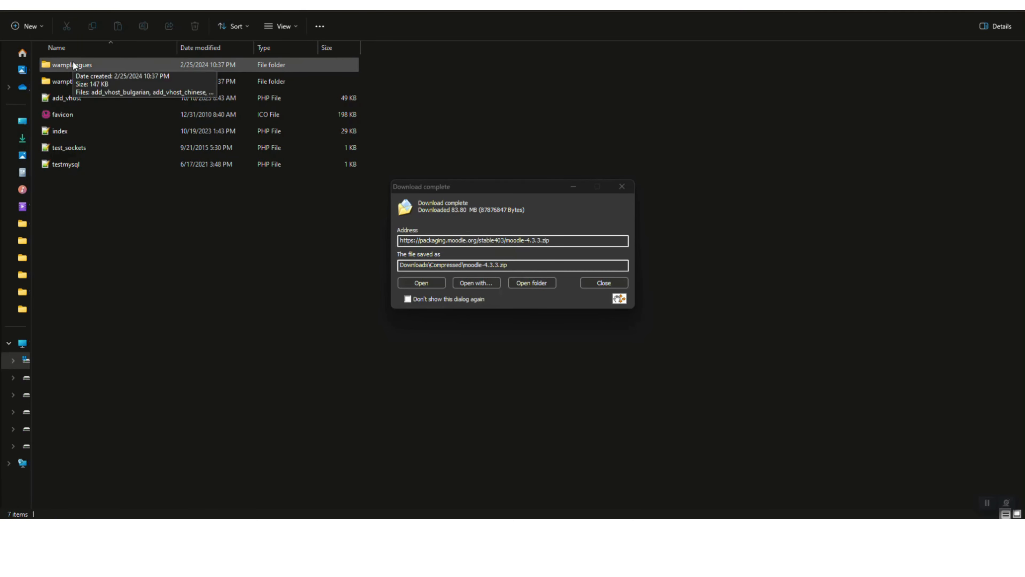
Create a folder named moodle43 inside www and open it
{"action": "left_click", "coordinate": [25, 26]}
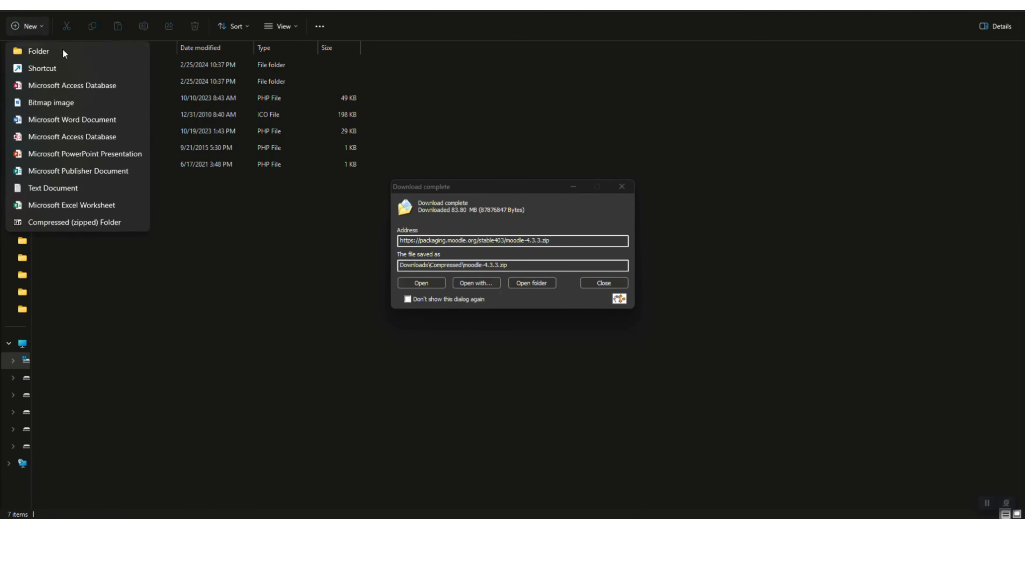
{"action": "left_click", "coordinate": [62, 52]}
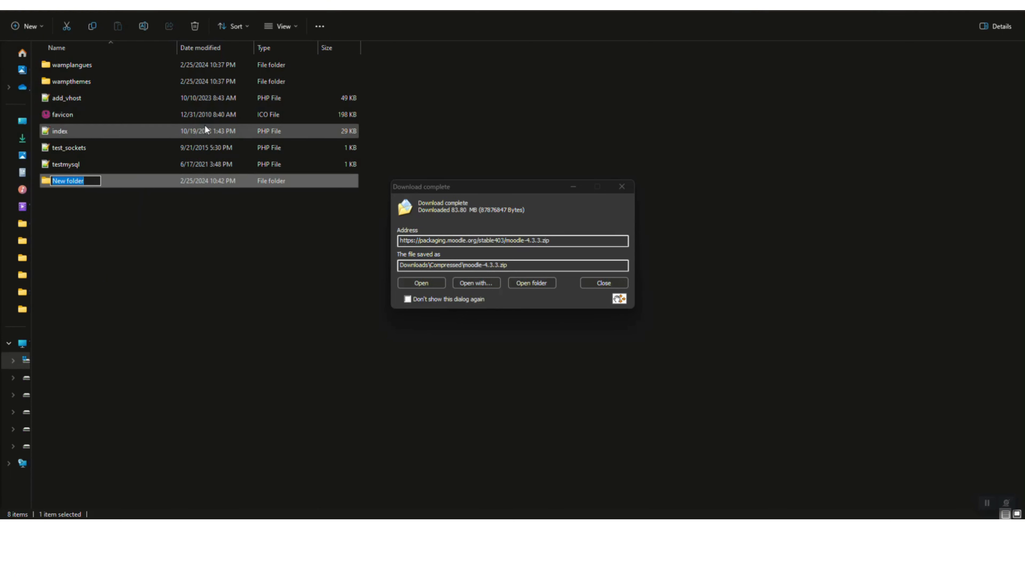
{"action": "type", "text": "moodle43"}
{"action": "key", "text": "Return"}
{"action": "double_click", "coordinate": [76, 178]}
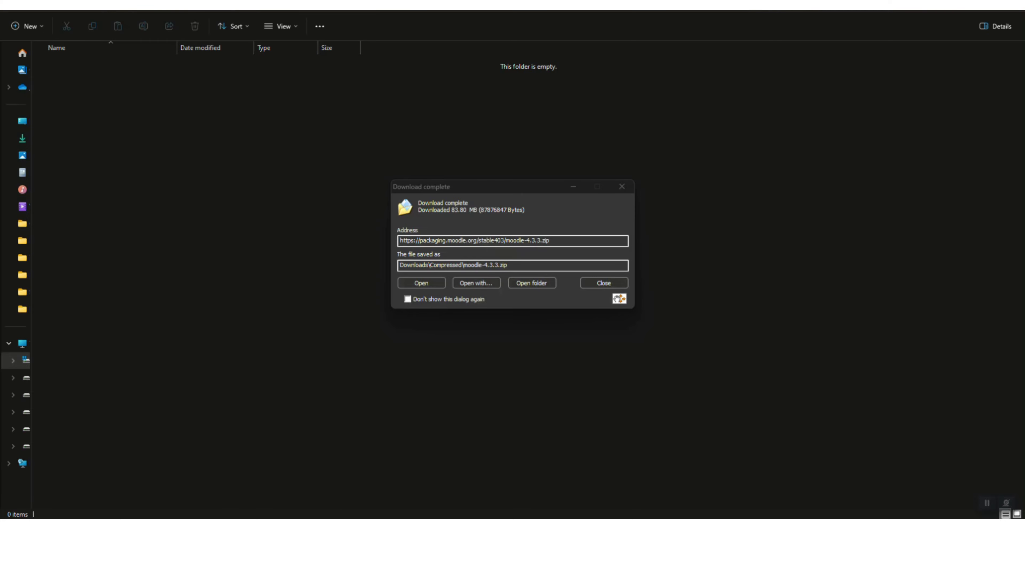
Extract the contents of the moodle folder in moodle-4.3.3.zip to C:\wampnew\www\moodle43 and close the archive
{"action": "left_click", "coordinate": [422, 283]}
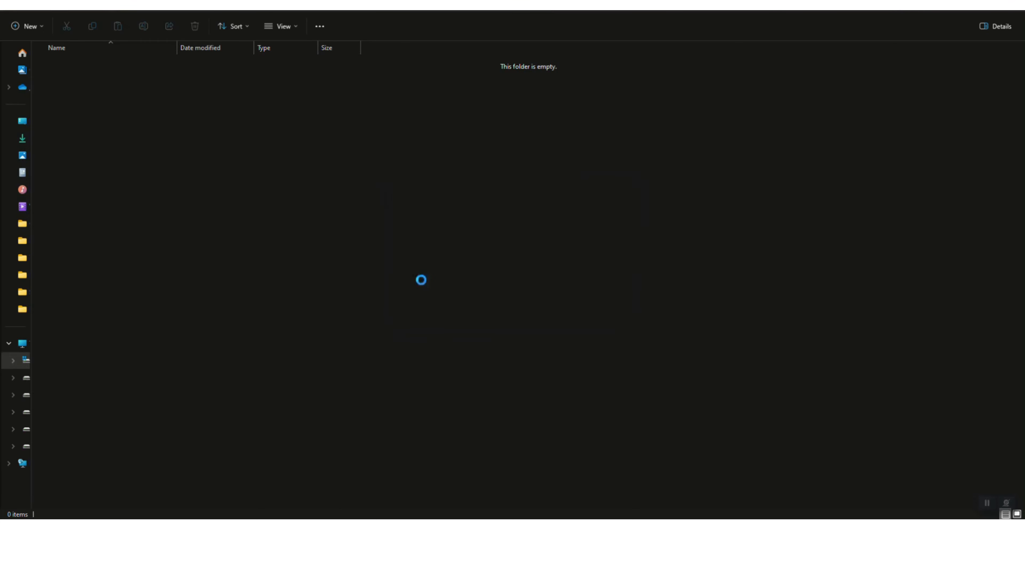
{"action": "double_click", "coordinate": [141, 167]}
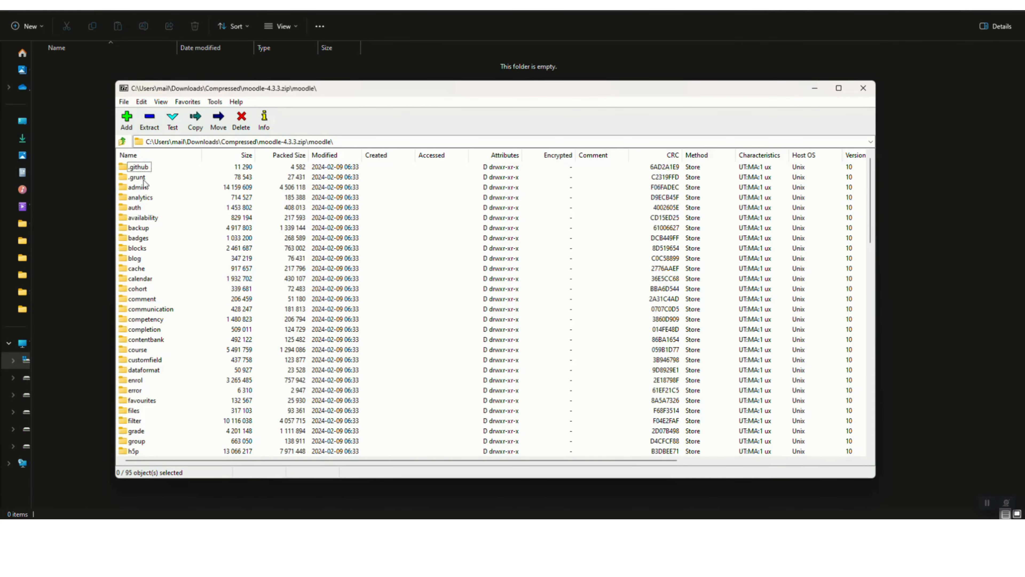
{"action": "scroll", "coordinate": [183, 314], "scroll_direction": "down", "scroll_amount": 20}
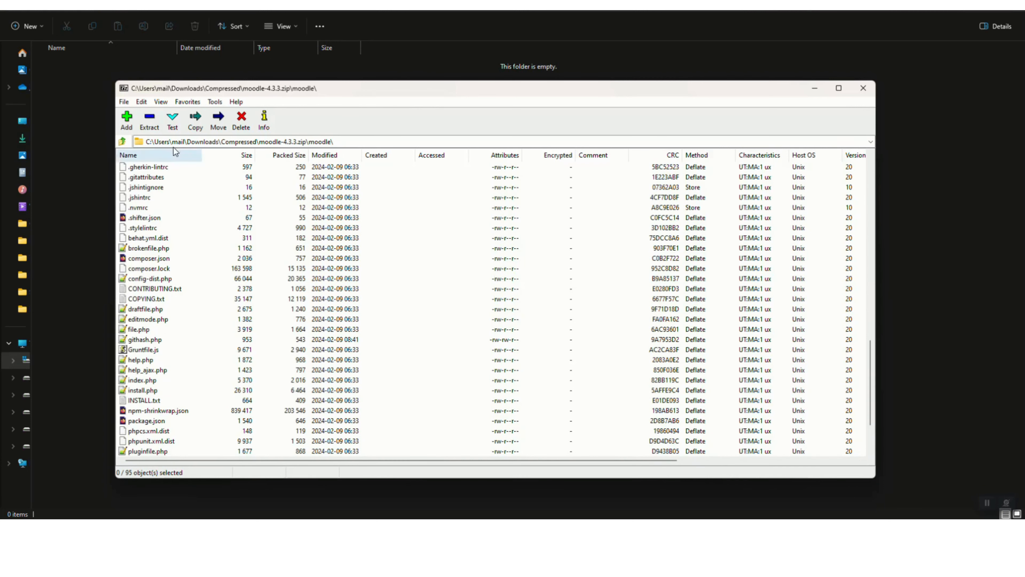
{"action": "left_click", "coordinate": [148, 121]}
{"action": "type", "text": "C:\\wampnew\\www\\moodle43"}
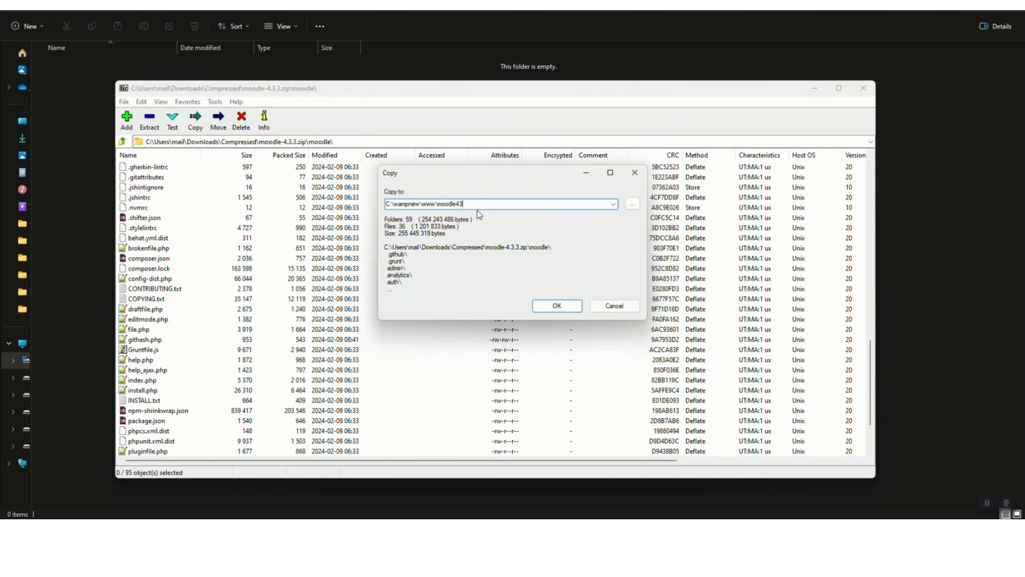
{"action": "left_click", "coordinate": [557, 305]}
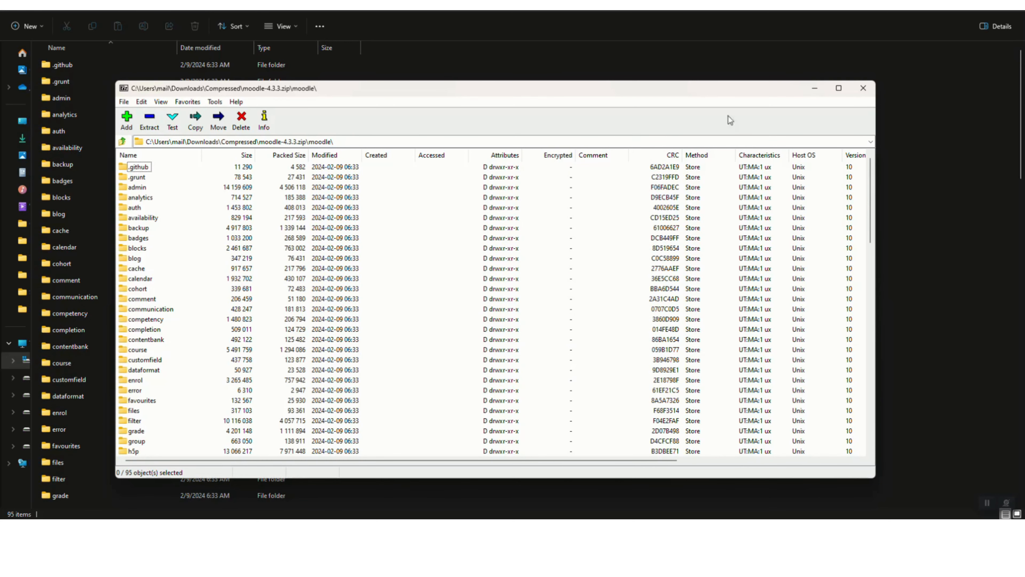
{"action": "left_click", "coordinate": [864, 88]}
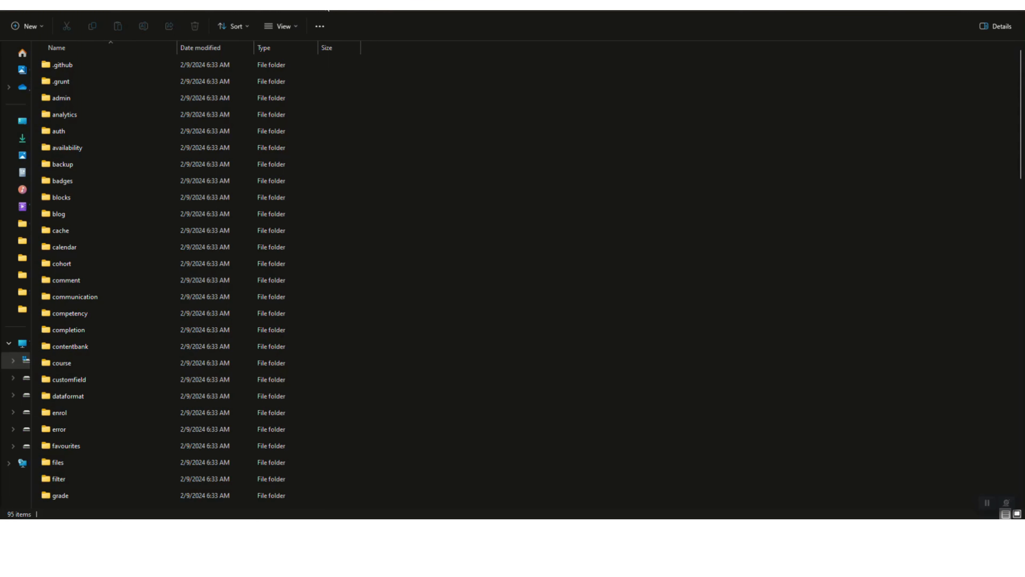
Create a folder named moodledata directly inside wampnew, outside the www folder
{"action": "key", "text": "alt+Up"}
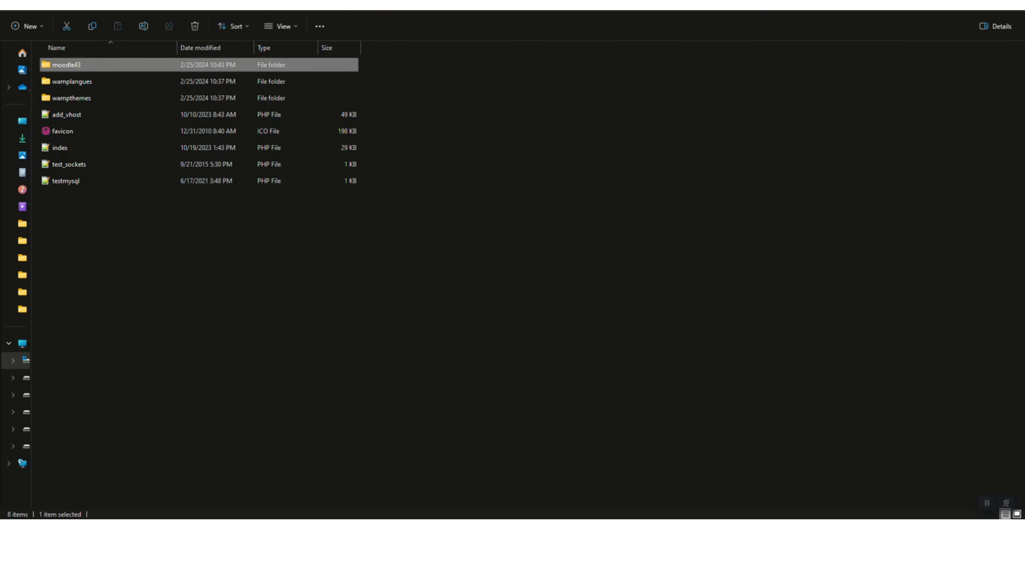
{"action": "key", "text": "alt+Up"}
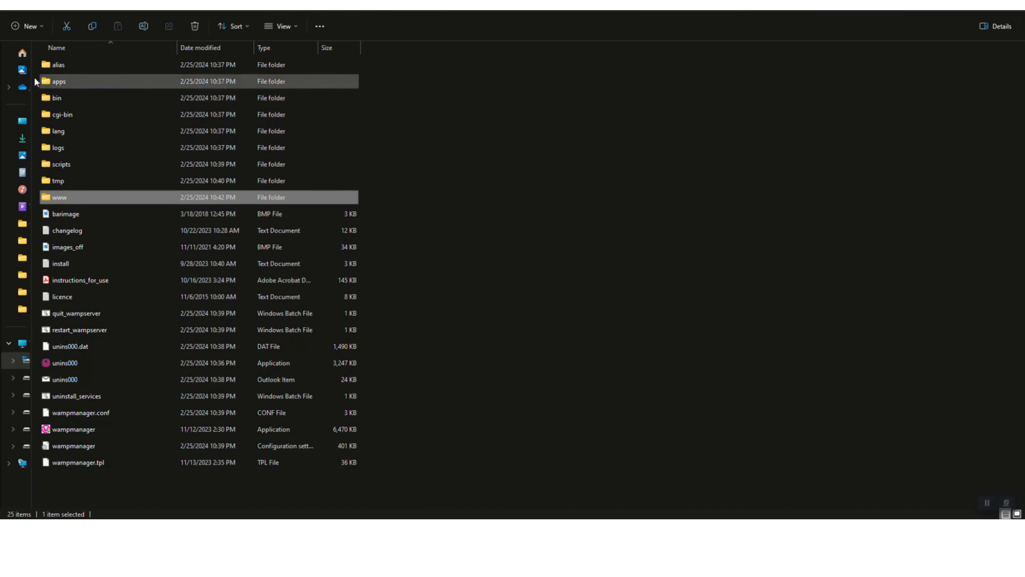
{"action": "left_click", "coordinate": [28, 25]}
{"action": "left_click", "coordinate": [38, 49]}
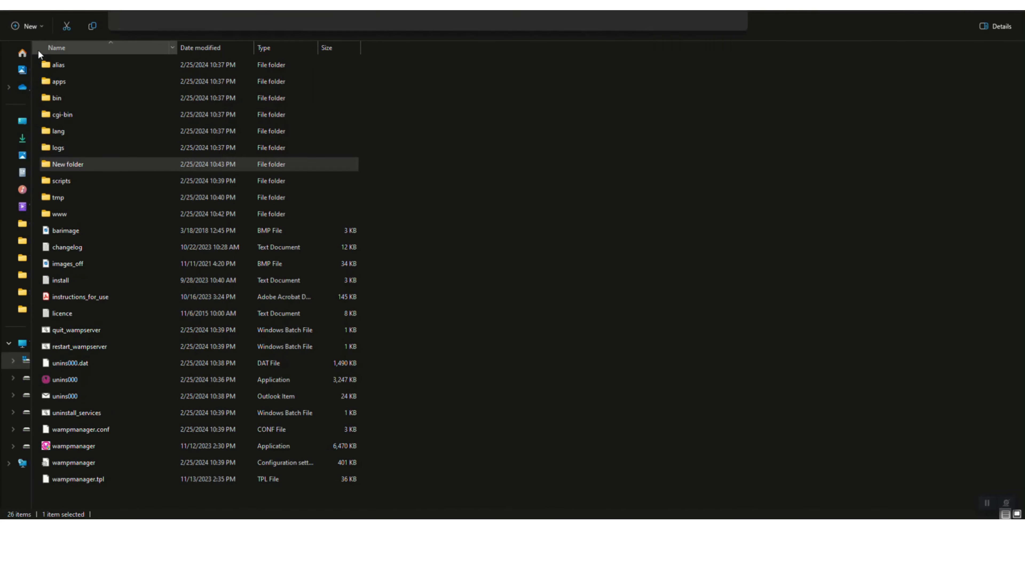
{"action": "type", "text": "m"}
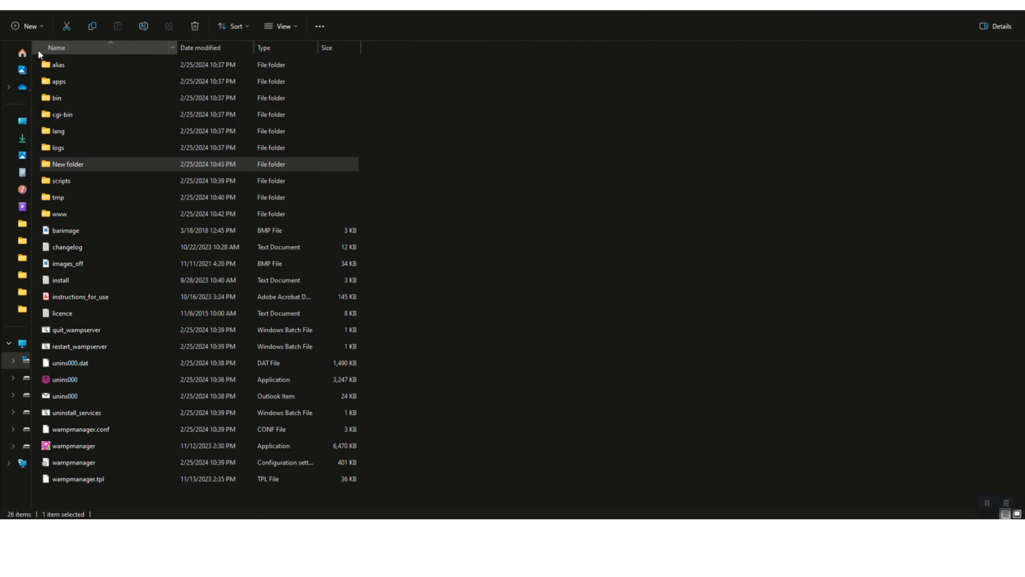
{"action": "left_click", "coordinate": [53, 166]}
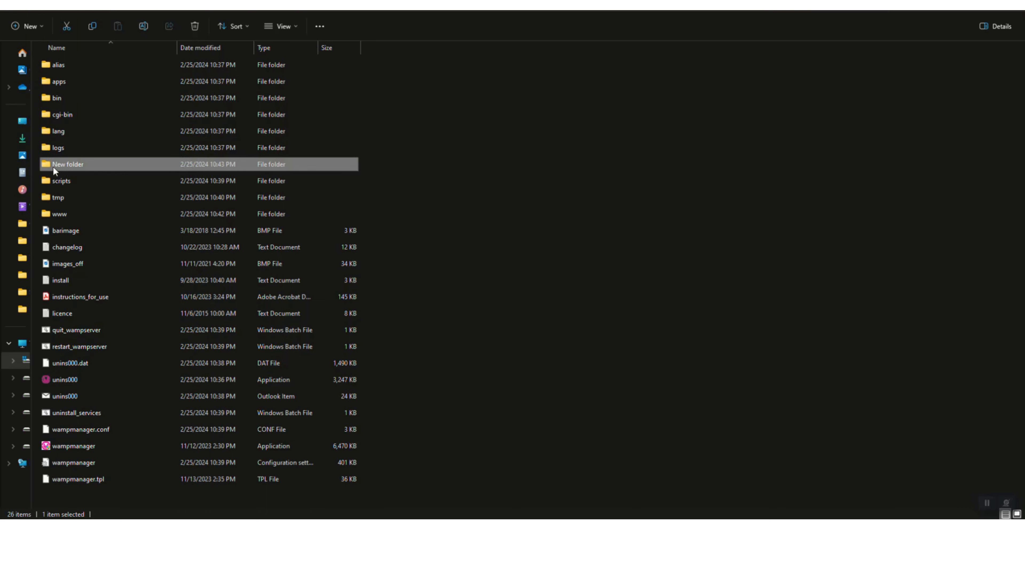
{"action": "type", "text": "moodledata"}
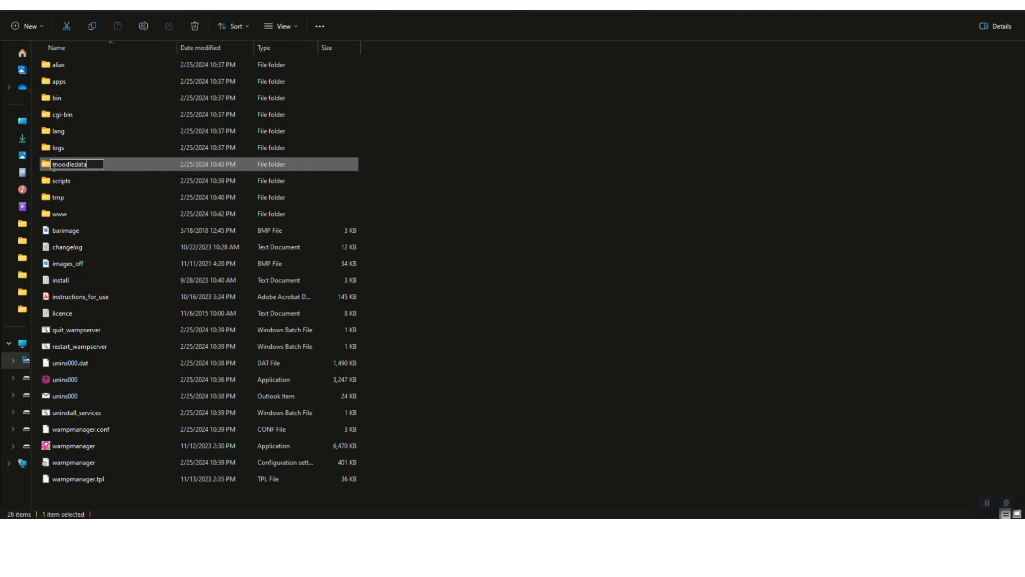
{"action": "key", "text": "Return"}
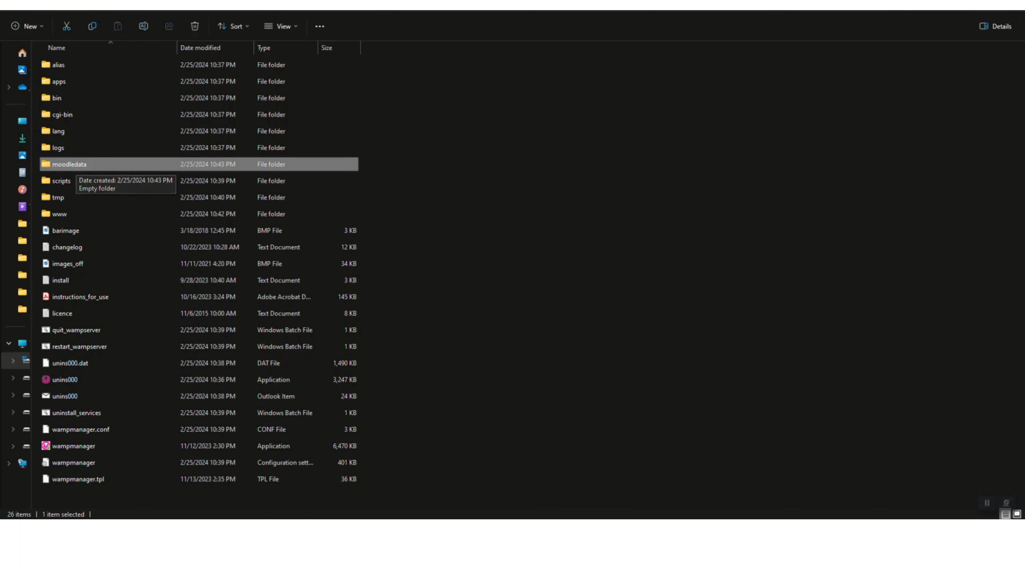
Switch back to Firefox and open PhpMyAdmin 5.2.1 from the Wampserver home page
{"action": "left_click", "coordinate": [548, 530]}
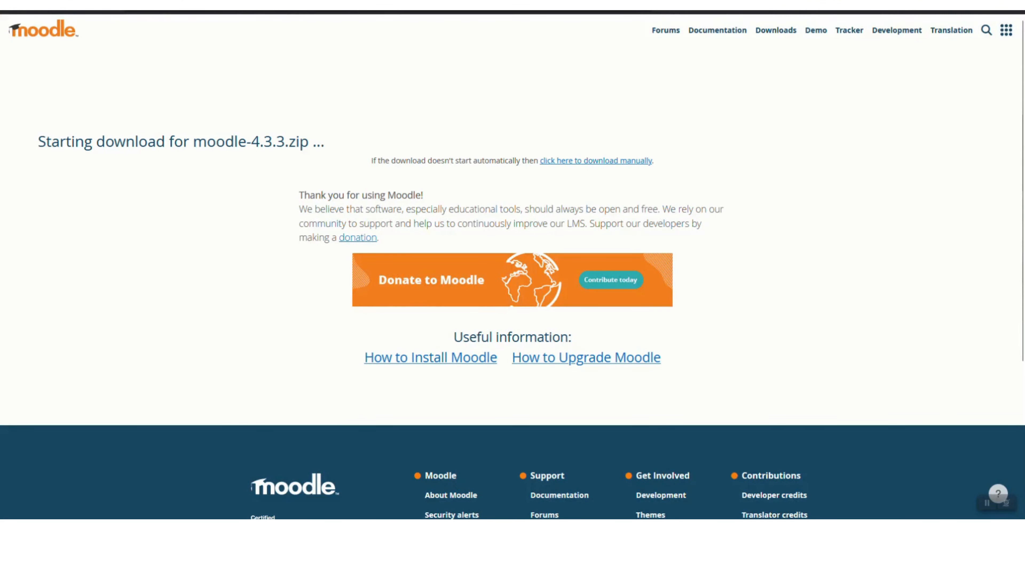
{"action": "key", "text": "ctrl+t"}
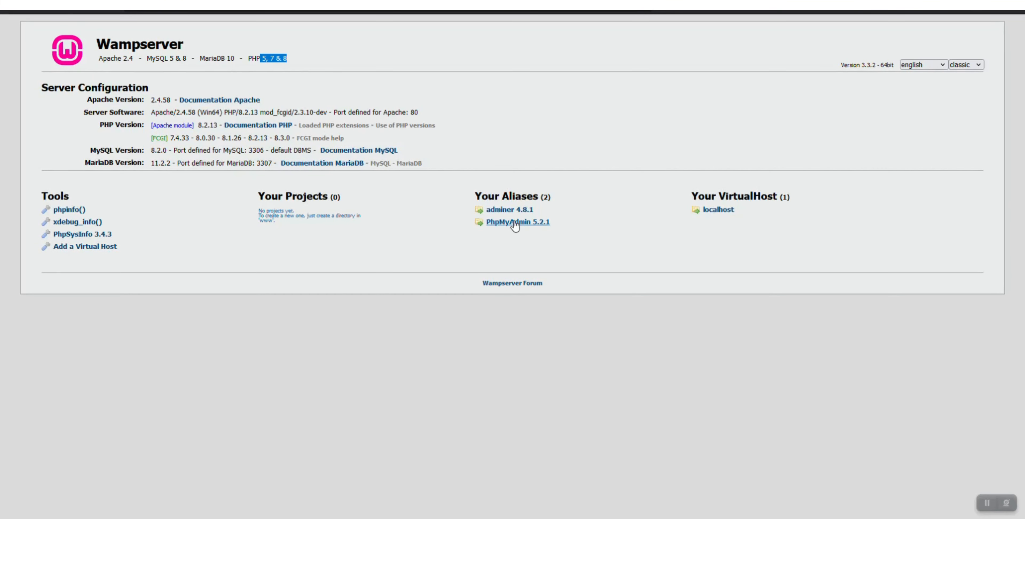
{"action": "left_click", "coordinate": [515, 224]}
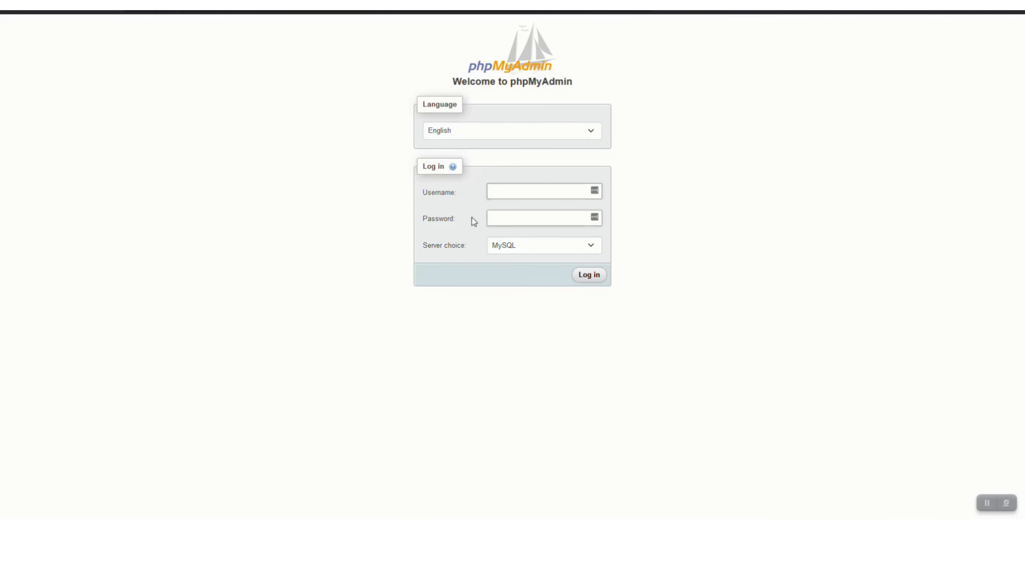
Log in to phpMyAdmin as root with the password field cleared and MariaDB as the server choice
{"action": "left_click", "coordinate": [509, 194]}
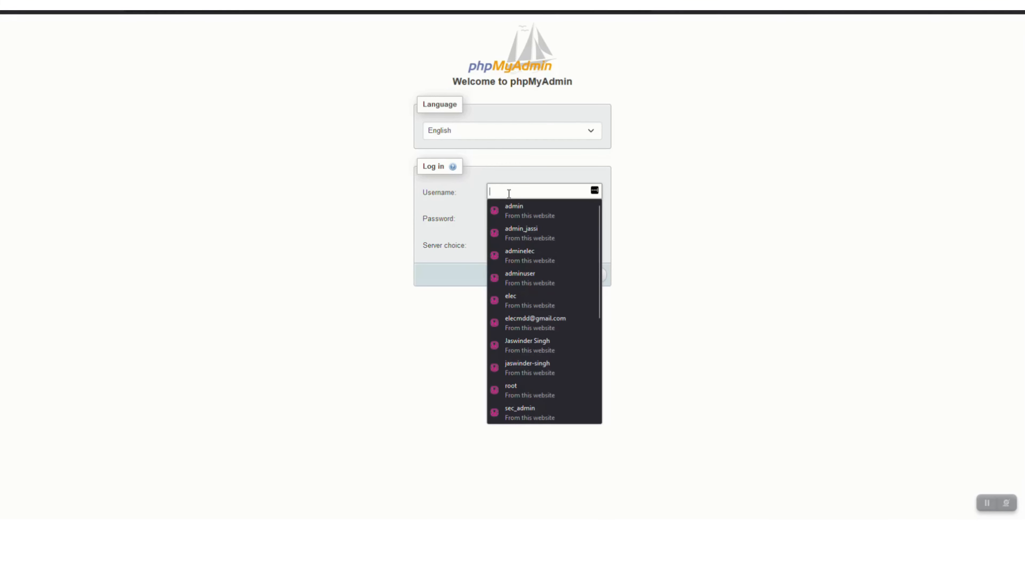
{"action": "type", "text": "root"}
{"action": "key", "text": "Tab"}
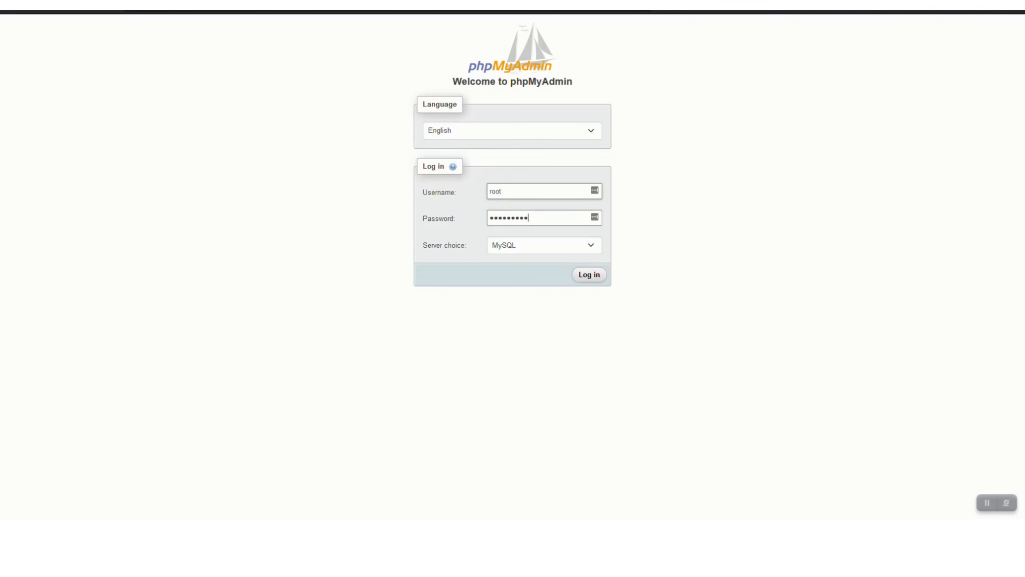
{"action": "key", "text": "ctrl+a"}
{"action": "key", "text": "BackSpace"}
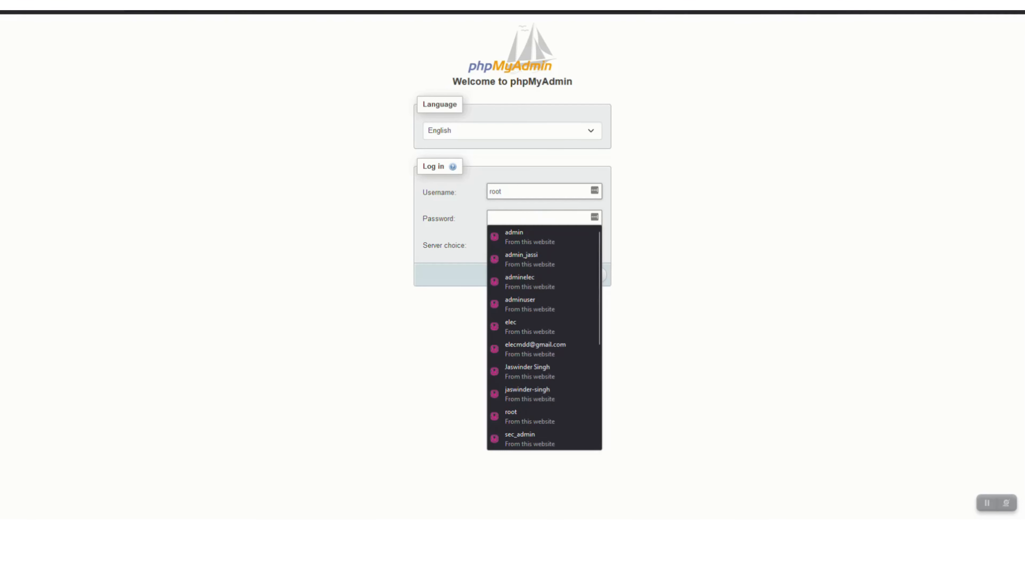
{"action": "left_click", "coordinate": [449, 261]}
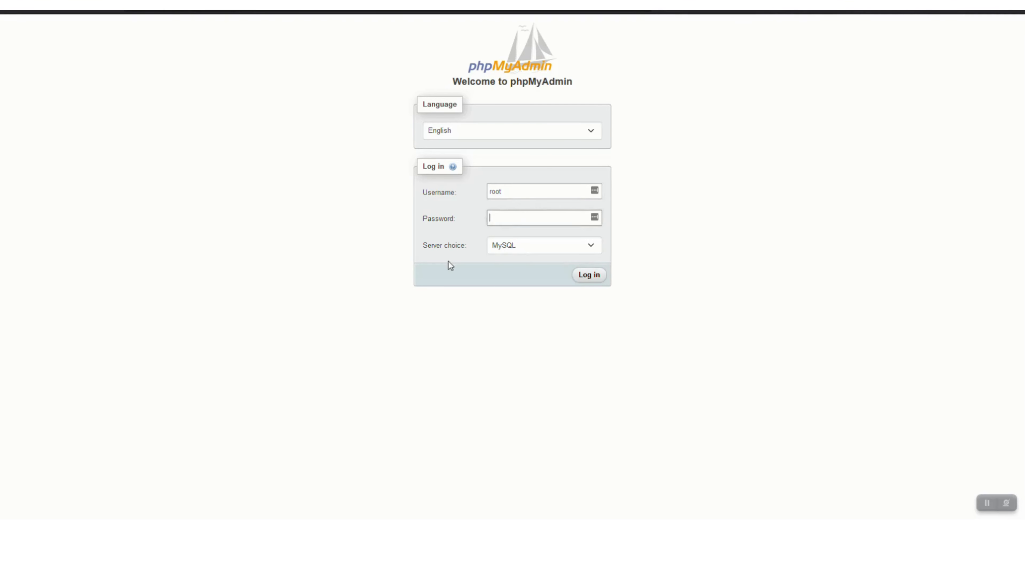
{"action": "left_click", "coordinate": [526, 249]}
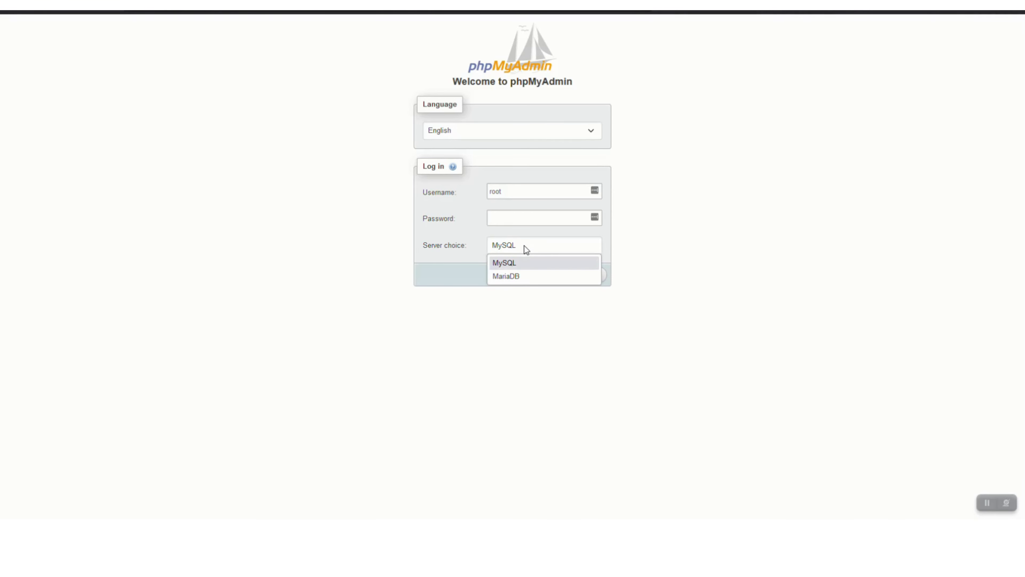
{"action": "left_click", "coordinate": [520, 276]}
{"action": "left_click", "coordinate": [587, 278]}
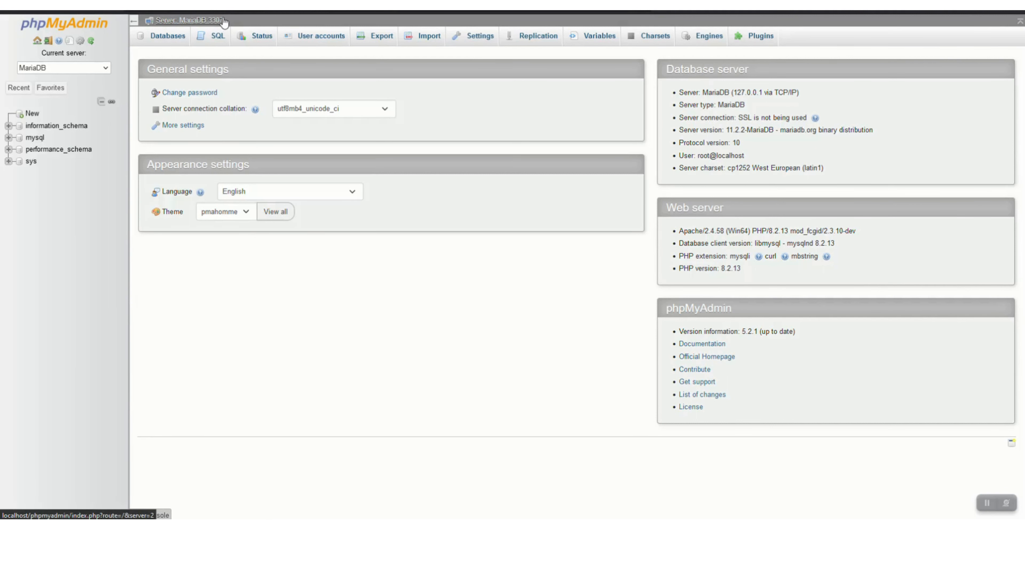
Create a new database named moodle43 with the collation utf8mb4_unicode_ci
{"action": "left_click", "coordinate": [34, 115]}
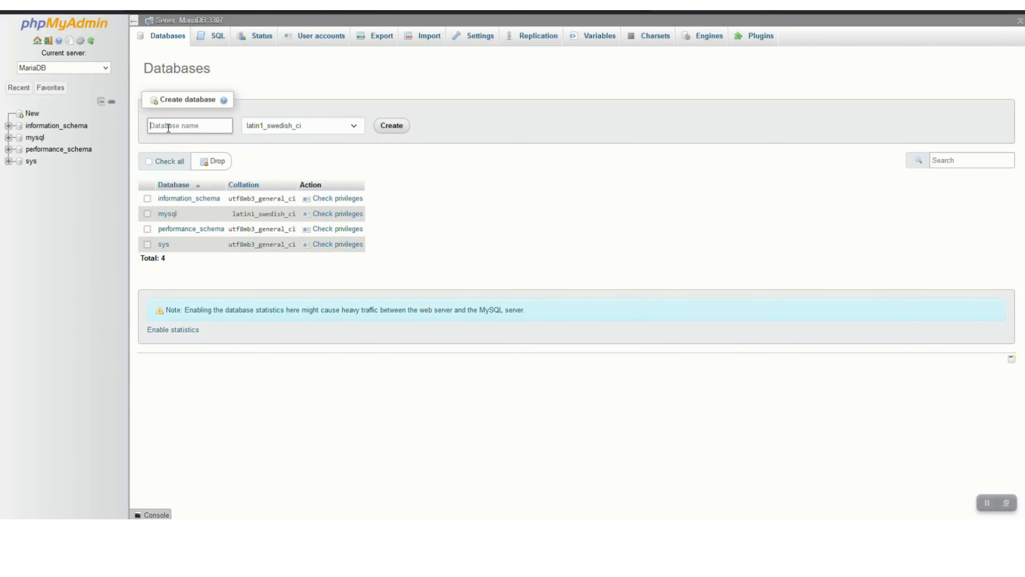
{"action": "left_click", "coordinate": [168, 126]}
{"action": "type", "text": "moodle43"}
{"action": "left_click", "coordinate": [263, 128]}
{"action": "scroll", "coordinate": [311, 395], "scroll_direction": "down", "scroll_amount": 15}
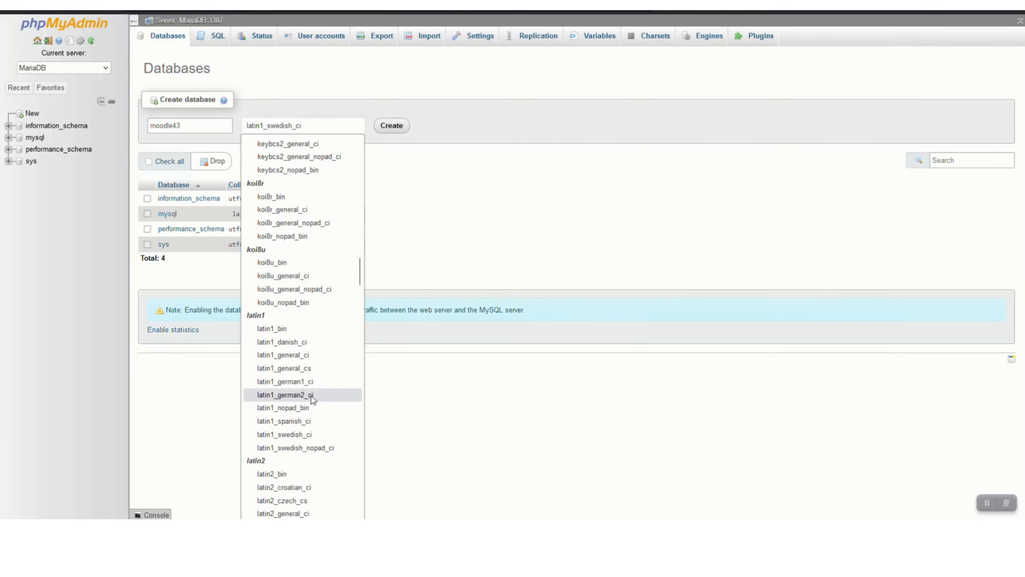
{"action": "scroll", "coordinate": [312, 404], "scroll_direction": "down", "scroll_amount": 20}
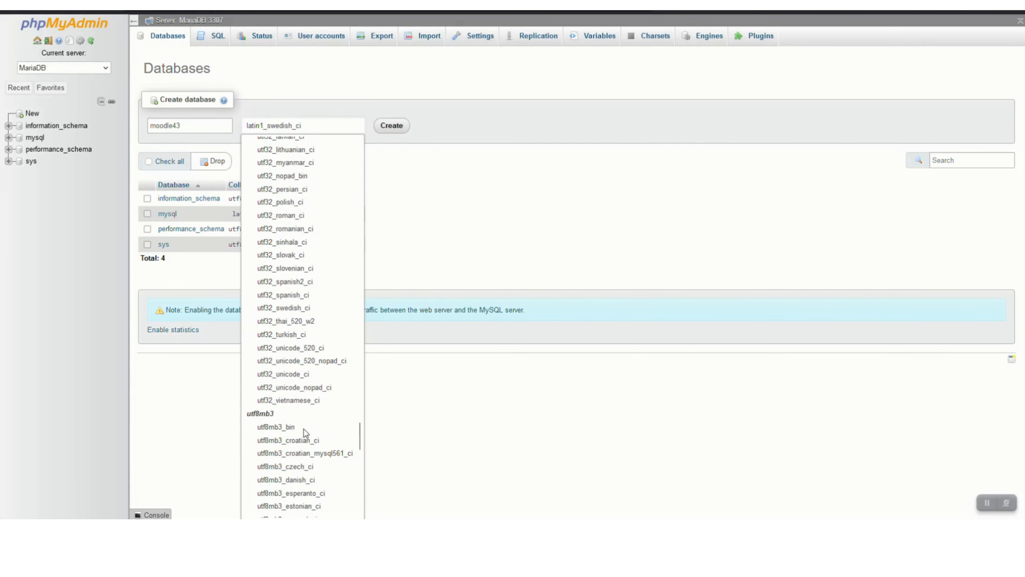
{"action": "scroll", "coordinate": [304, 432], "scroll_direction": "down", "scroll_amount": 20}
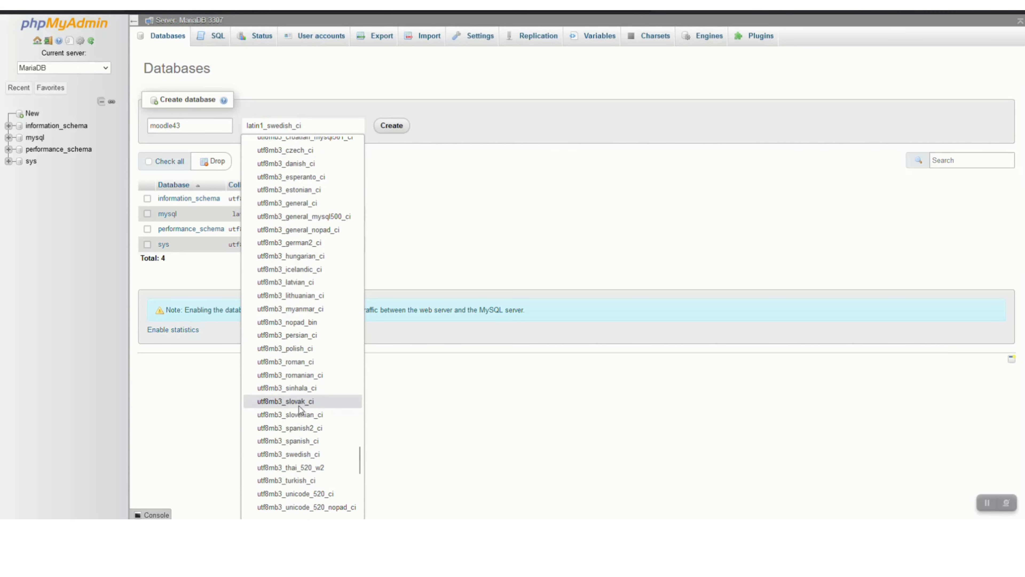
{"action": "scroll", "coordinate": [298, 434], "scroll_direction": "down", "scroll_amount": 1}
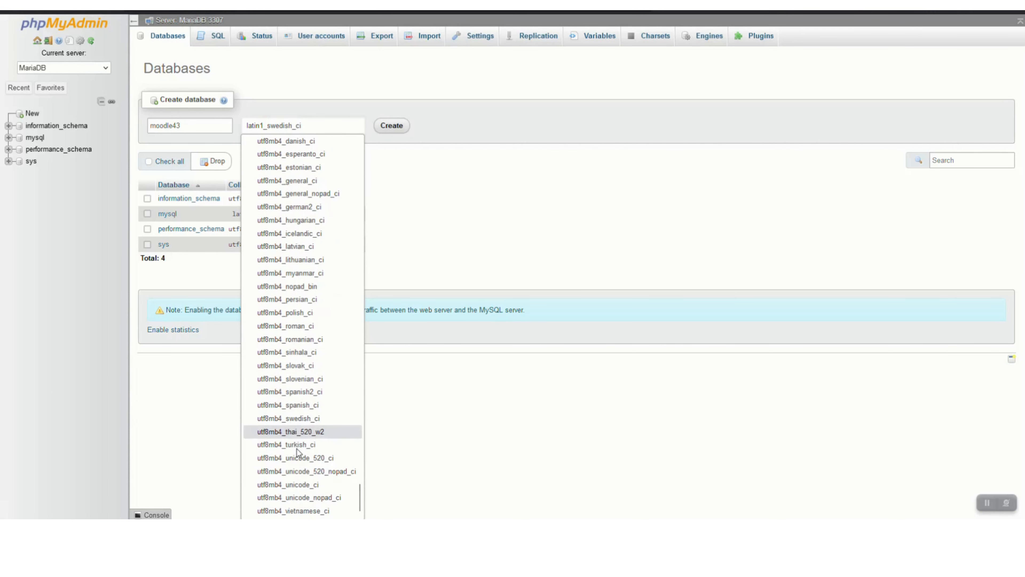
{"action": "left_click", "coordinate": [304, 484]}
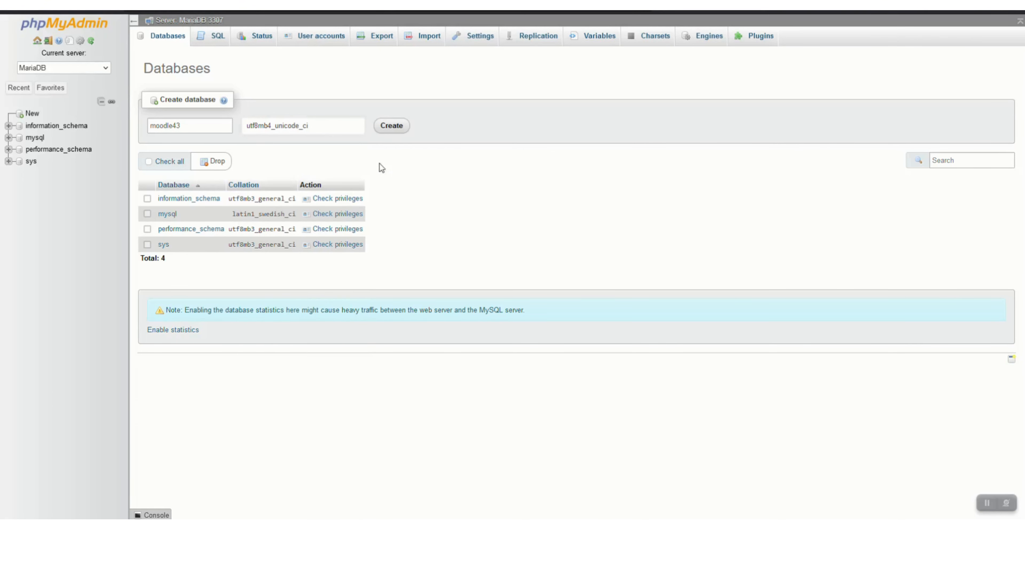
{"action": "left_click", "coordinate": [388, 132]}
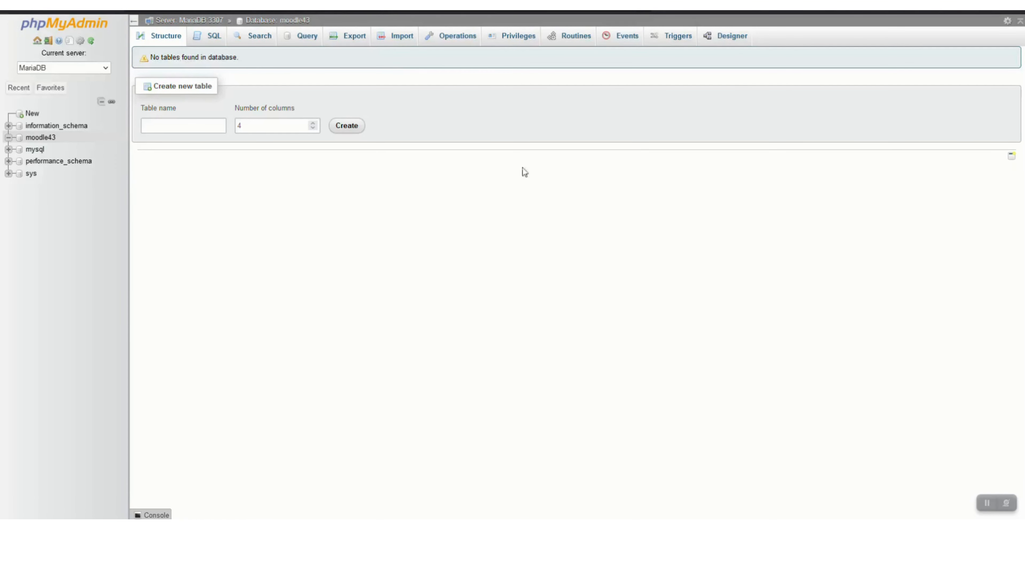
Check the Wampserver service status and open localhost/moodle43 in a new browser tab
{"action": "left_click", "coordinate": [872, 531]}
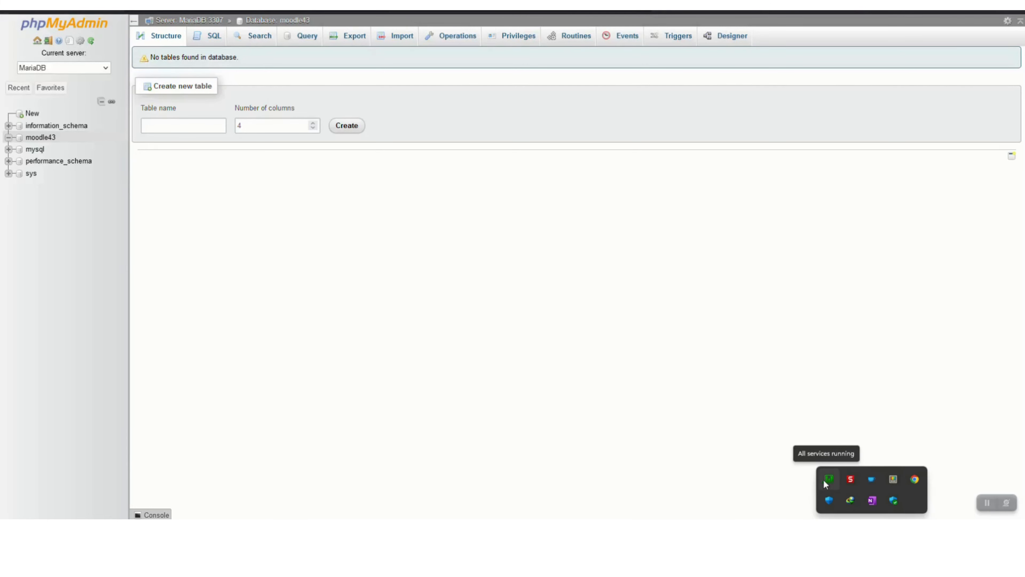
{"action": "key", "text": "ctrl+t"}
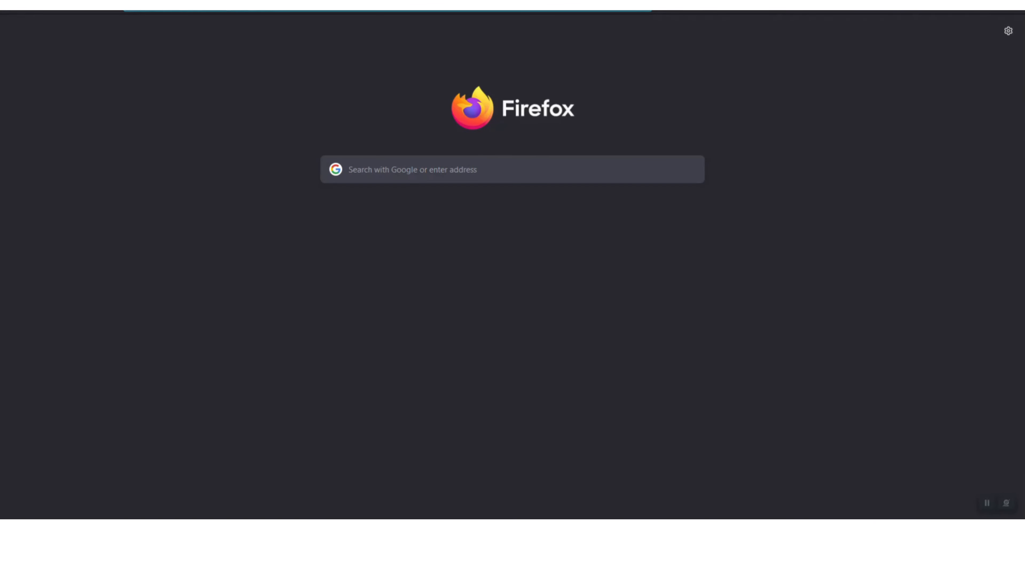
{"action": "type", "text": "loca"}
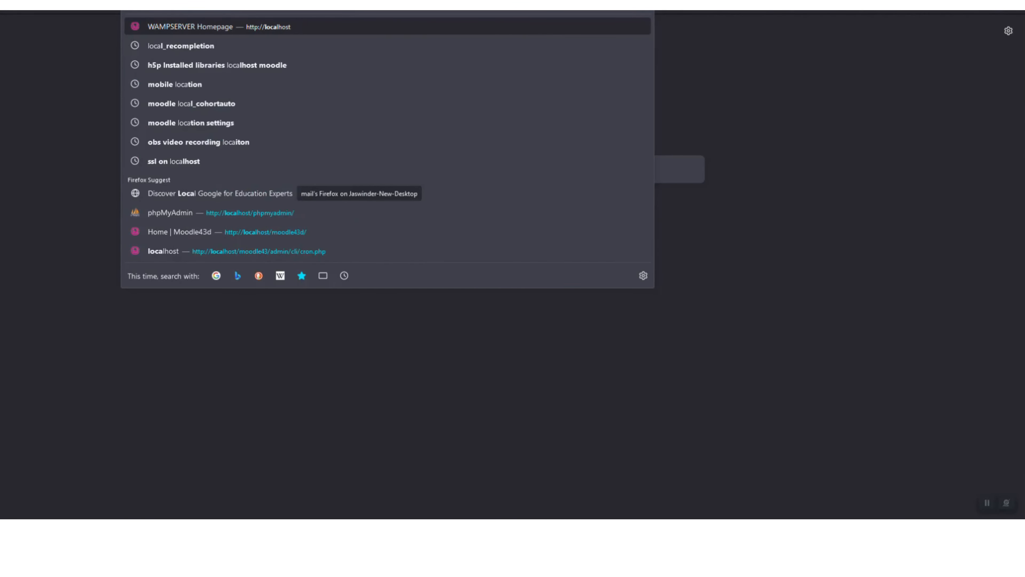
{"action": "type", "text": "lhost/moodle43"}
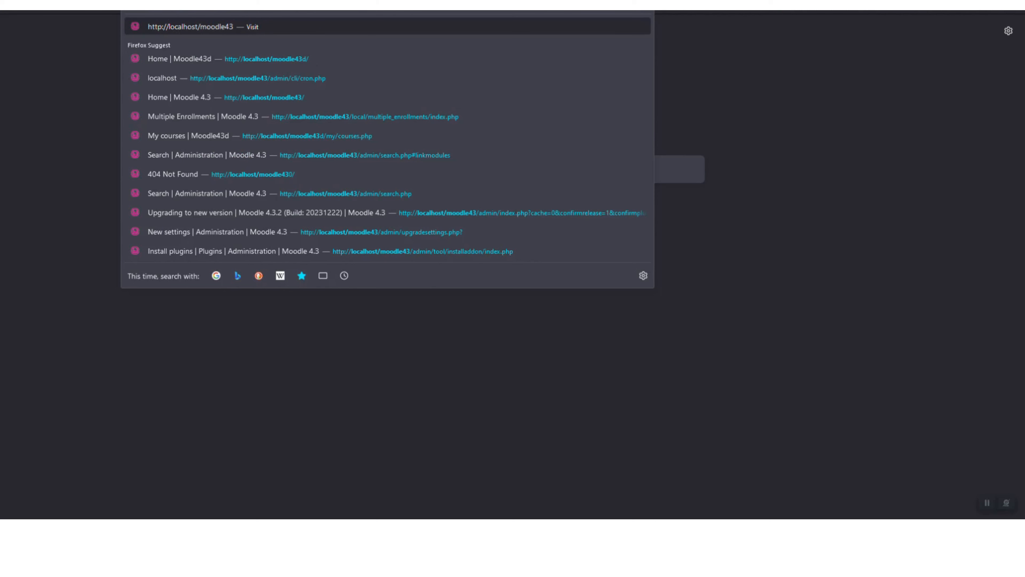
{"action": "key", "text": "Return"}
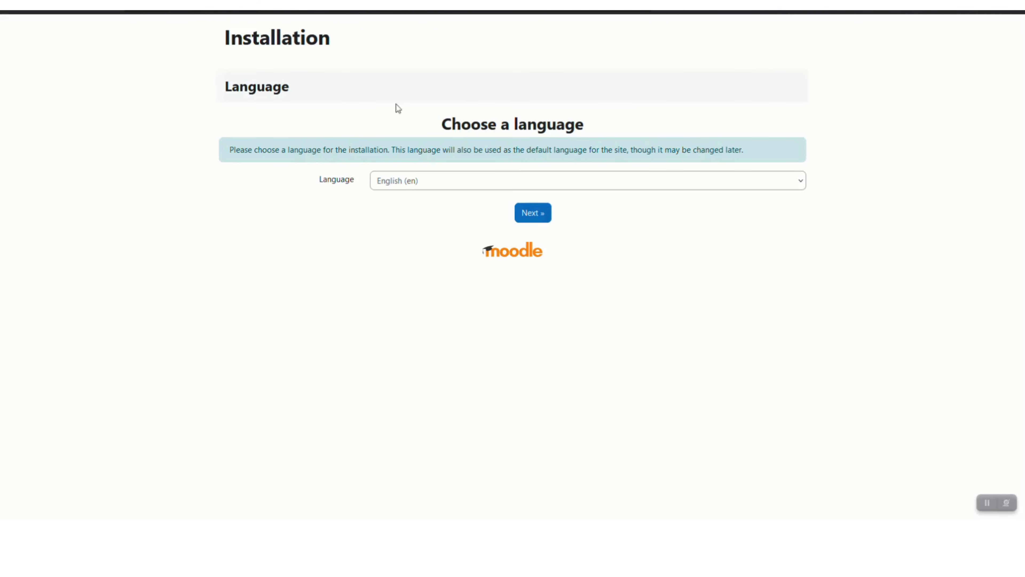
Accept English (en) as the installation language and confirm the paths with C:\wampnew\moodledata as the data directory
{"action": "left_click", "coordinate": [531, 214]}
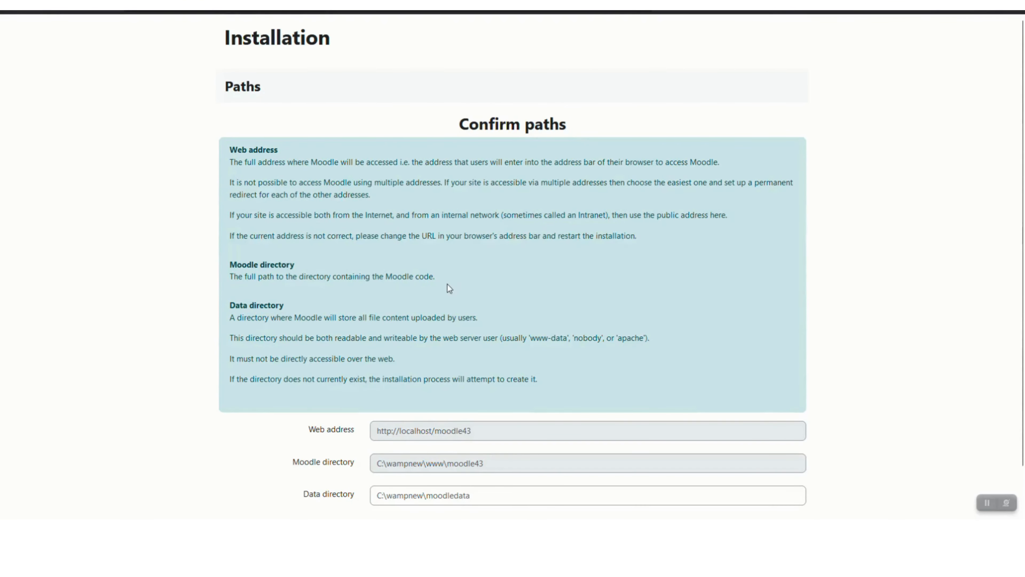
{"action": "scroll", "coordinate": [447, 284], "scroll_direction": "down", "scroll_amount": 1}
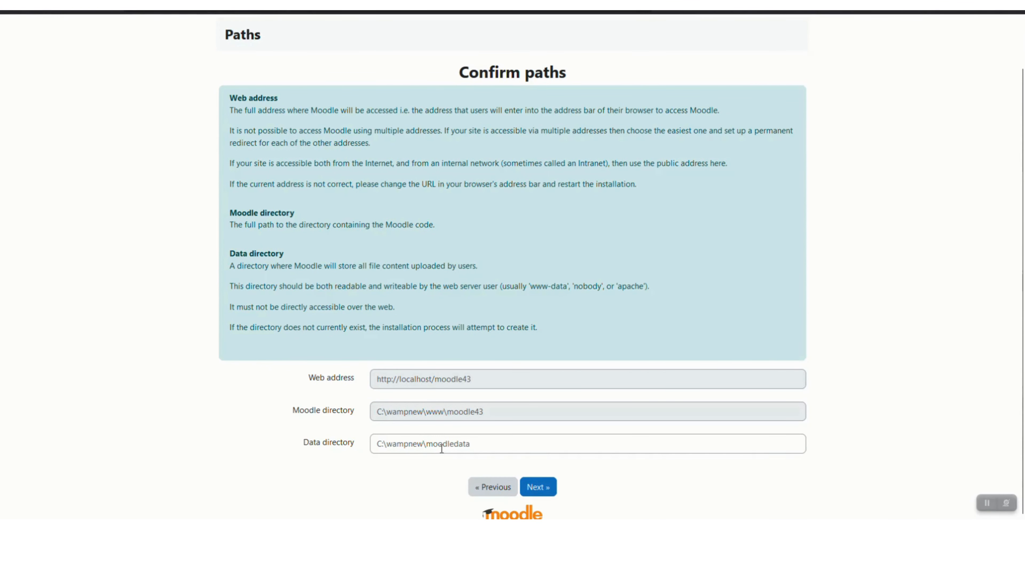
{"action": "left_click", "coordinate": [540, 487]}
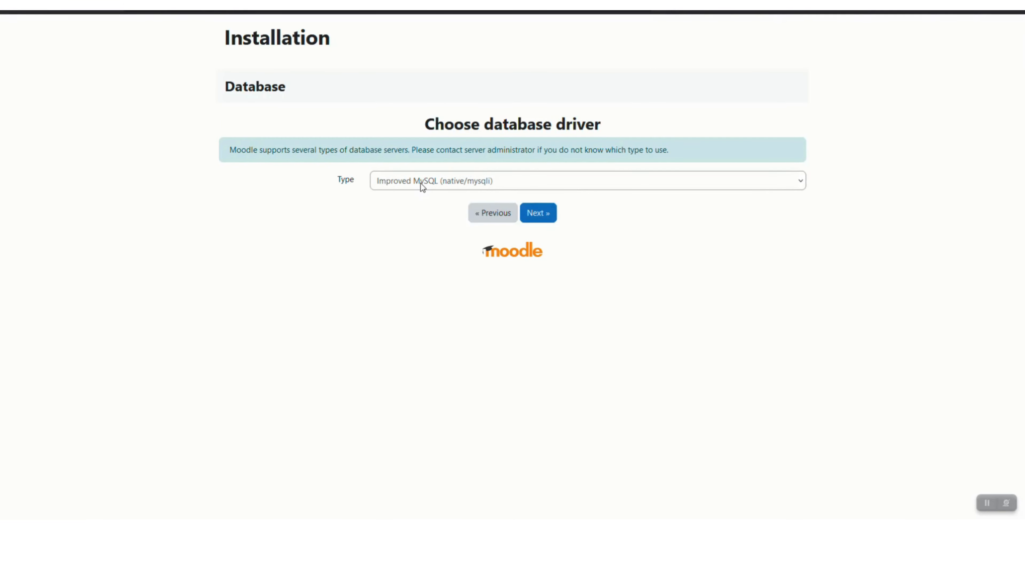
Choose MariaDB (native/mariadb) as the database driver and proceed to the database settings
{"action": "left_click", "coordinate": [420, 183]}
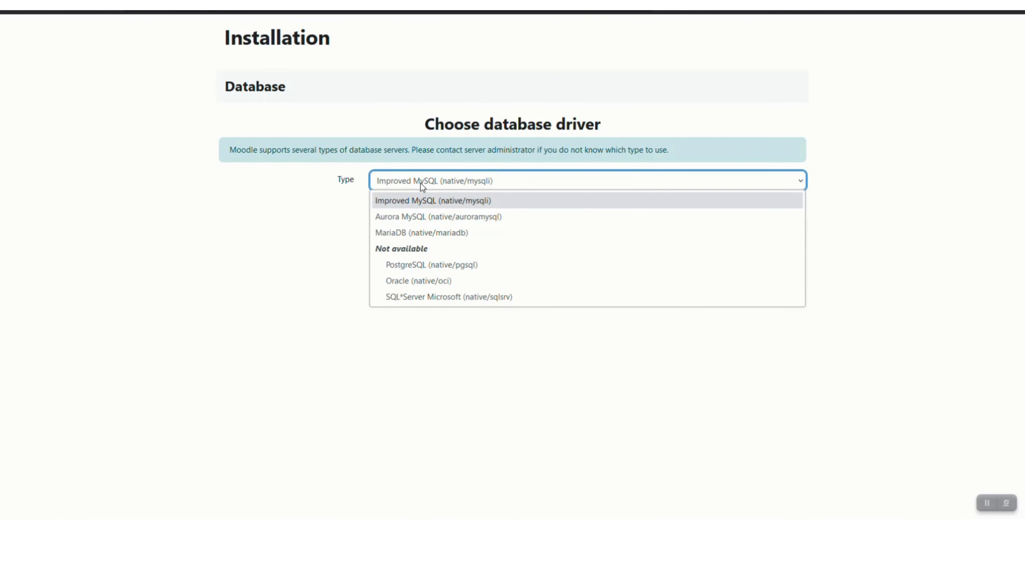
{"action": "left_click", "coordinate": [402, 234]}
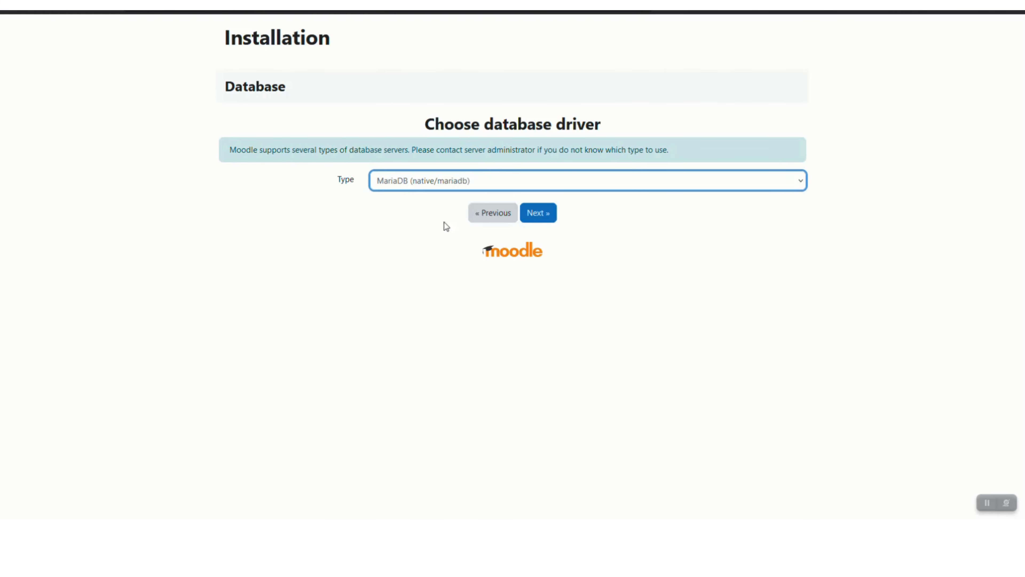
{"action": "left_click", "coordinate": [545, 225]}
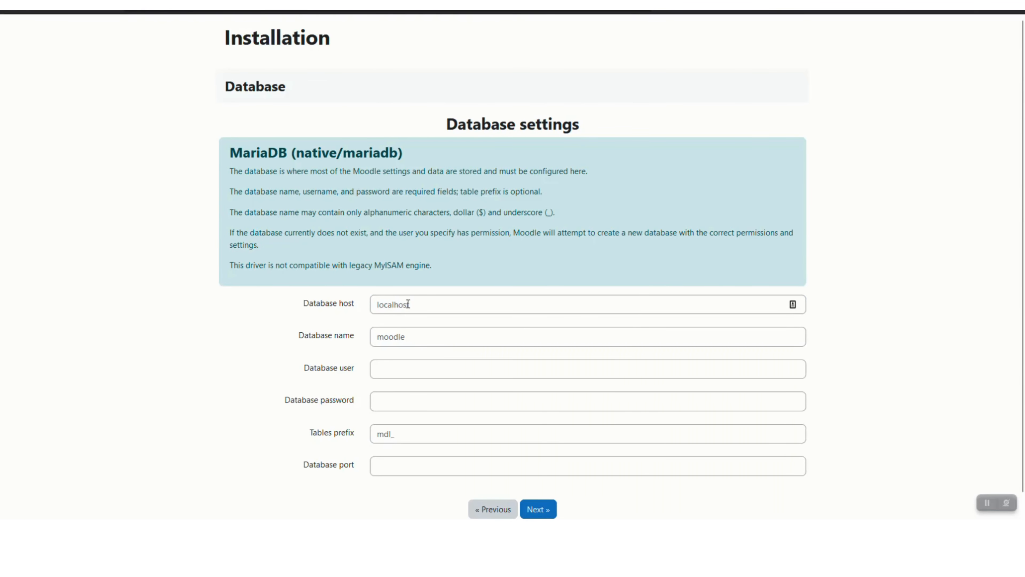
Set the database name to moodle43 and the user to root, leave the password and port empty, and submit the settings
{"action": "left_click", "coordinate": [414, 336]}
{"action": "type", "text": "43"}
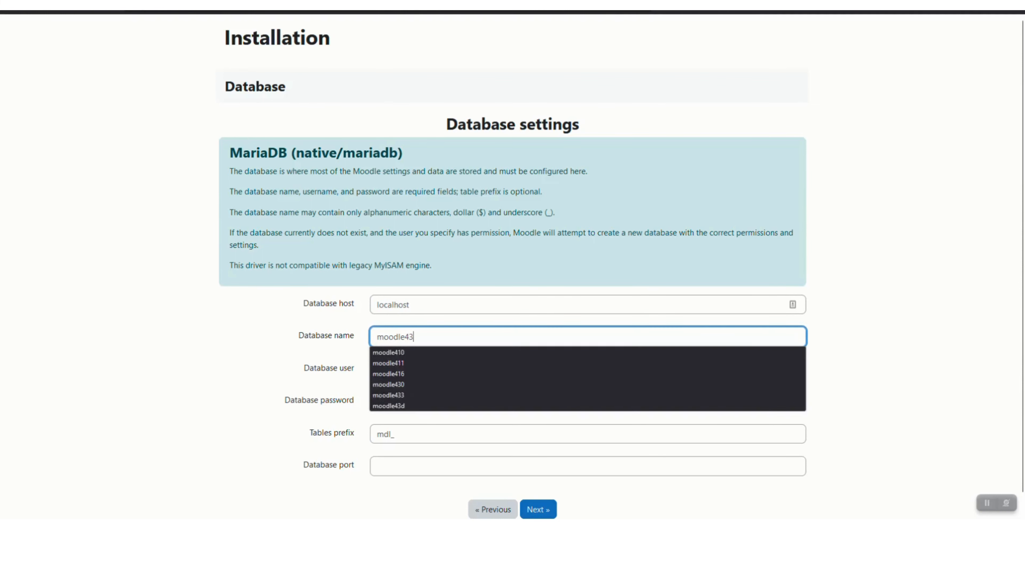
{"action": "left_click", "coordinate": [398, 384]}
{"action": "left_click", "coordinate": [396, 374]}
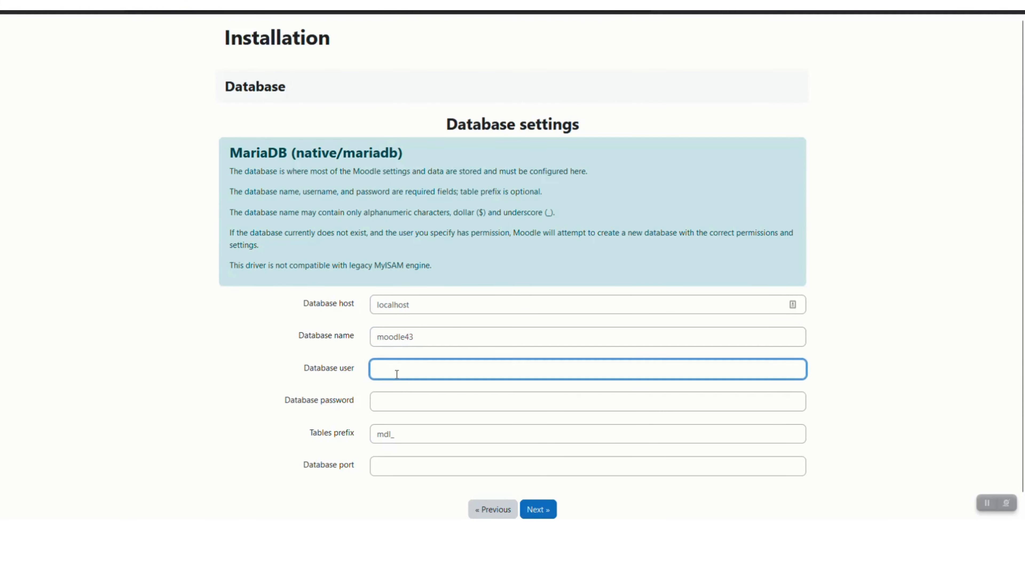
{"action": "type", "text": "root"}
{"action": "key", "text": "Tab"}
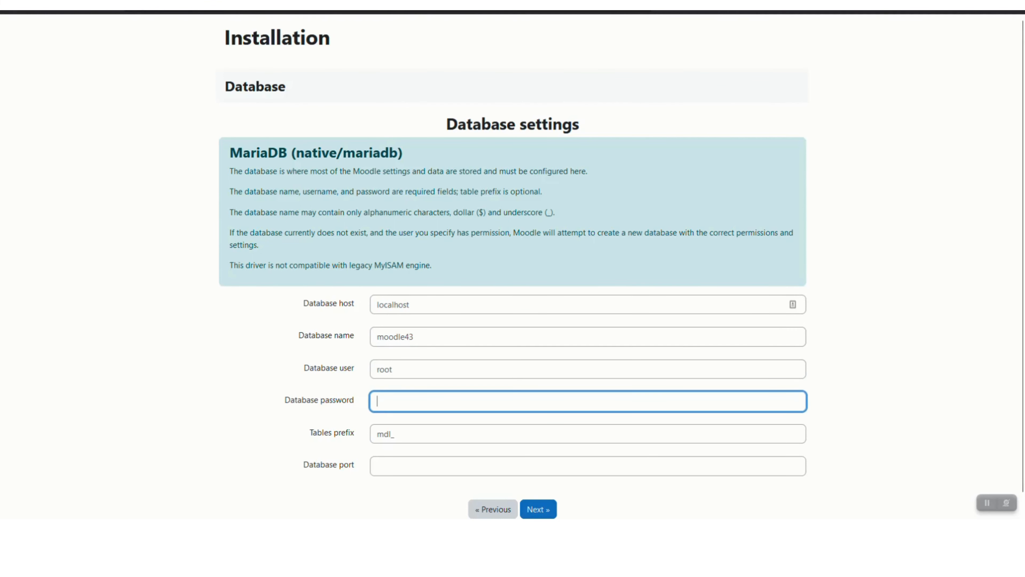
{"action": "scroll", "coordinate": [422, 313], "scroll_direction": "down", "scroll_amount": 1}
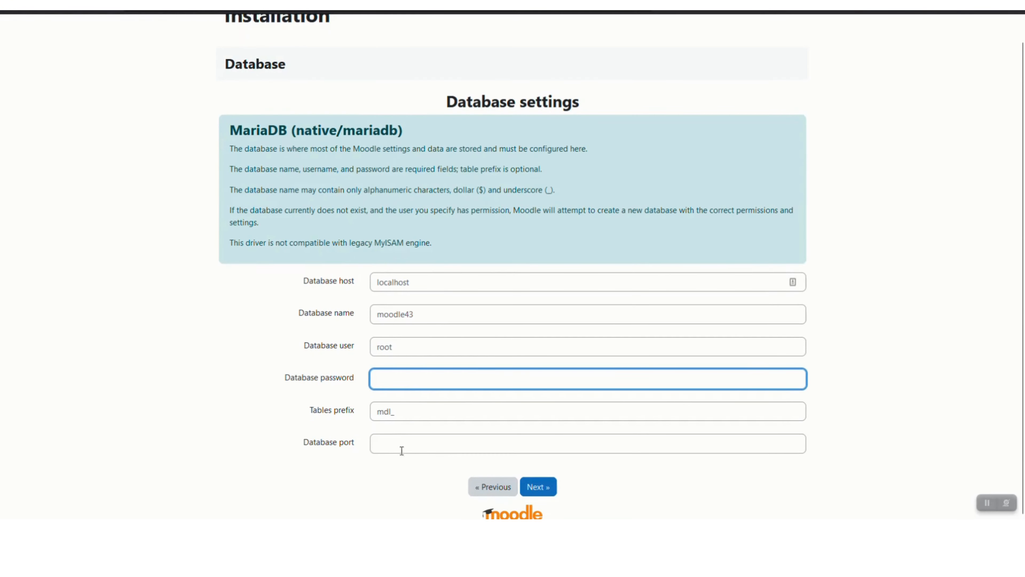
{"action": "left_click", "coordinate": [551, 488]}
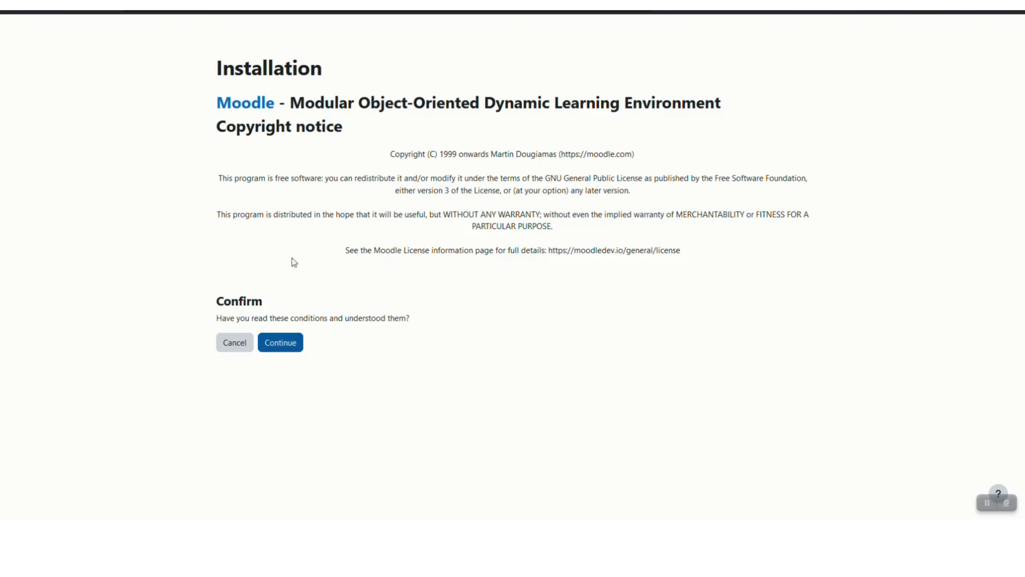
Accept the copyright conditions and review the server checks and other checks for unmet requirements
{"action": "left_click", "coordinate": [286, 352]}
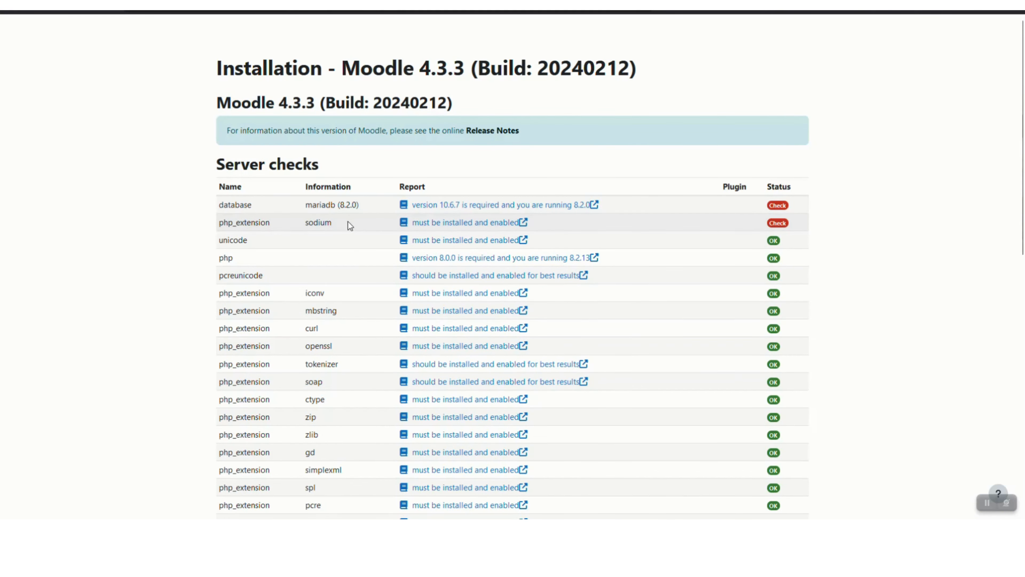
{"action": "scroll", "coordinate": [407, 216], "scroll_direction": "down", "scroll_amount": 8}
{"action": "scroll", "coordinate": [581, 399], "scroll_direction": "down", "scroll_amount": 5}
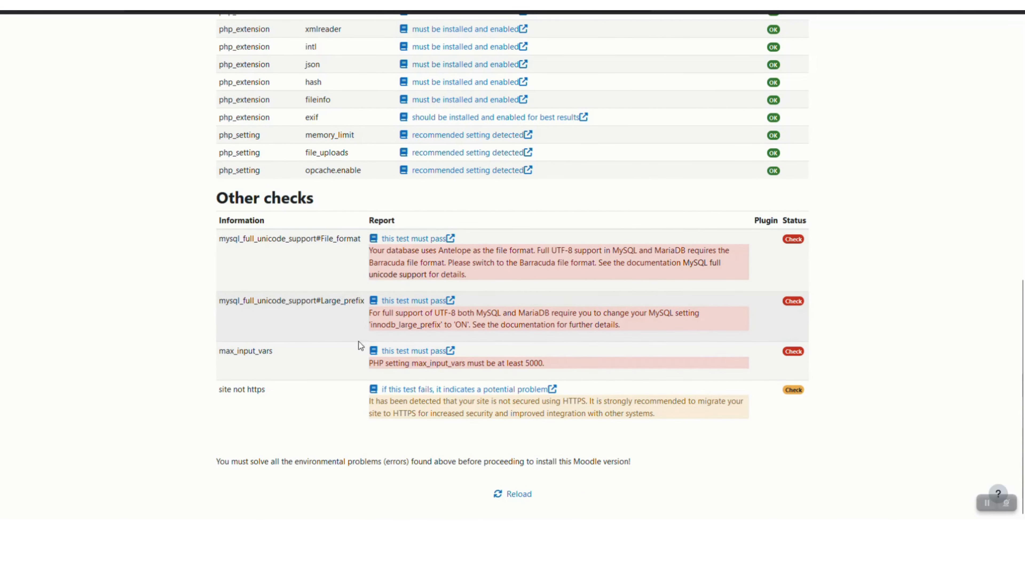
{"action": "scroll", "coordinate": [559, 398], "scroll_direction": "up", "scroll_amount": 8}
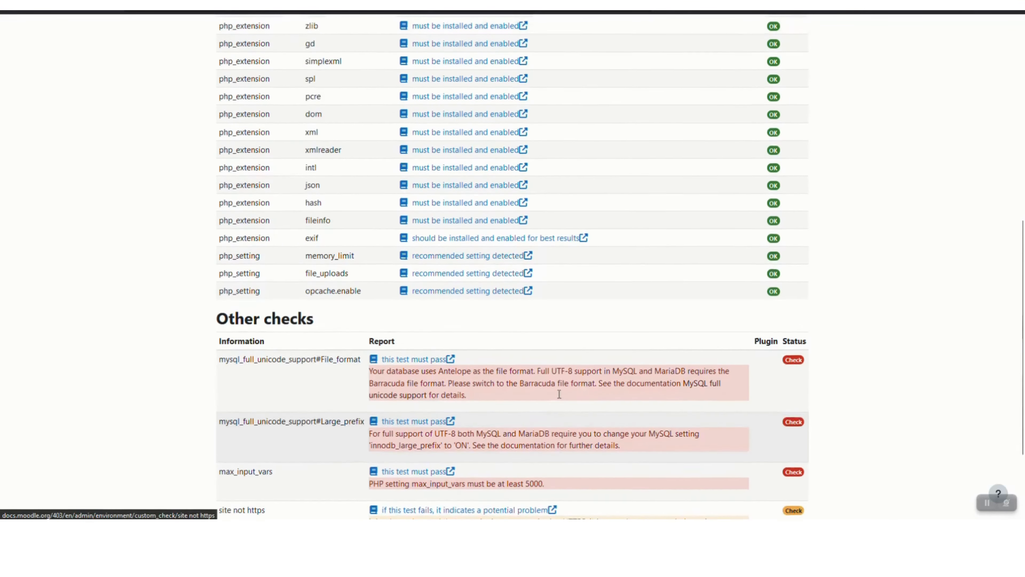
{"action": "scroll", "coordinate": [559, 387], "scroll_direction": "up", "scroll_amount": 3}
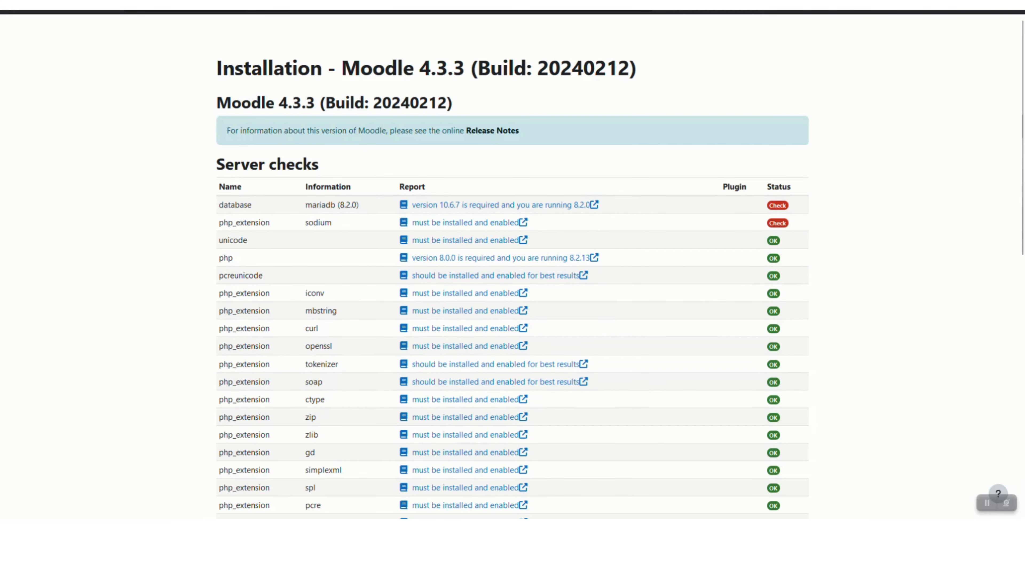
Enable the sodium PHP extension for PHP 8.2.13 in Wampserver
{"action": "left_click", "coordinate": [872, 531]}
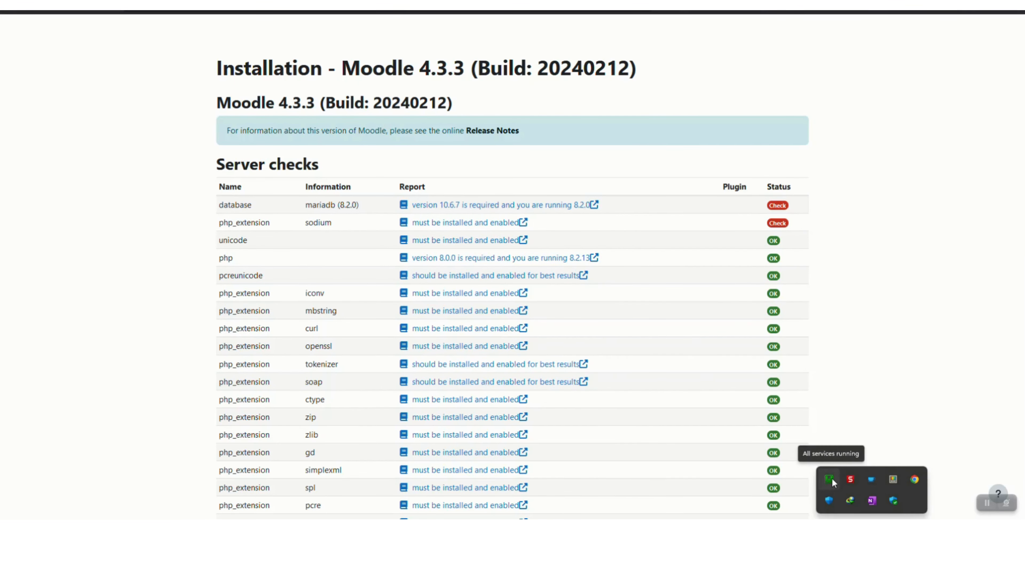
{"action": "left_click", "coordinate": [831, 480]}
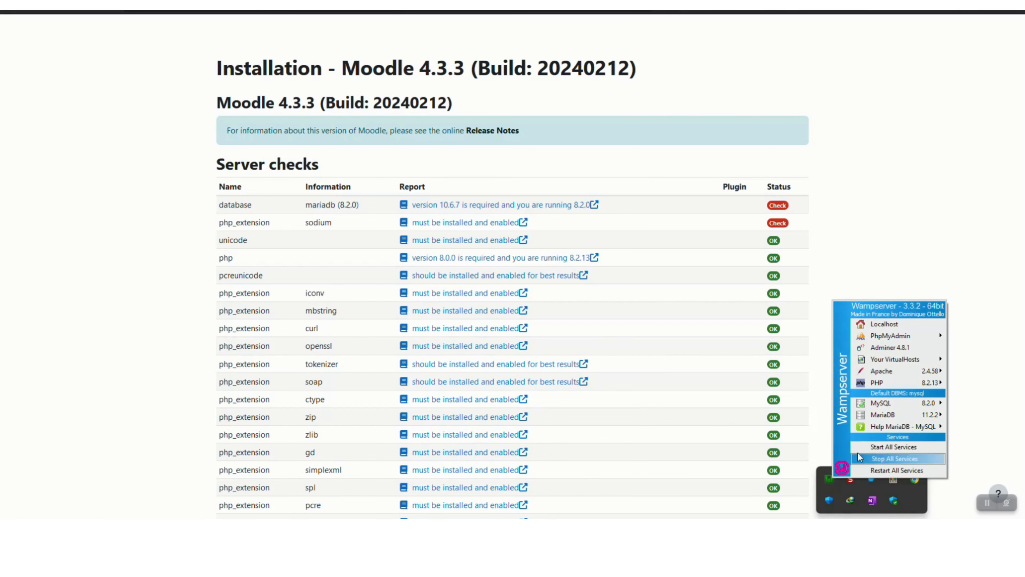
{"action": "mouse_move", "coordinate": [870, 381]}
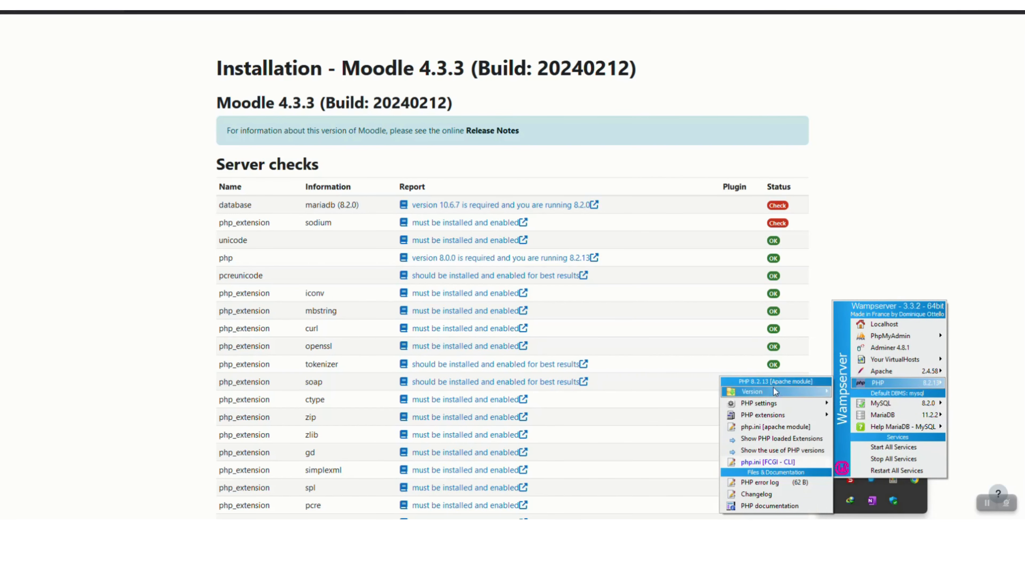
{"action": "mouse_move", "coordinate": [752, 415]}
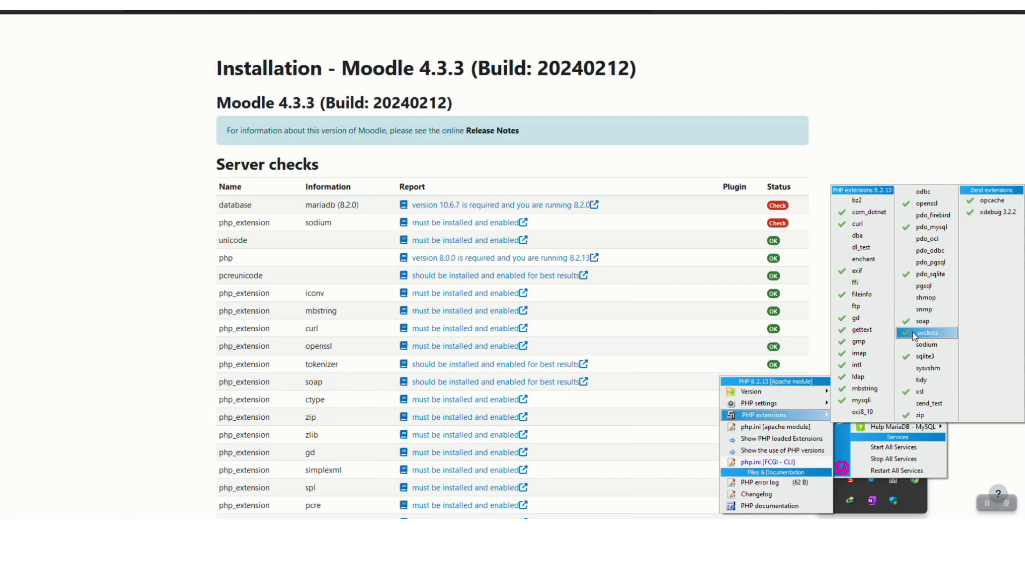
{"action": "left_click", "coordinate": [907, 345]}
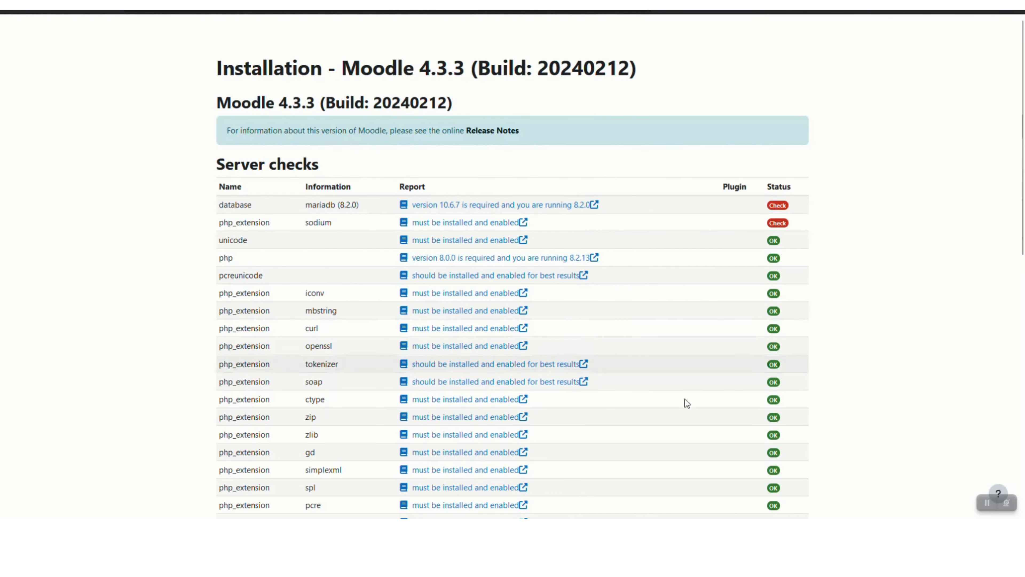
Reload the Moodle environment checks and review the server checks and other checks for remaining errors
{"action": "left_click", "coordinate": [872, 530]}
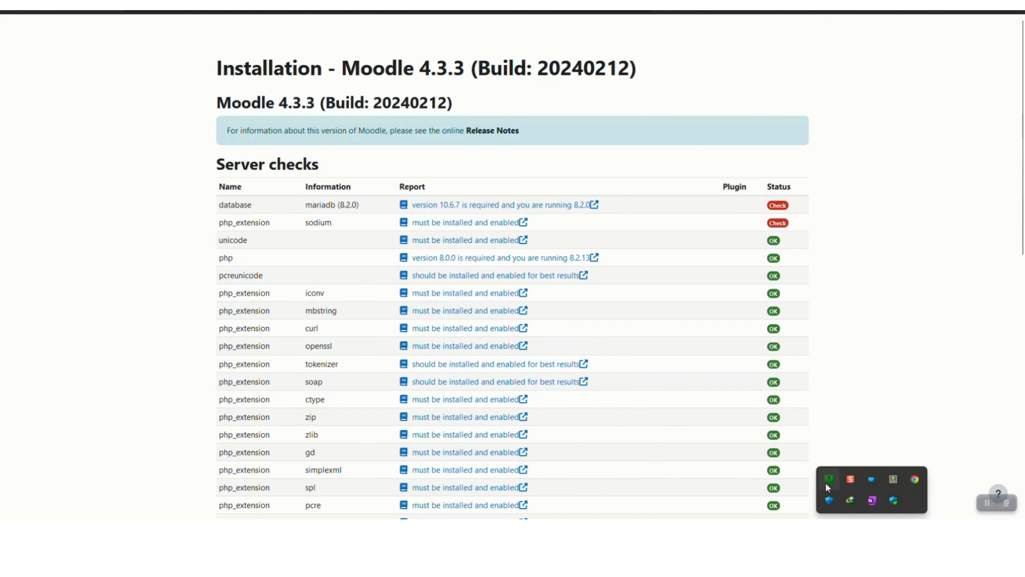
{"action": "scroll", "coordinate": [598, 431], "scroll_direction": "down", "scroll_amount": 15}
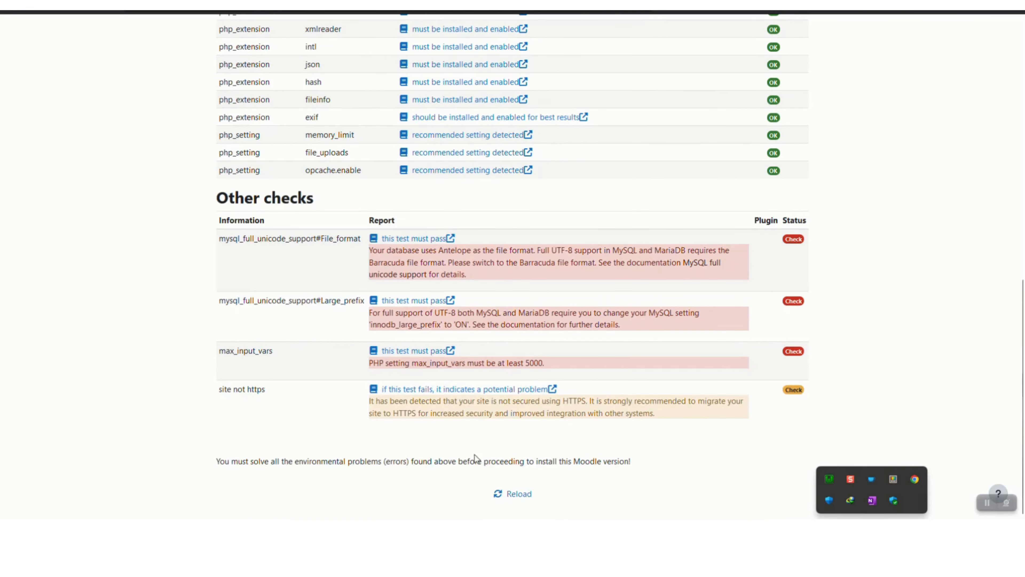
{"action": "left_click", "coordinate": [509, 495]}
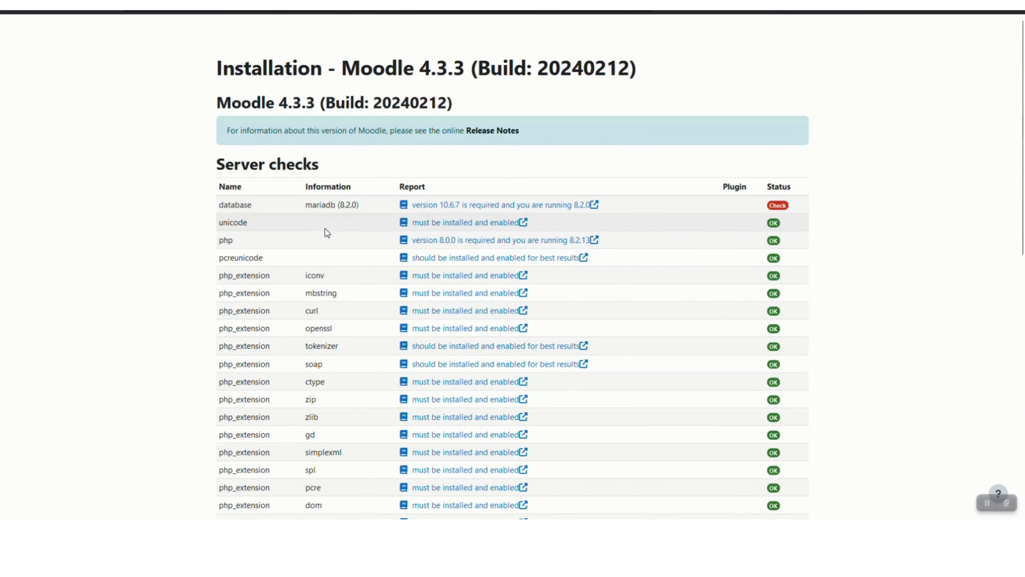
{"action": "scroll", "coordinate": [370, 297], "scroll_direction": "down", "scroll_amount": 12}
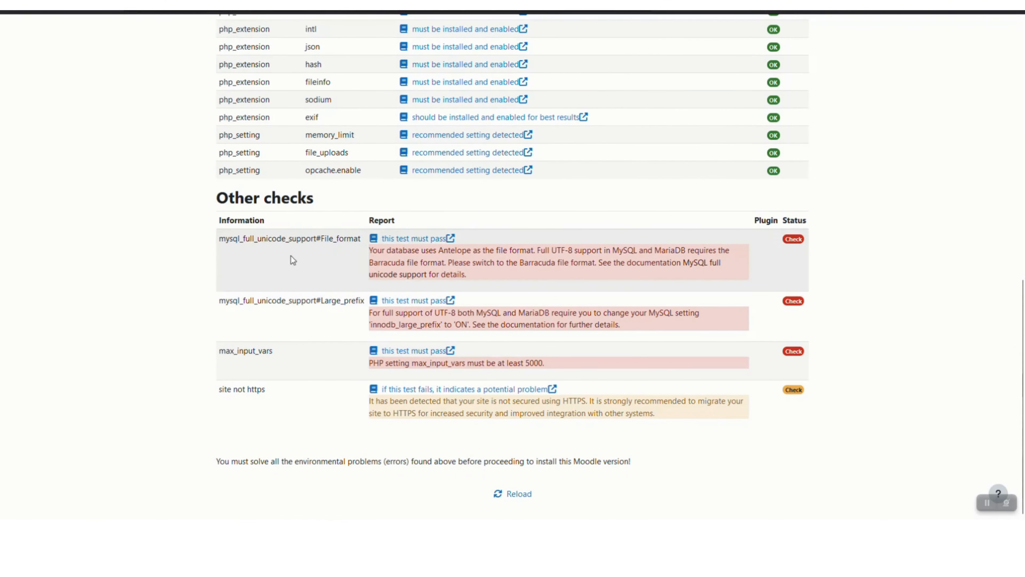
{"action": "scroll", "coordinate": [298, 304], "scroll_direction": "up", "scroll_amount": 11}
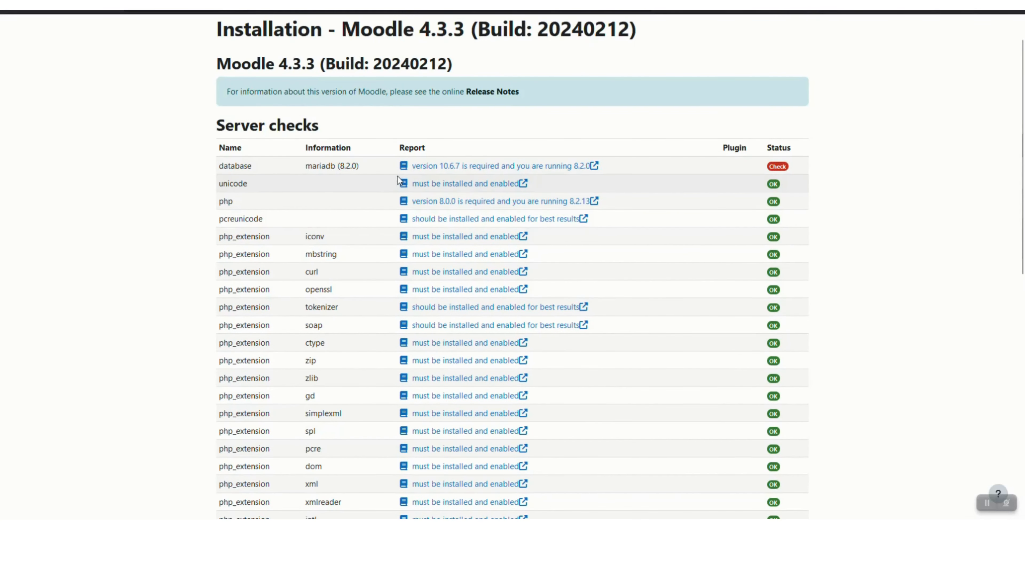
{"action": "scroll", "coordinate": [239, 306], "scroll_direction": "down", "scroll_amount": 11}
{"action": "scroll", "coordinate": [337, 374], "scroll_direction": "up", "scroll_amount": 11}
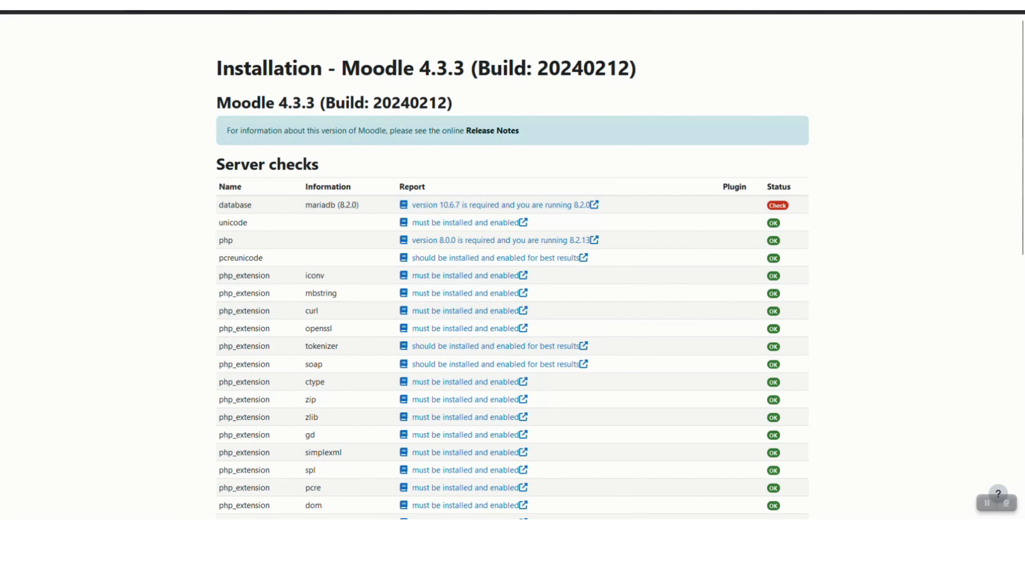
Examine the PHP versions offered in Wampserver and the MariaDB version, port and settings
{"action": "left_click", "coordinate": [872, 531]}
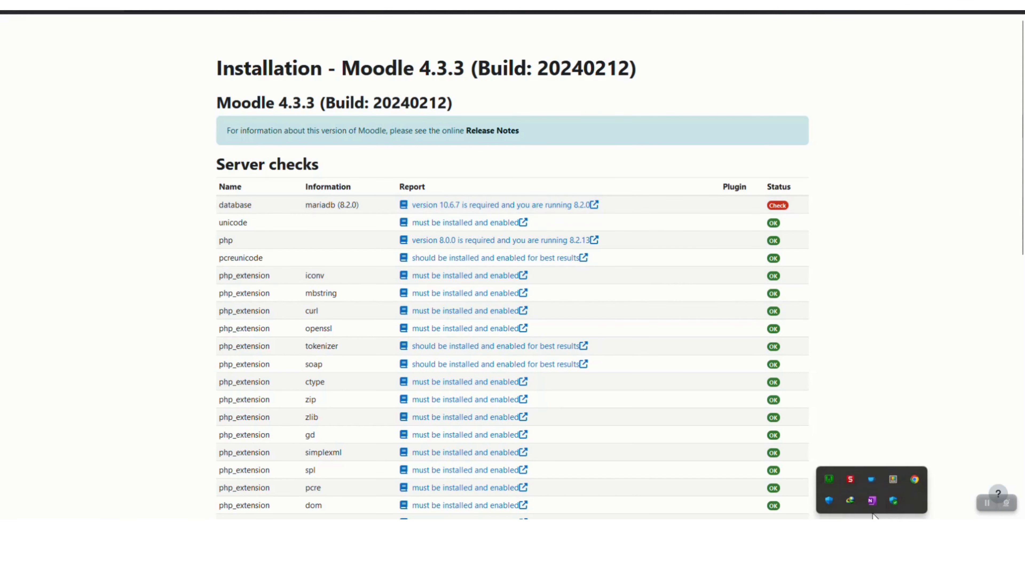
{"action": "left_click", "coordinate": [829, 479]}
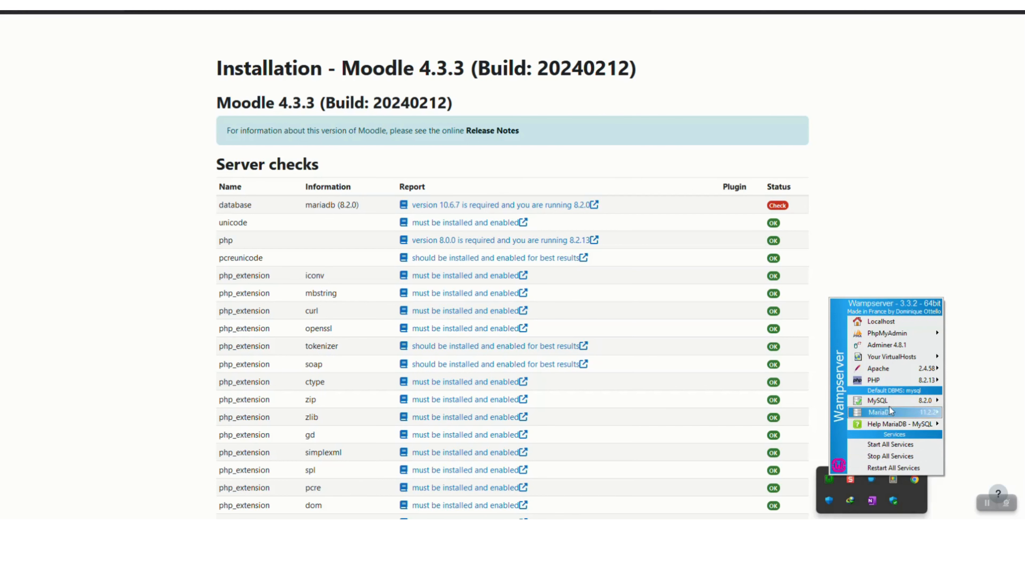
{"action": "mouse_move", "coordinate": [924, 382]}
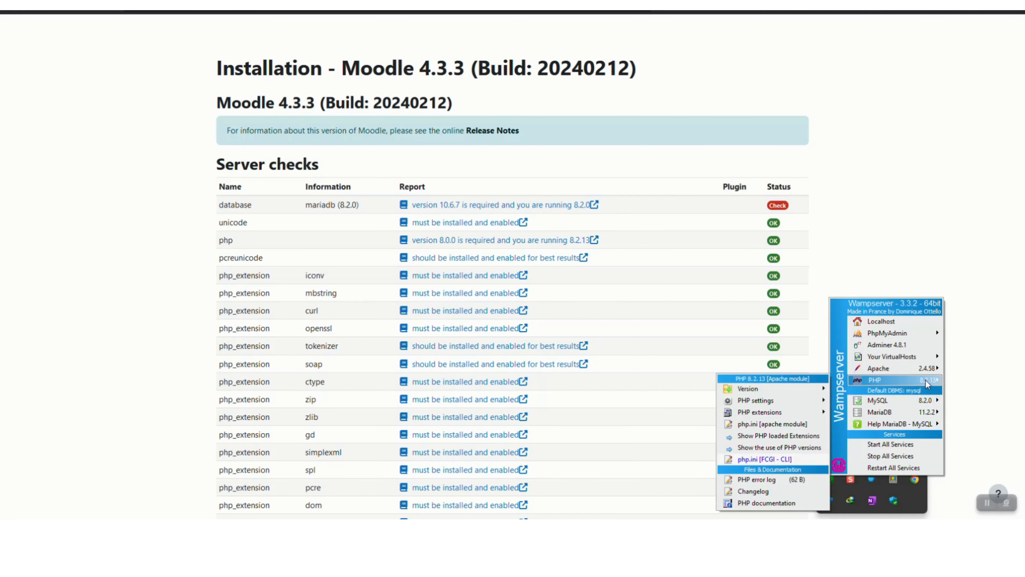
{"action": "mouse_move", "coordinate": [799, 389]}
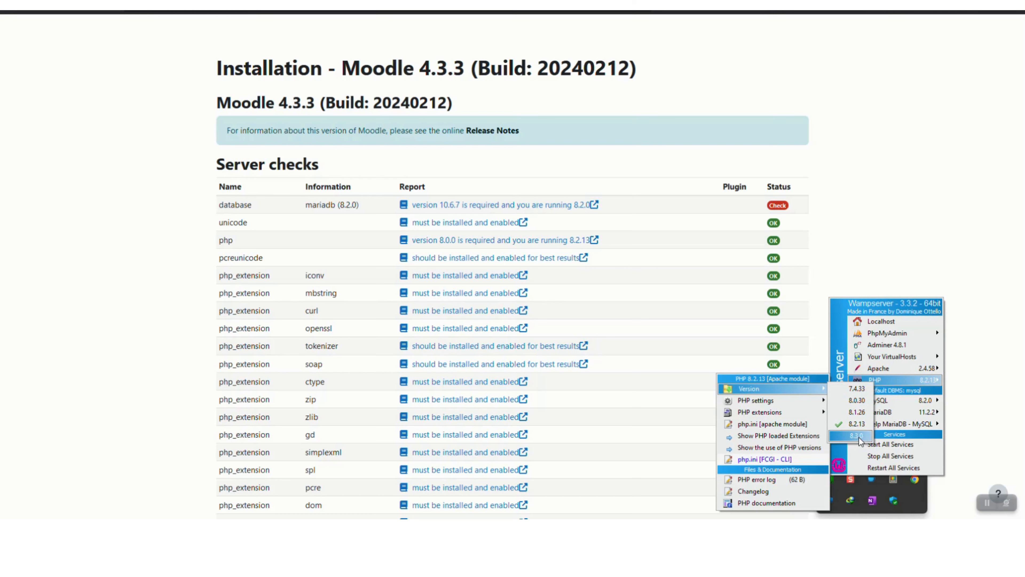
{"action": "mouse_move", "coordinate": [872, 338]}
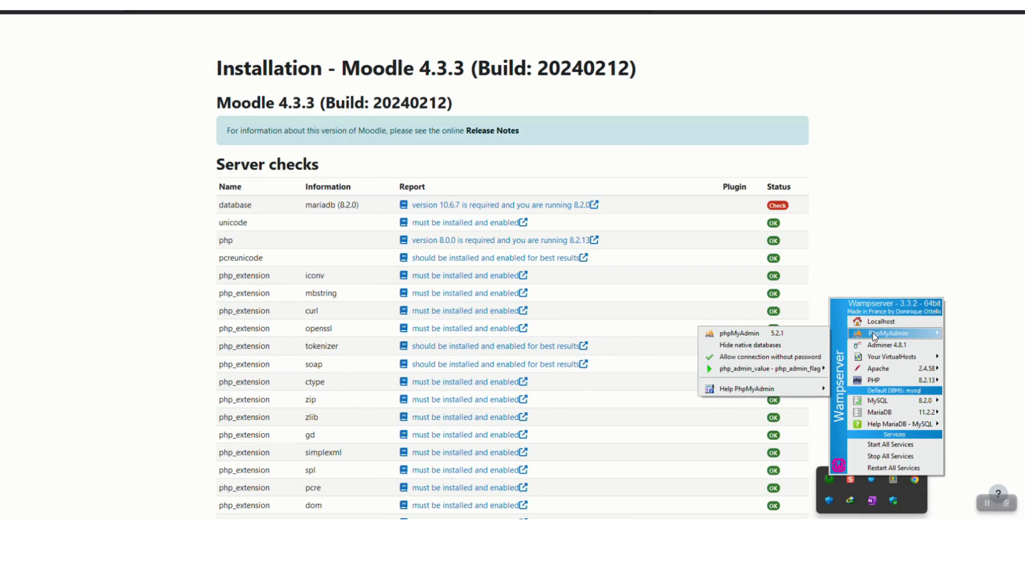
{"action": "mouse_move", "coordinate": [902, 414]}
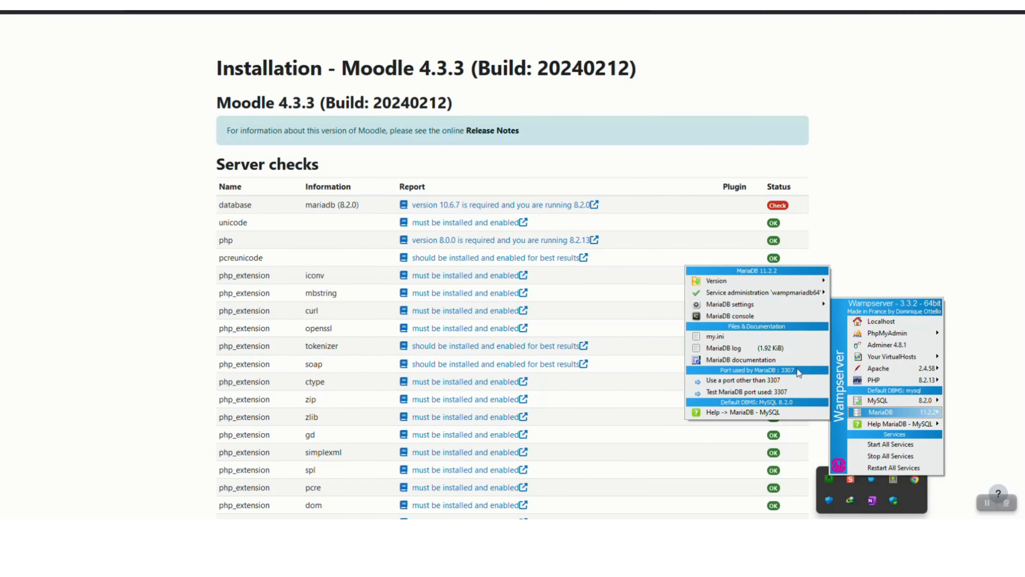
{"action": "mouse_move", "coordinate": [821, 282]}
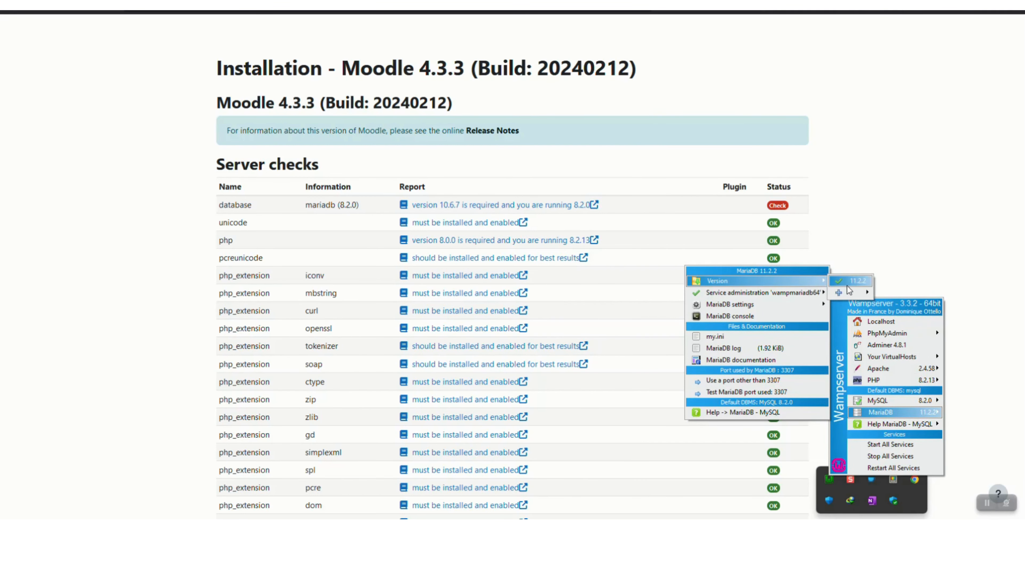
{"action": "mouse_move", "coordinate": [851, 294]}
{"action": "mouse_move", "coordinate": [811, 304]}
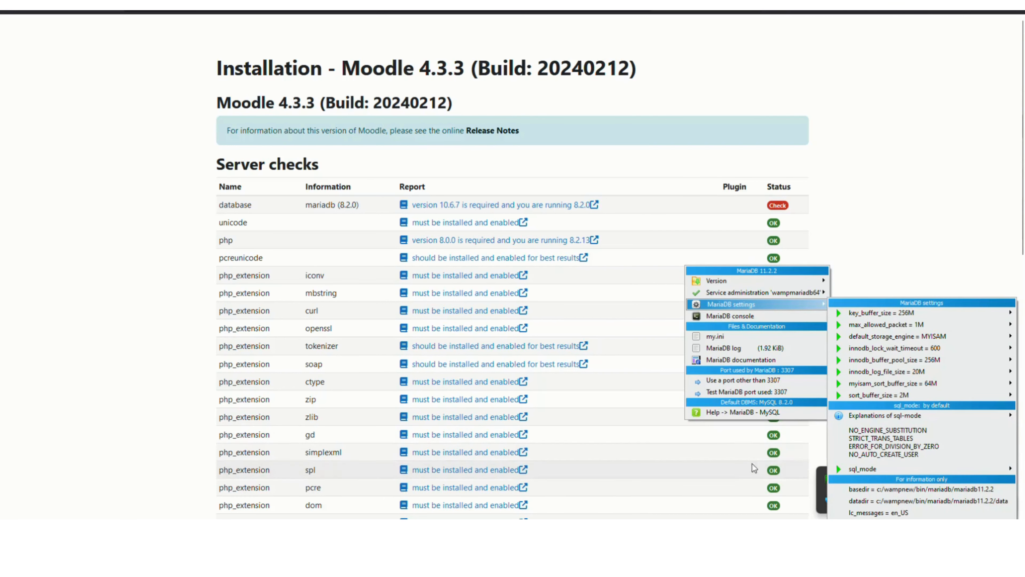
{"action": "left_click", "coordinate": [853, 524]}
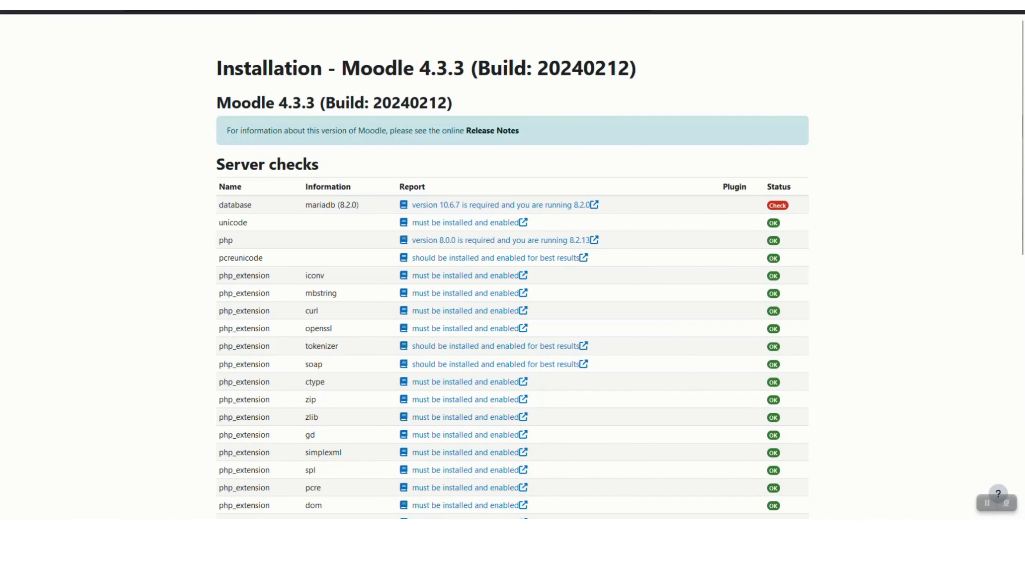
Examine the MySQL version options in Wampserver, the current default DBMS
{"action": "left_click", "coordinate": [872, 530]}
{"action": "left_click", "coordinate": [837, 478]}
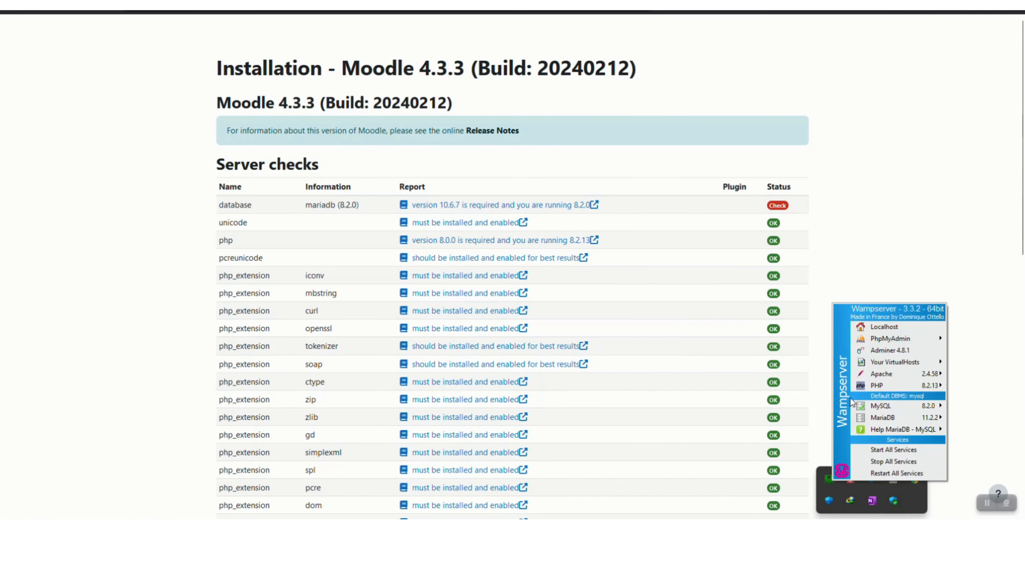
{"action": "mouse_move", "coordinate": [874, 365]}
{"action": "mouse_move", "coordinate": [884, 386]}
{"action": "mouse_move", "coordinate": [914, 346]}
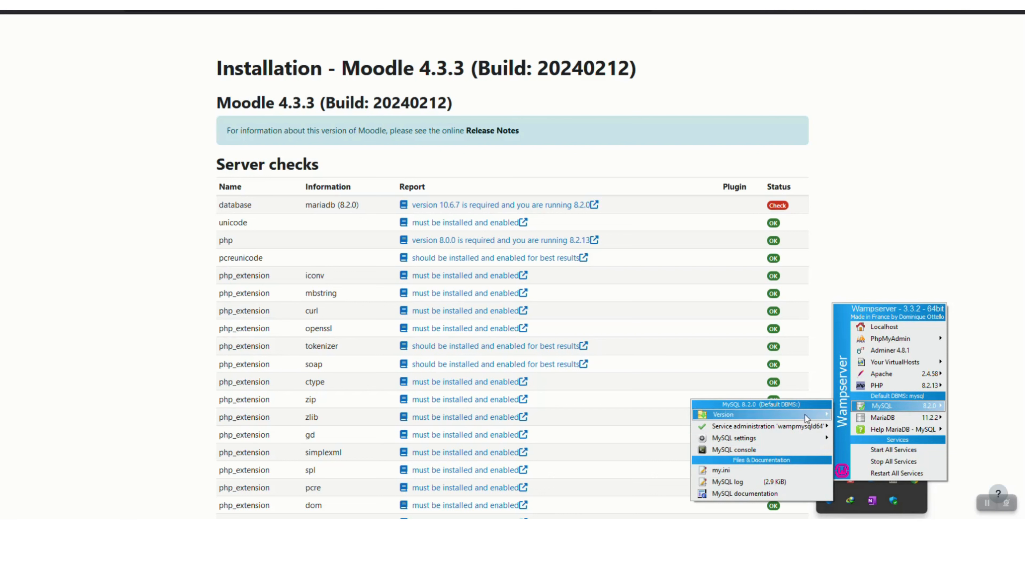
{"action": "mouse_move", "coordinate": [805, 414]}
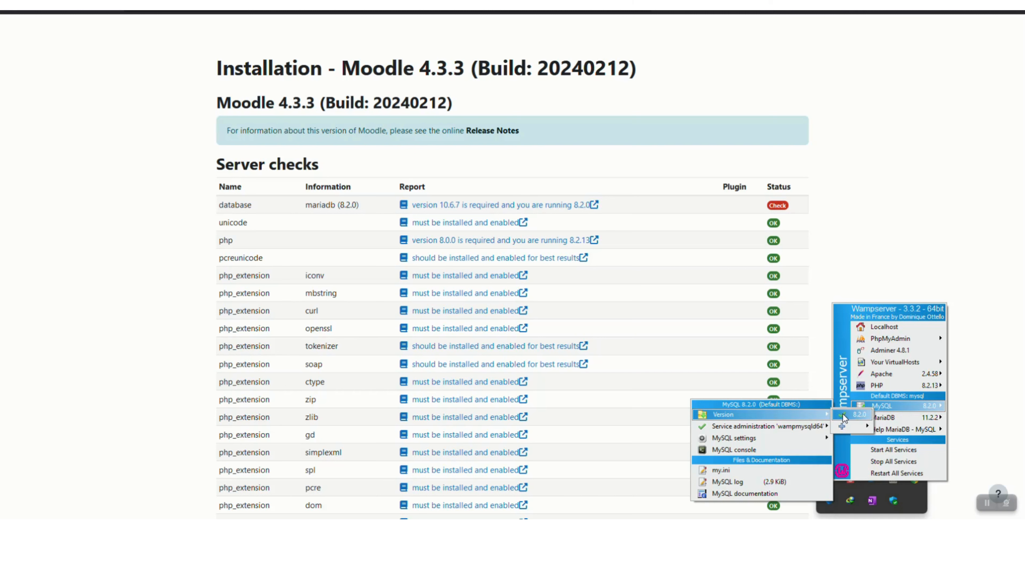
{"action": "mouse_move", "coordinate": [923, 429]}
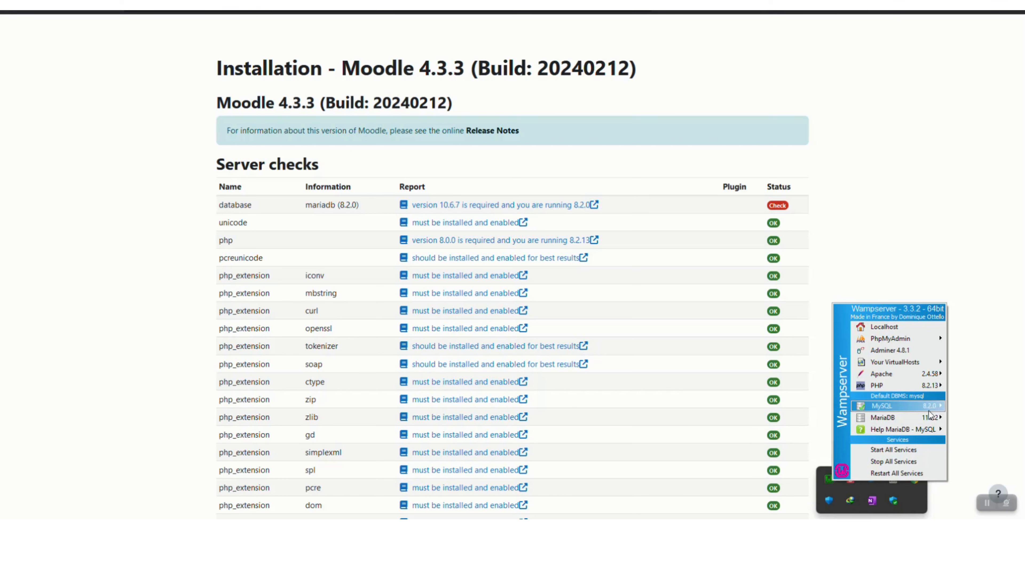
{"action": "mouse_move", "coordinate": [933, 408]}
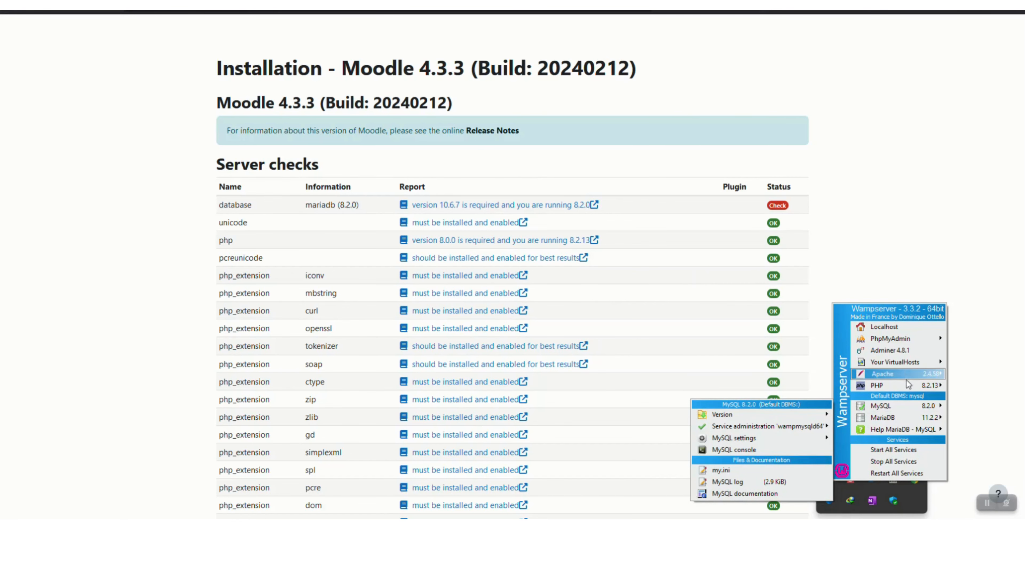
{"action": "left_click", "coordinate": [746, 504]}
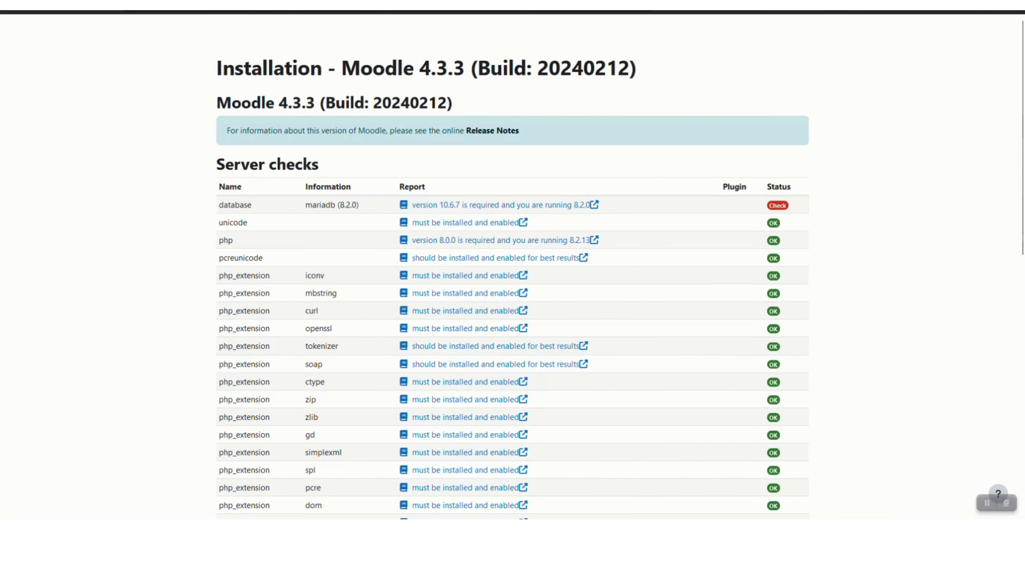
Turn off the Allow MySQL option in the Wamp settings
{"action": "left_click", "coordinate": [874, 524]}
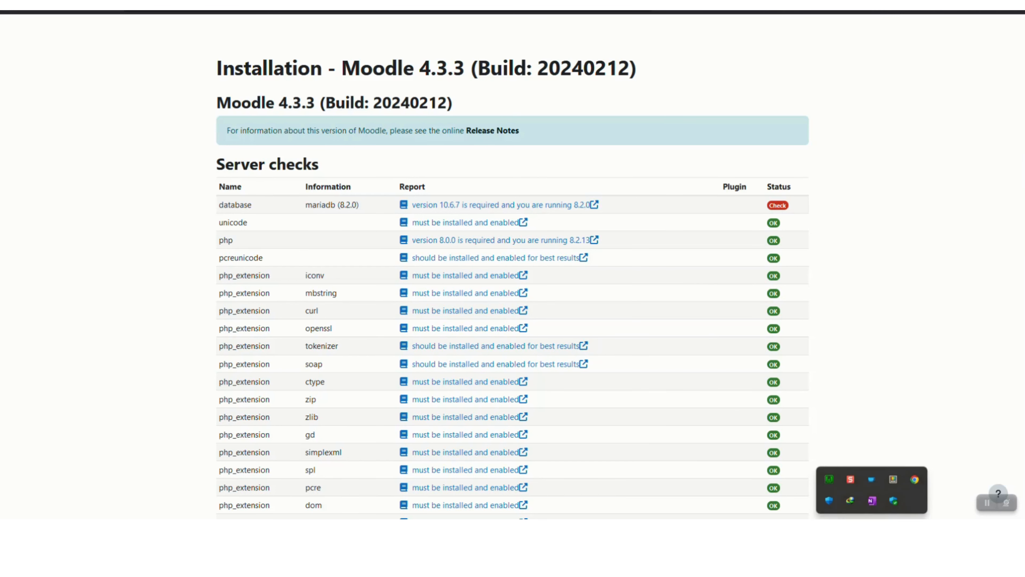
{"action": "right_click", "coordinate": [832, 478]}
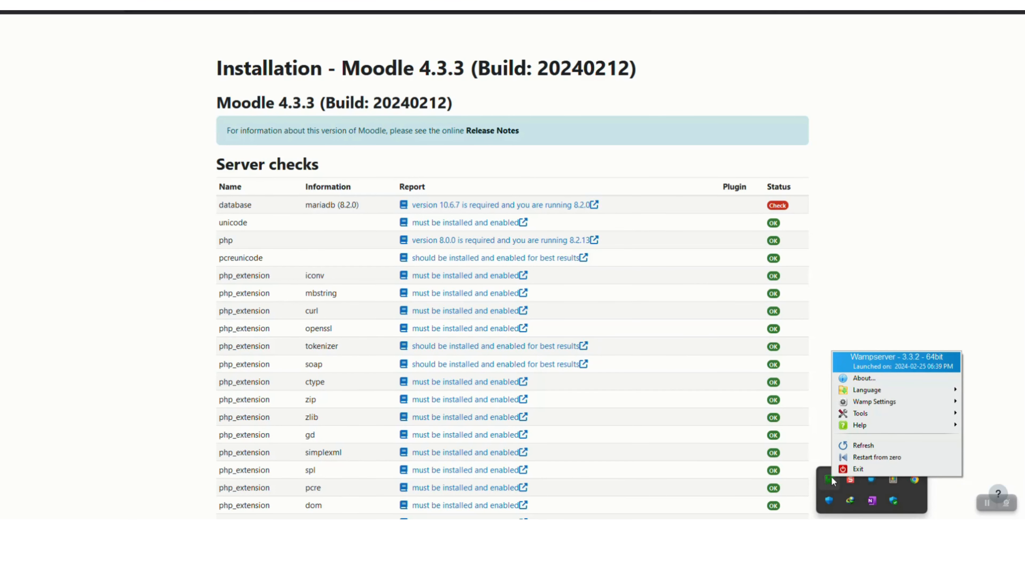
{"action": "mouse_move", "coordinate": [850, 404]}
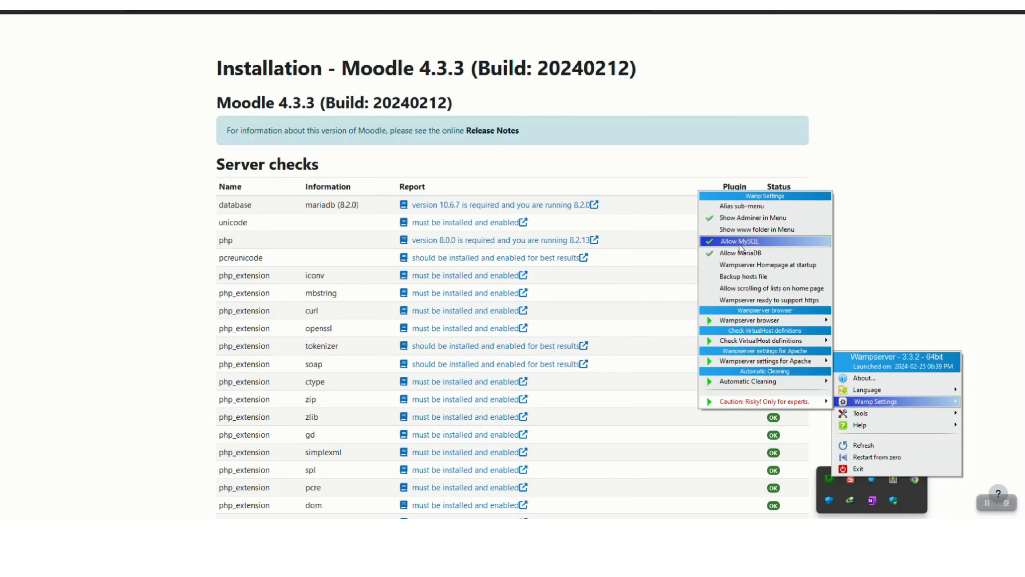
{"action": "left_click", "coordinate": [710, 241]}
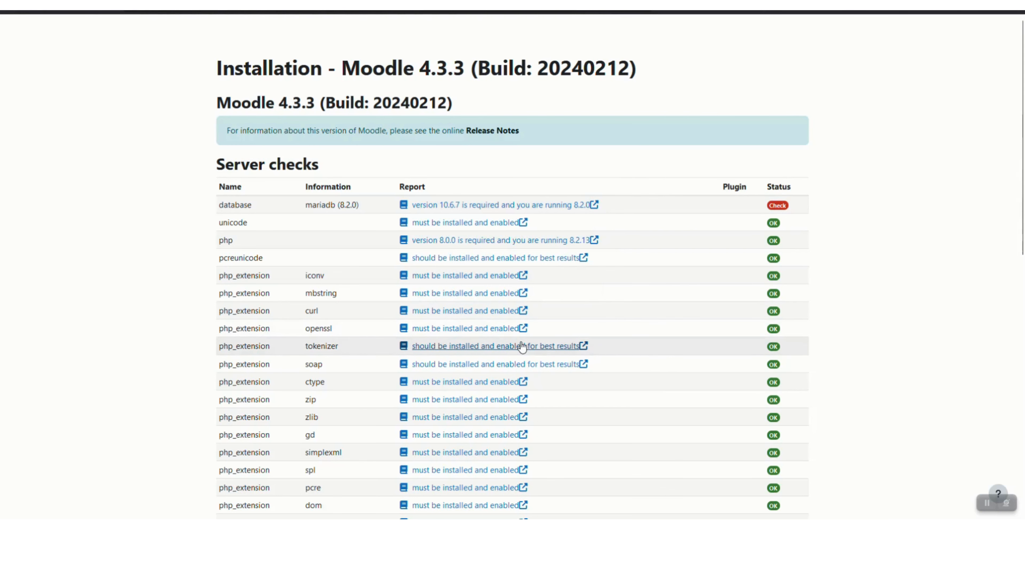
Check that Wampserver's services are running, reload the Moodle environment checks and read the reported error
{"action": "left_click", "coordinate": [871, 532]}
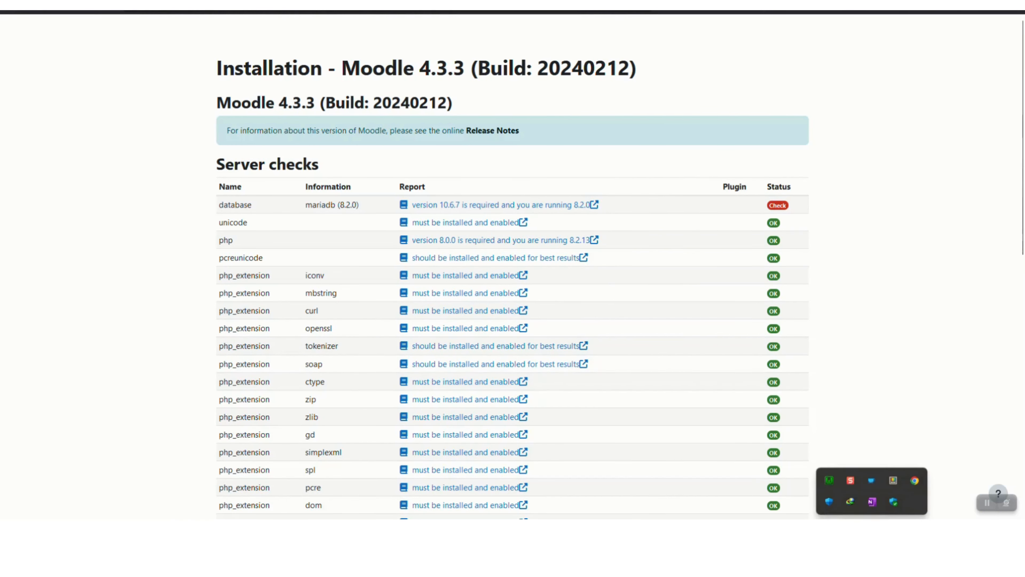
{"action": "scroll", "coordinate": [283, 377], "scroll_direction": "down", "scroll_amount": 10}
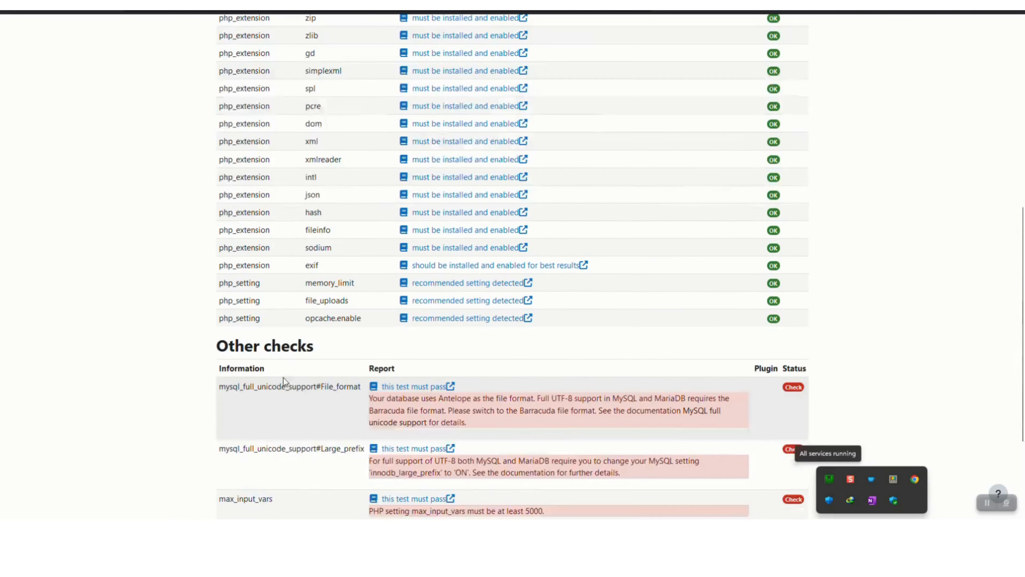
{"action": "left_click", "coordinate": [503, 487]}
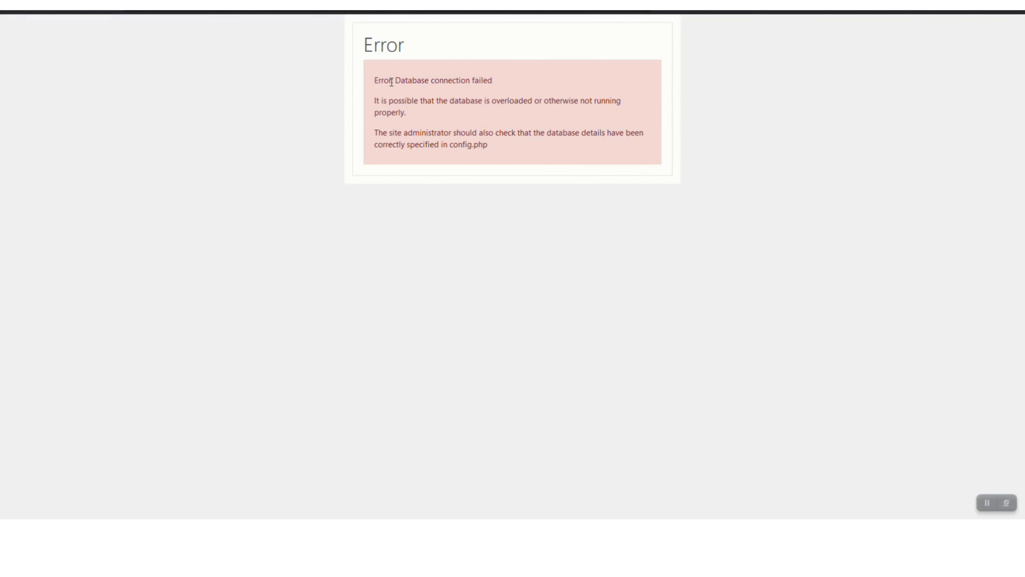
{"action": "left_click_drag", "start_coordinate": [391, 82], "coordinate": [497, 83]}
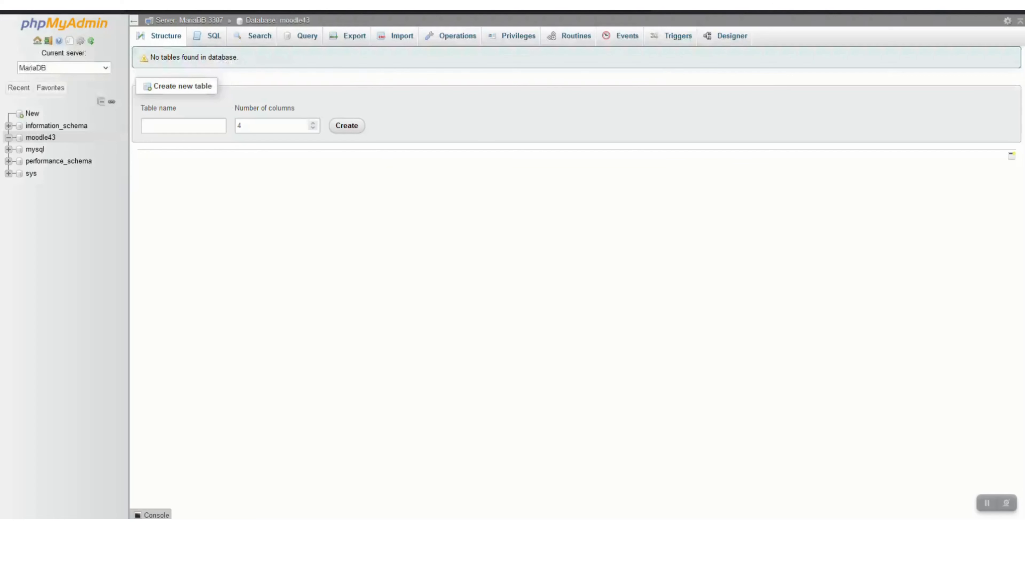
Log out of phpMyAdmin and log back in as root with the password left blank
{"action": "left_click", "coordinate": [39, 42]}
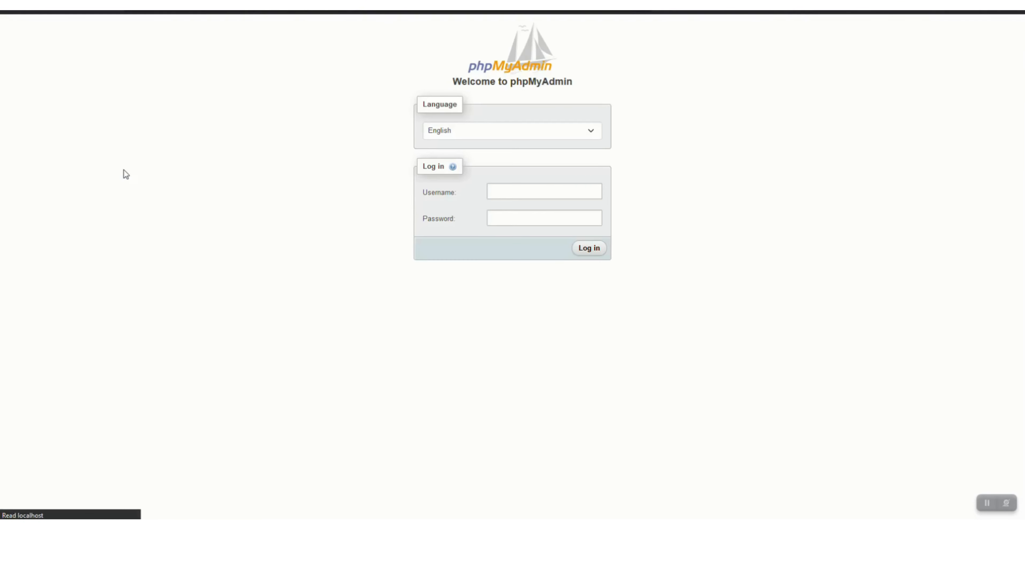
{"action": "left_click", "coordinate": [516, 195]}
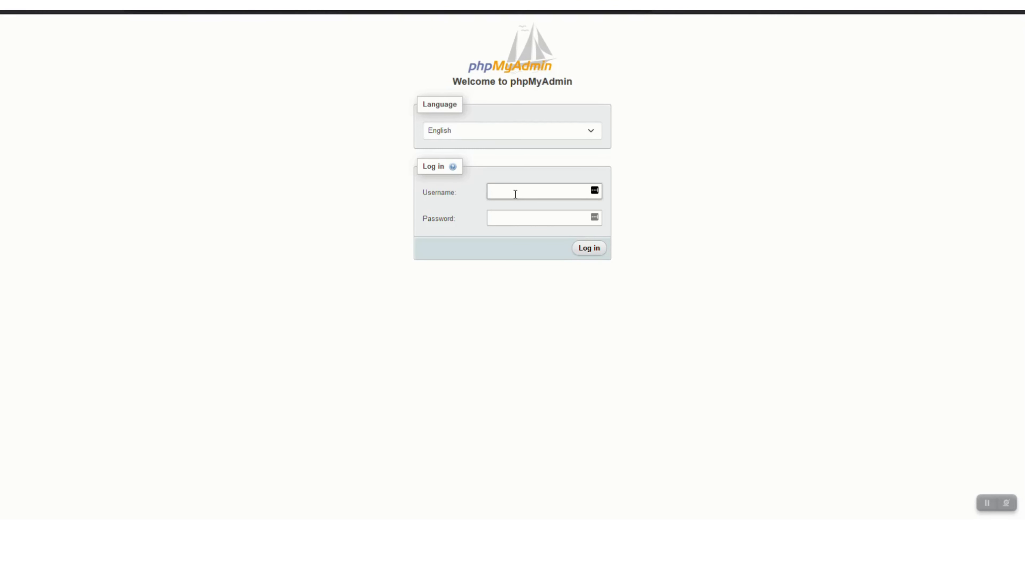
{"action": "type", "text": "root"}
{"action": "left_click", "coordinate": [554, 225]}
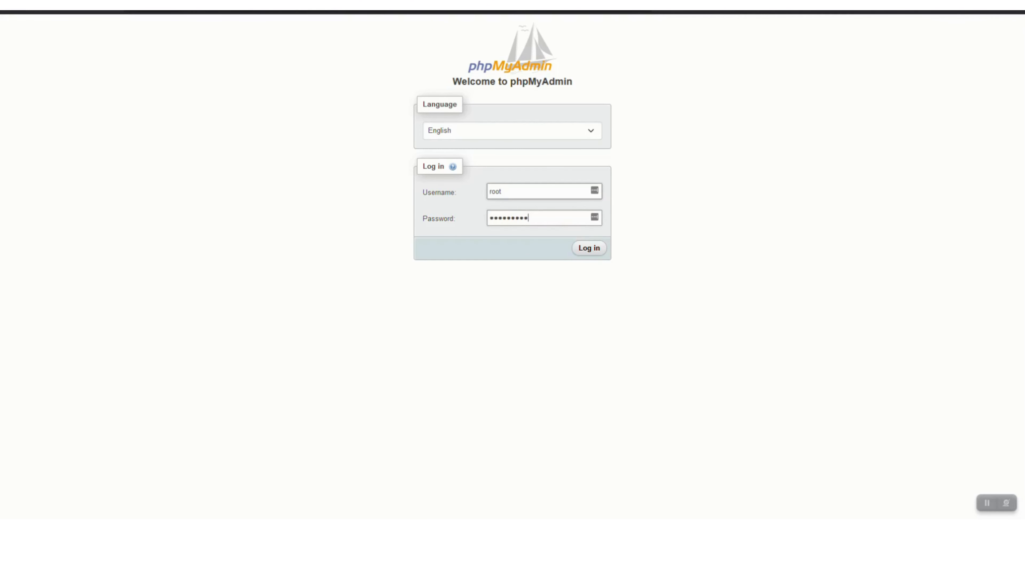
{"action": "double_click", "coordinate": [554, 225]}
{"action": "key", "text": "BackSpace"}
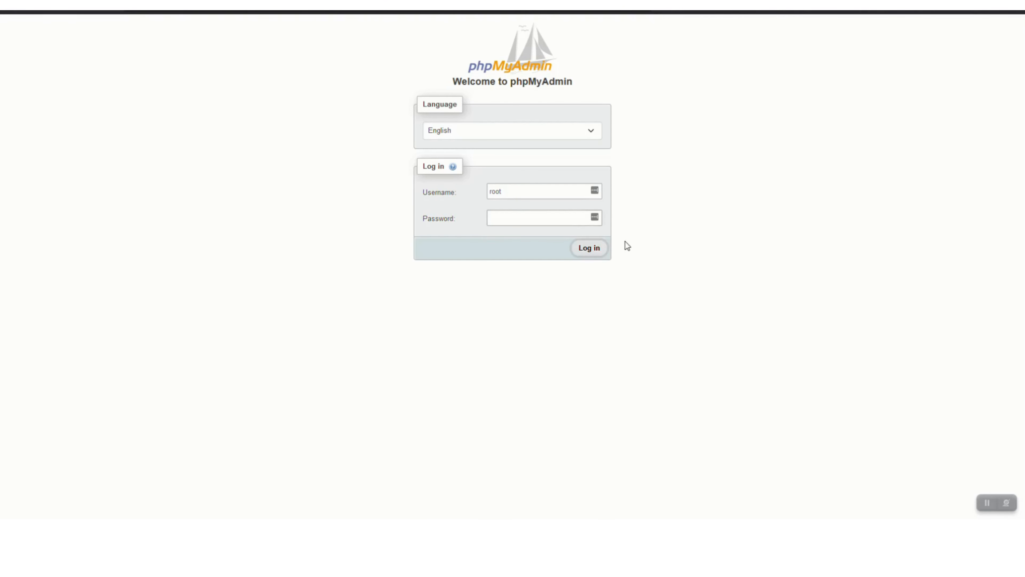
{"action": "left_click", "coordinate": [588, 251]}
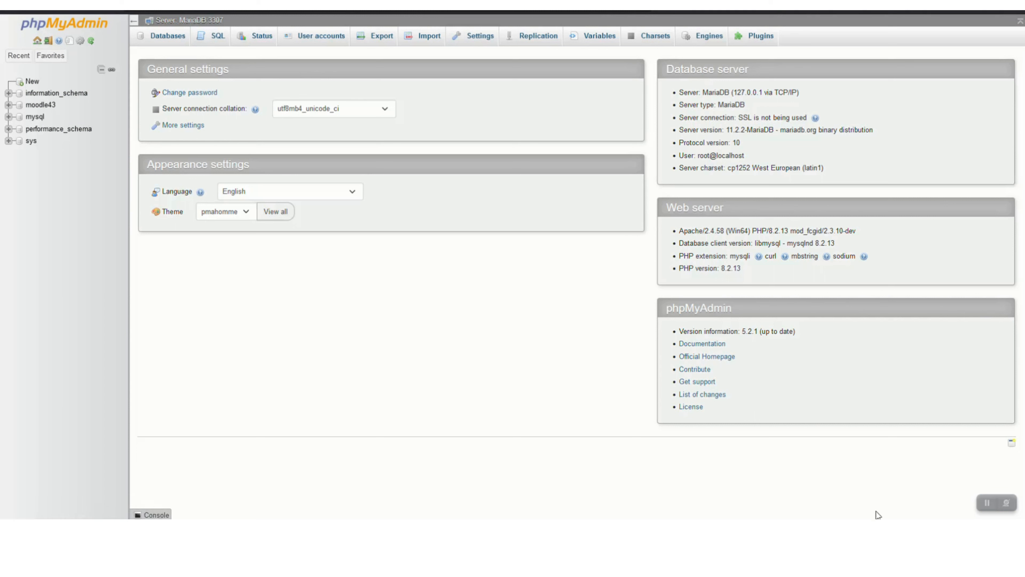
Test which program uses port 3306 through Wampserver's MariaDB options, close the result and return to the Moodle error page
{"action": "left_click", "coordinate": [870, 530]}
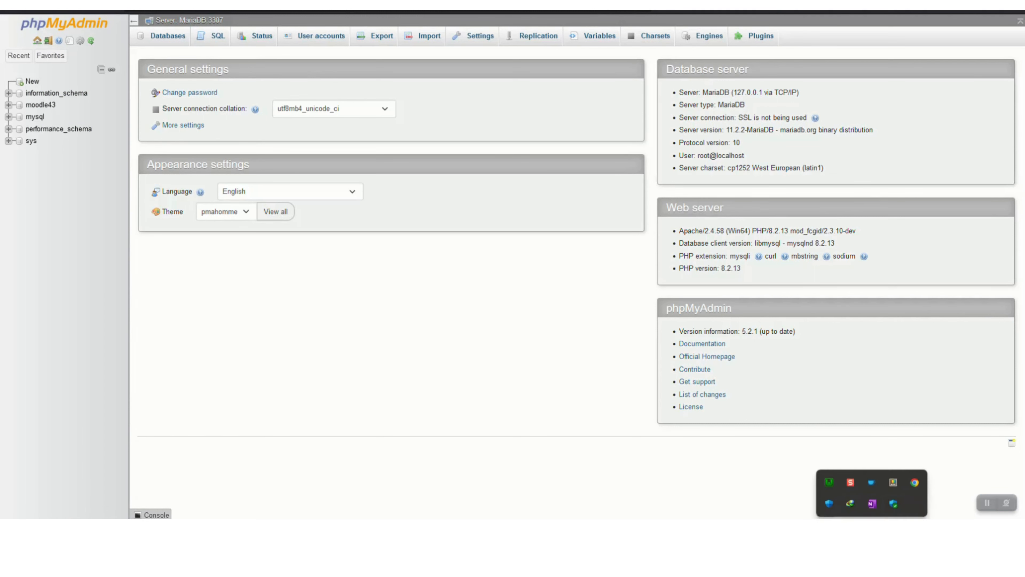
{"action": "left_click", "coordinate": [831, 479]}
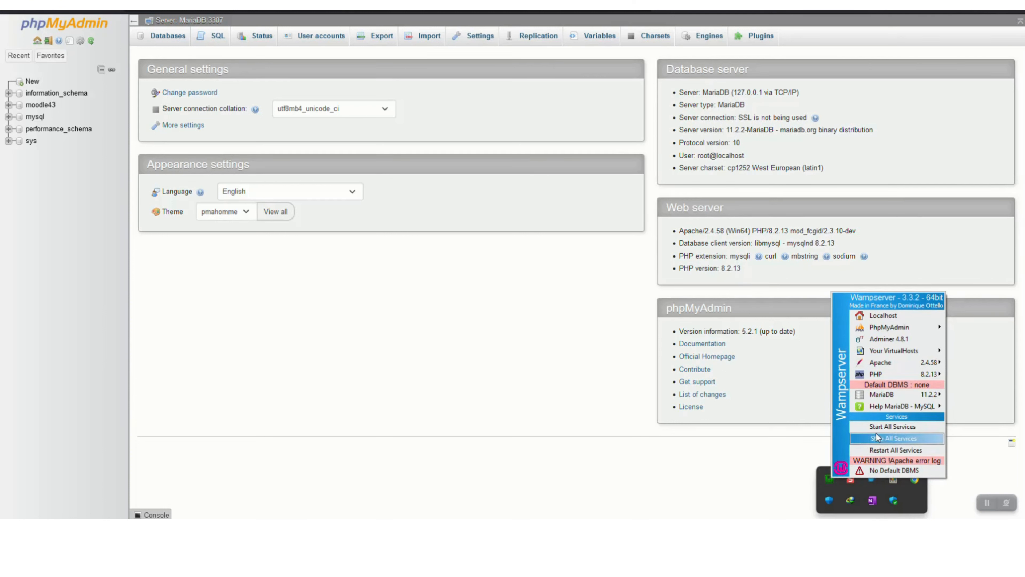
{"action": "mouse_move", "coordinate": [874, 398]}
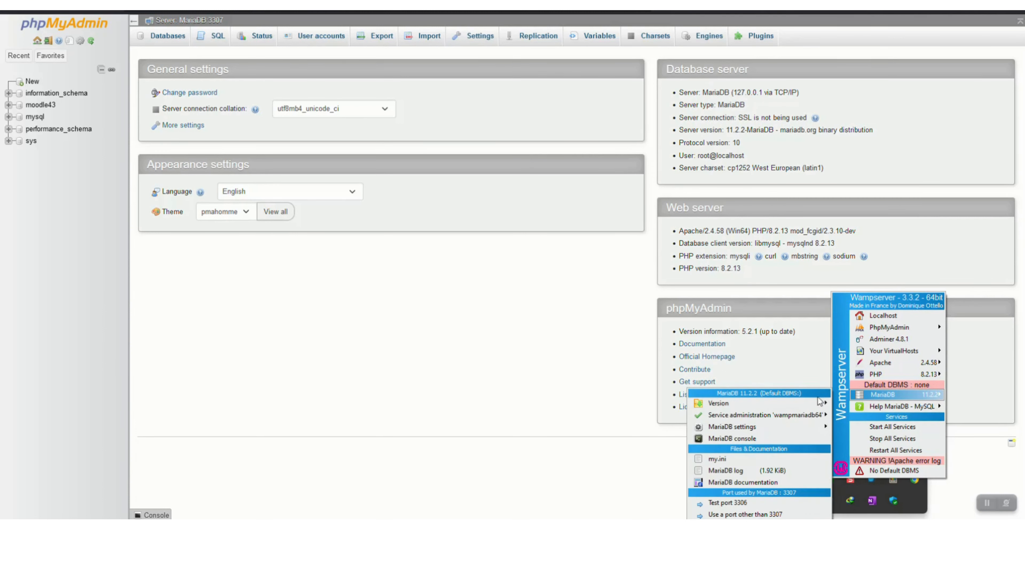
{"action": "left_click", "coordinate": [731, 501]}
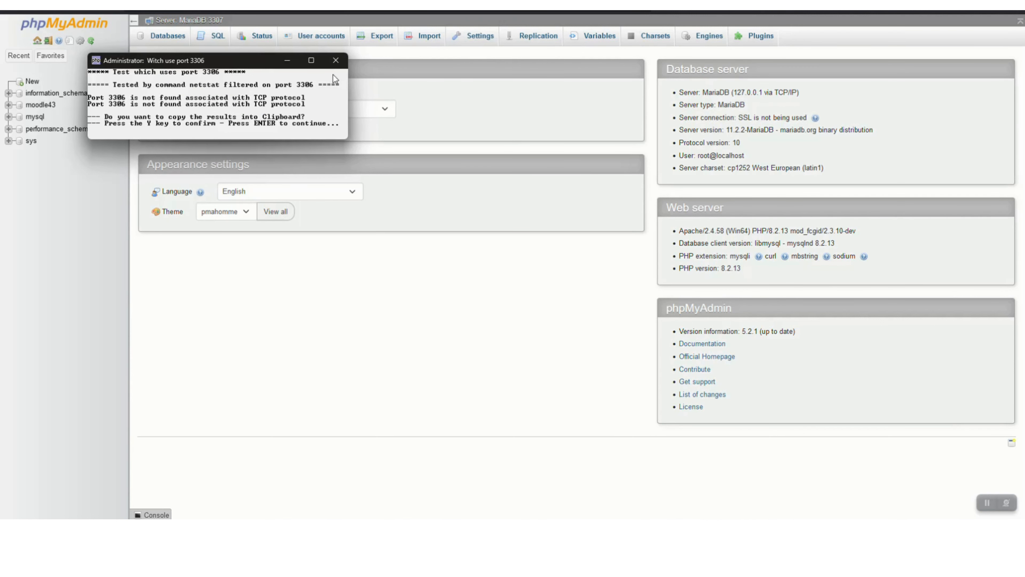
{"action": "left_click", "coordinate": [341, 63]}
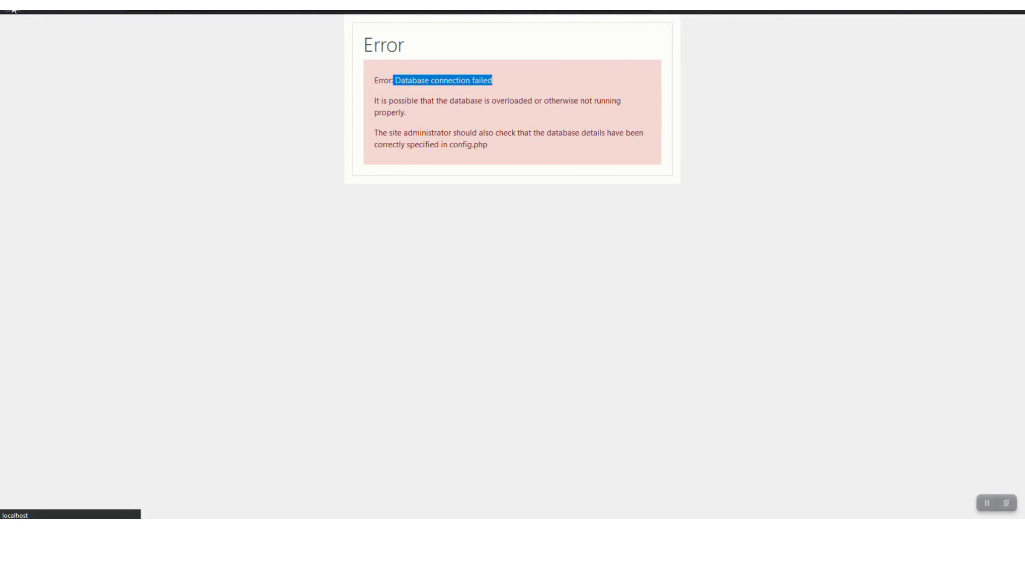
{"action": "left_click", "coordinate": [414, 26]}
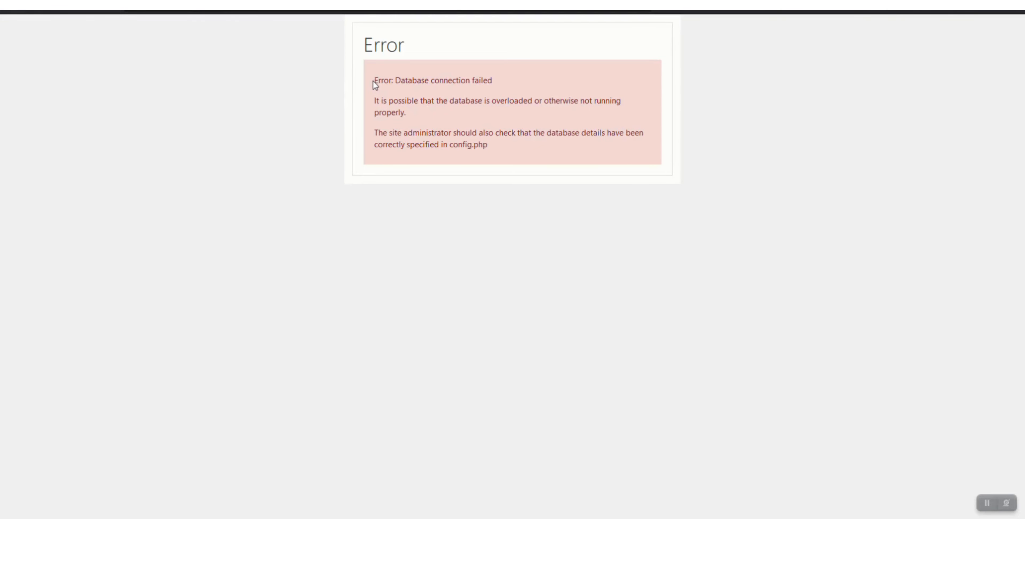
{"action": "left_click", "coordinate": [502, 531]}
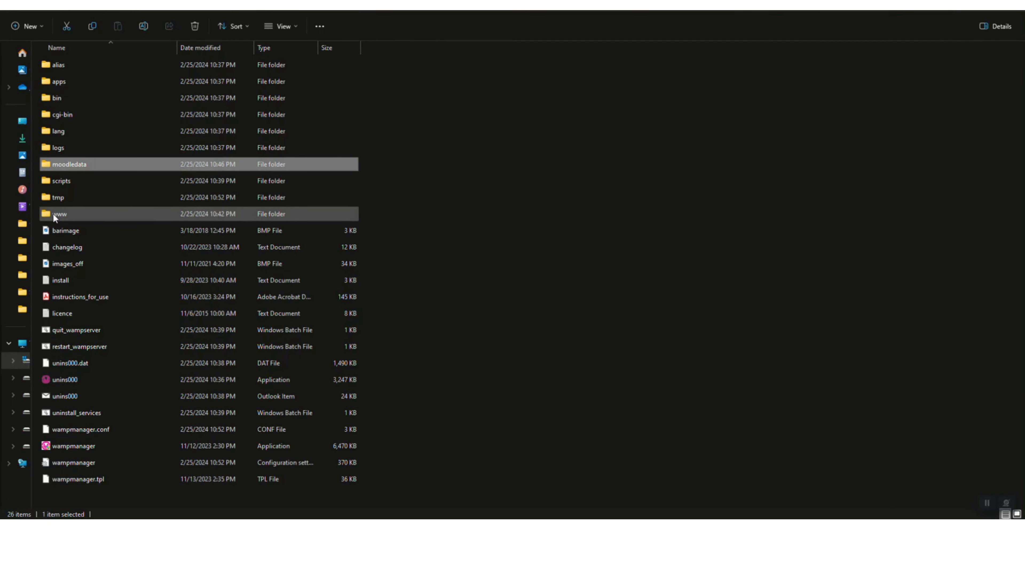
{"action": "double_click", "coordinate": [53, 214]}
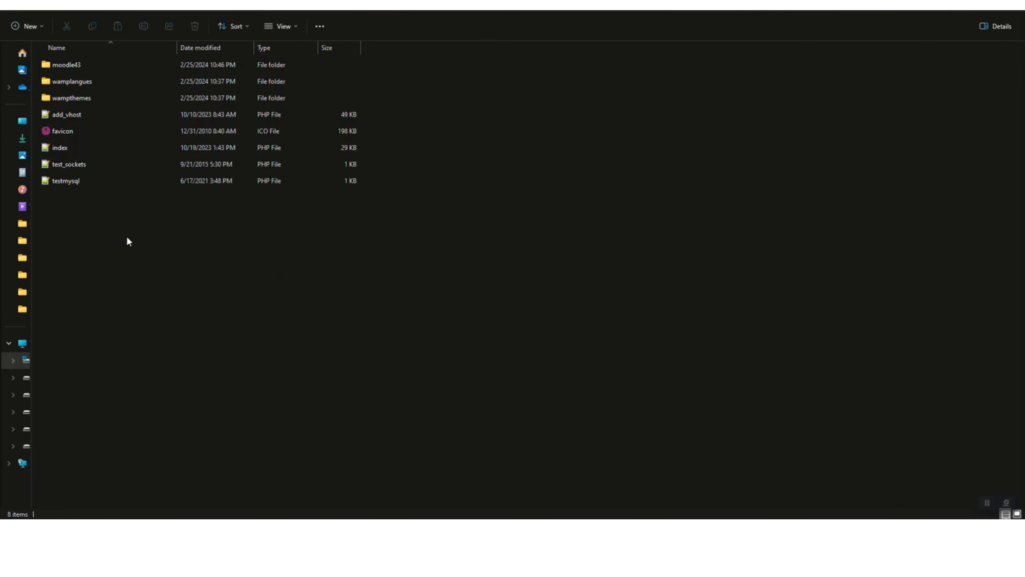
{"action": "double_click", "coordinate": [62, 66]}
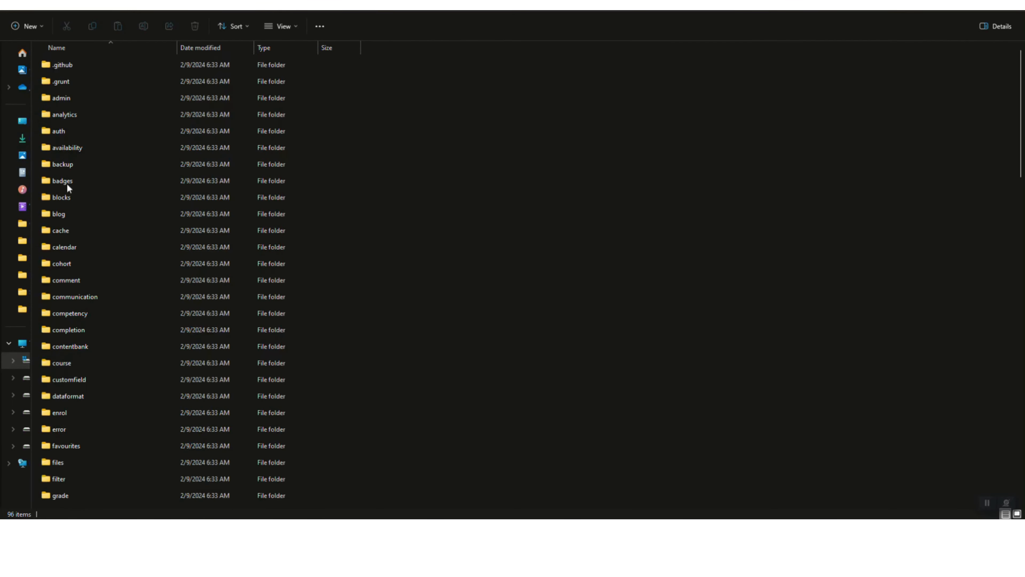
{"action": "scroll", "coordinate": [86, 428], "scroll_direction": "down", "scroll_amount": 17}
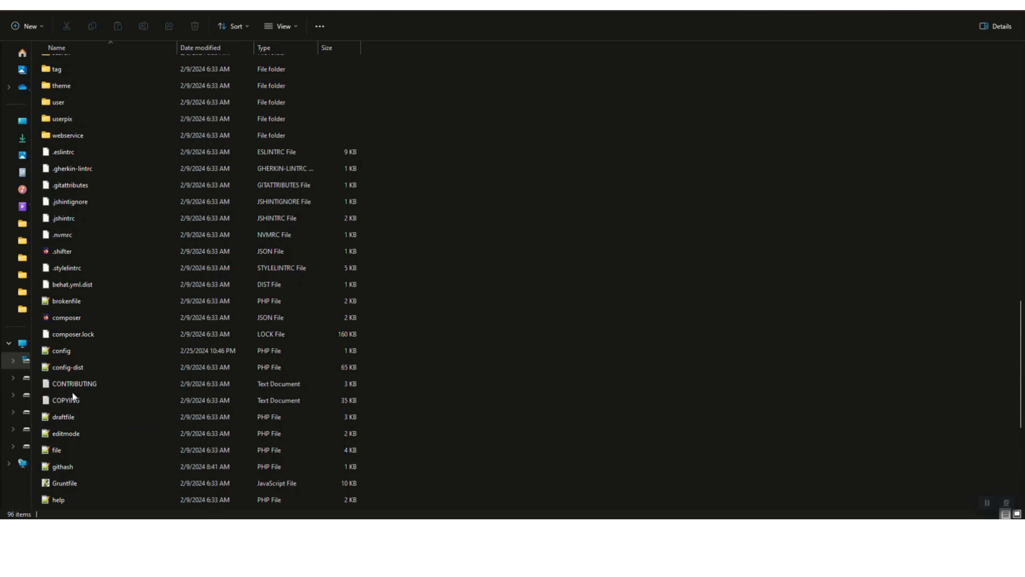
{"action": "left_click", "coordinate": [62, 352]}
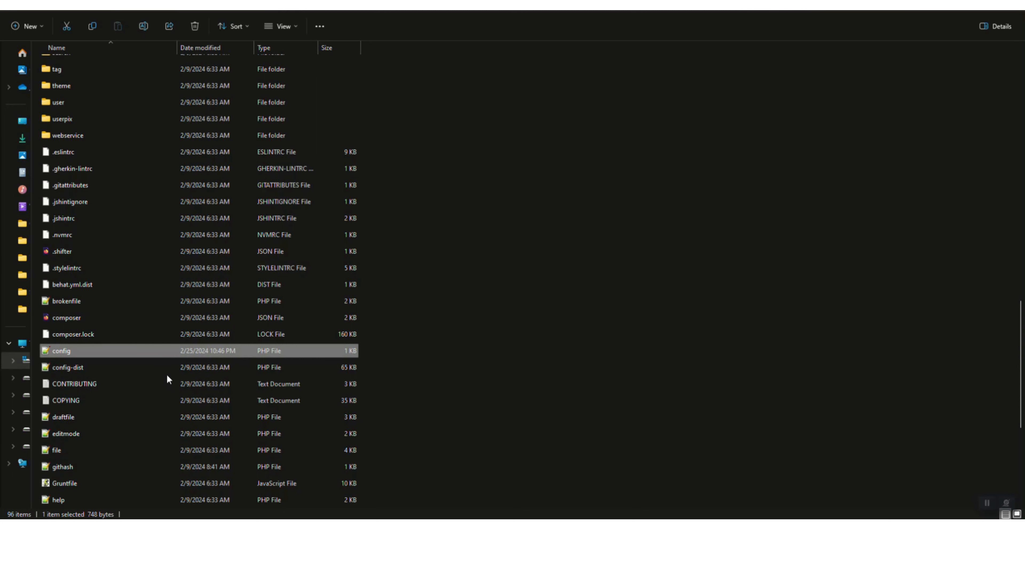
{"action": "key", "text": "shift+Delete"}
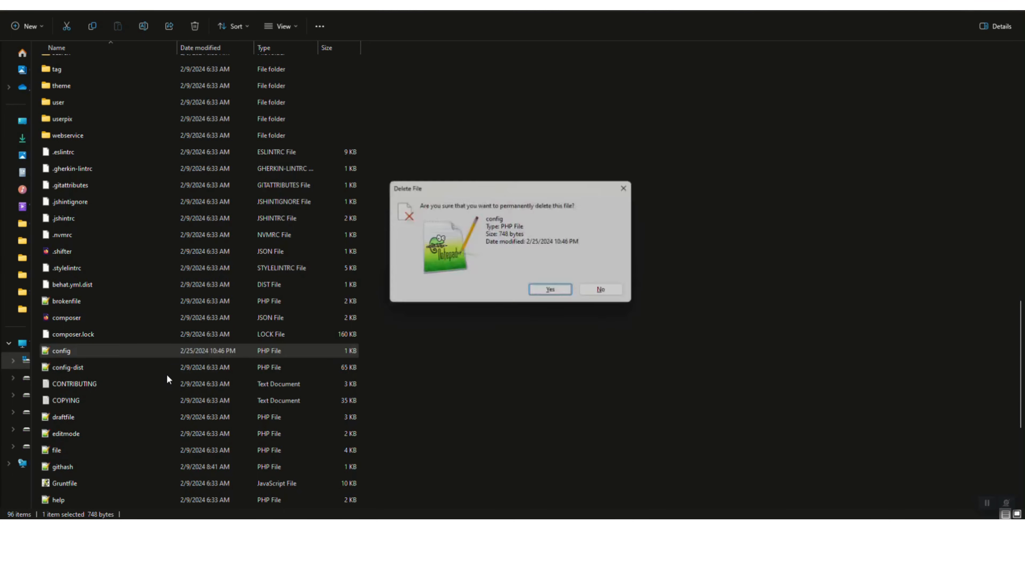
{"action": "key", "text": "Return"}
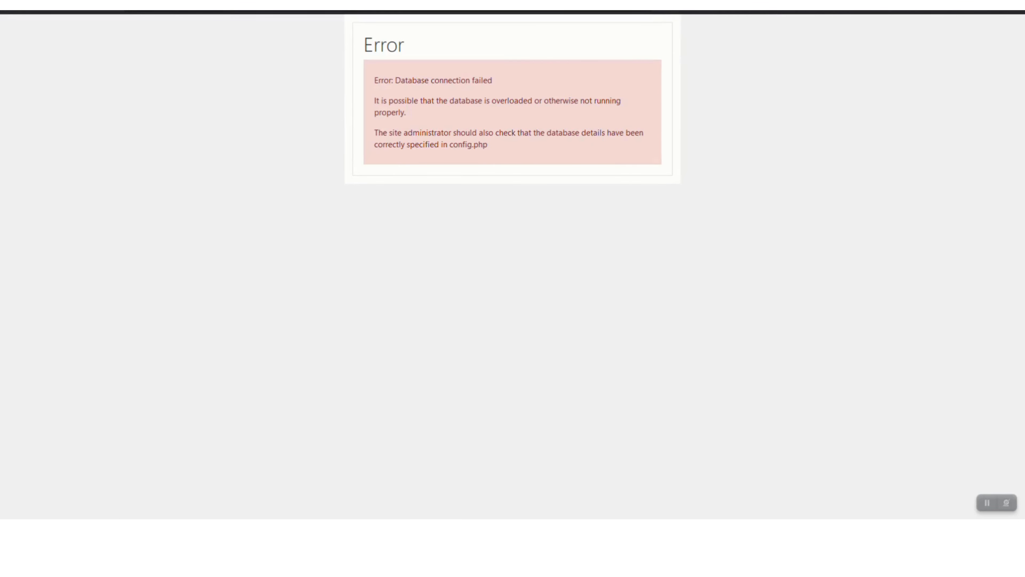
Restart the Moodle installation in the browser, check the moodle43 folder for the config file, and accept English (en) as the language
{"action": "key", "text": "ctrl+l"}
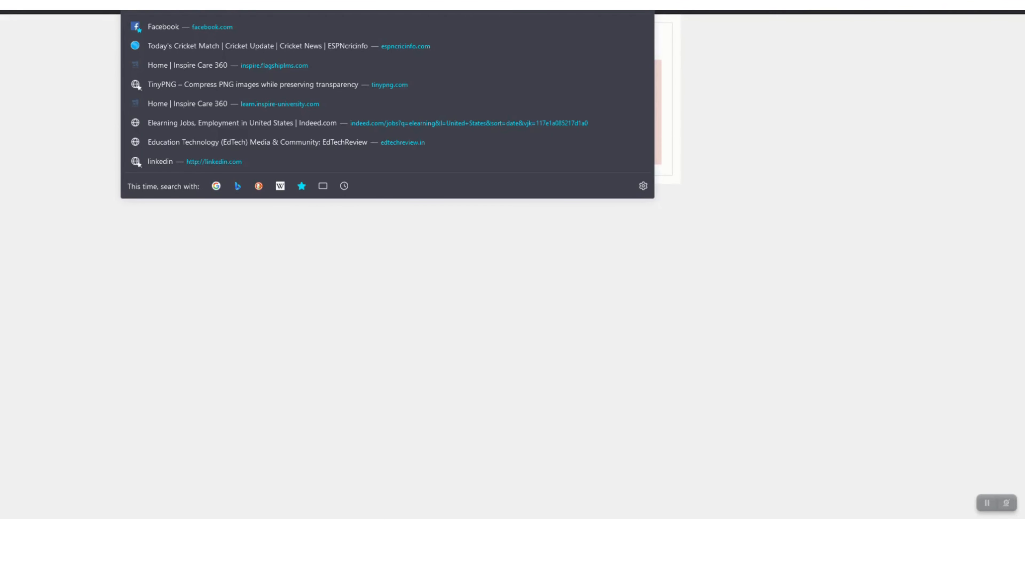
{"action": "key", "text": "Return"}
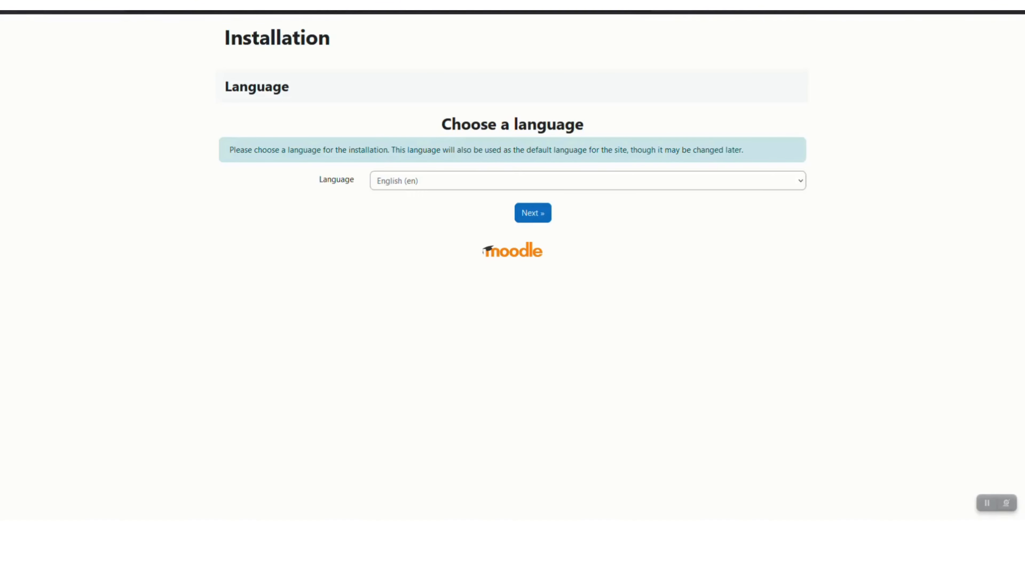
{"action": "key", "text": "alt+Tab"}
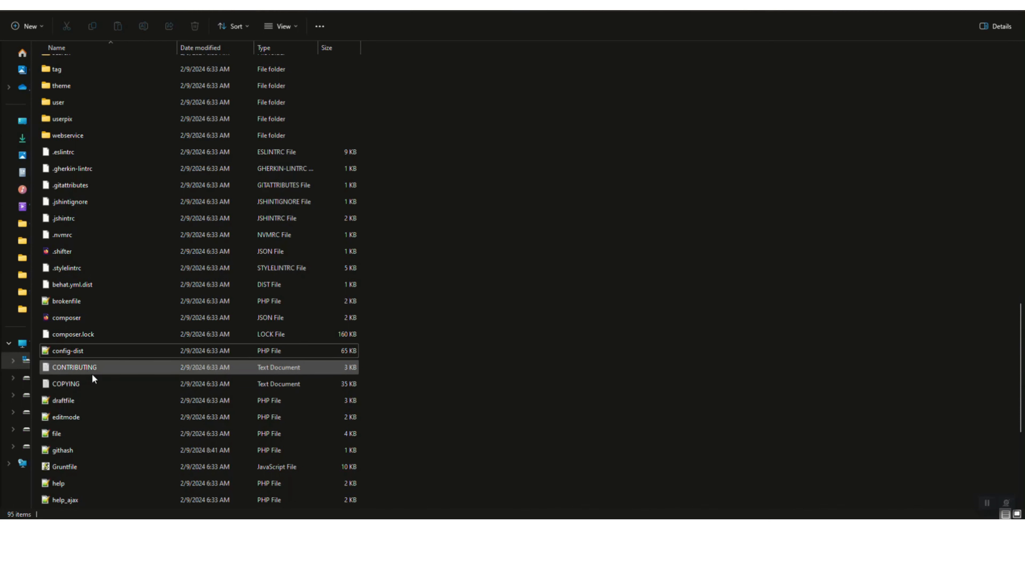
{"action": "key", "text": "alt+Tab"}
{"action": "key", "text": "alt+Tab"}
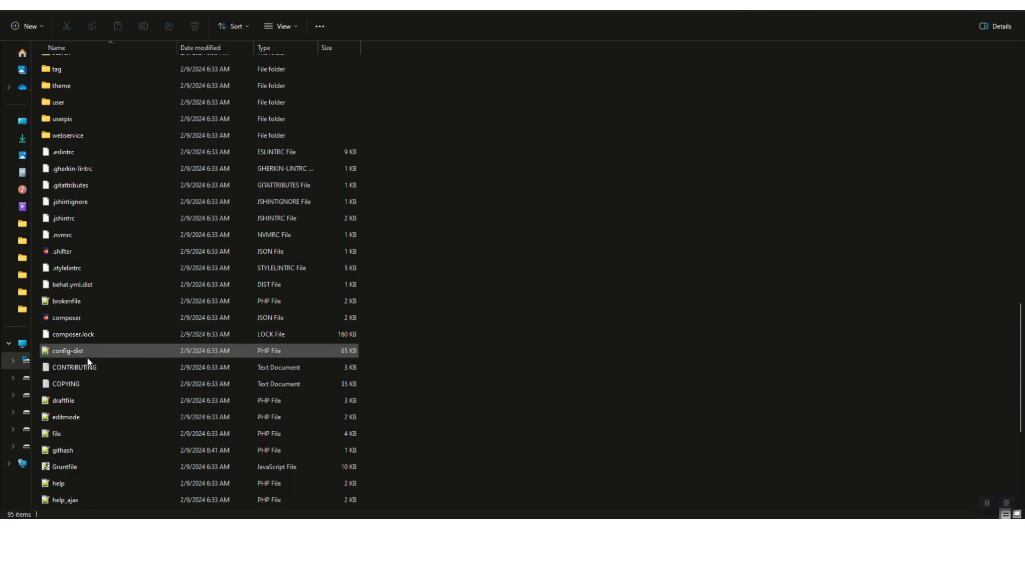
{"action": "key", "text": "alt+Tab"}
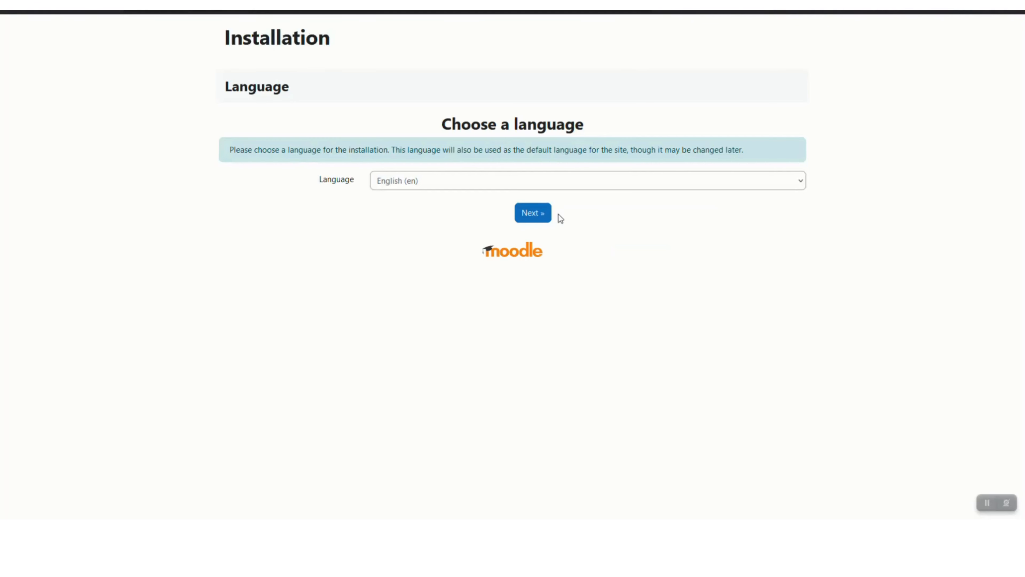
{"action": "left_click", "coordinate": [530, 218]}
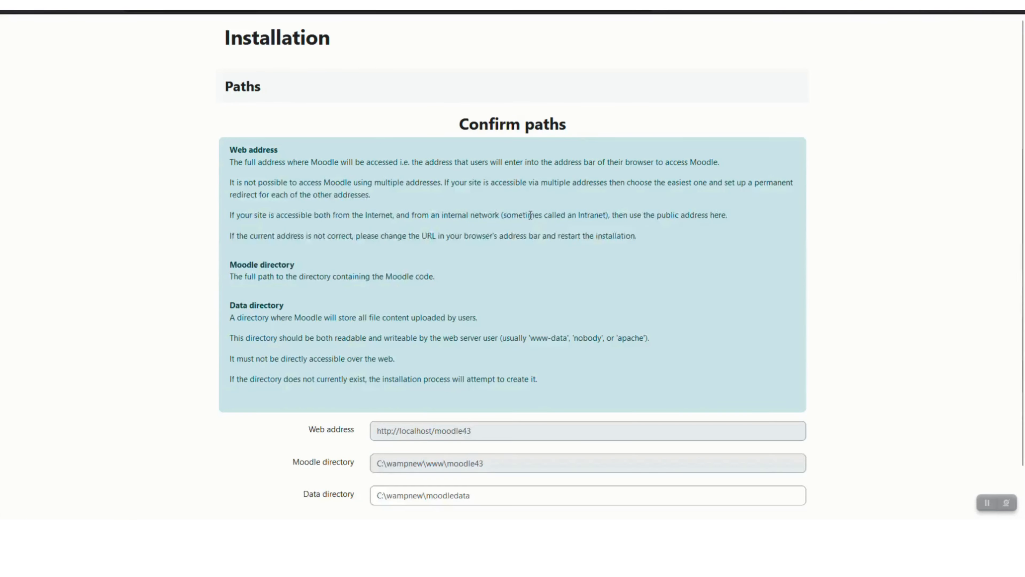
Confirm the installation paths and choose MariaDB (native/mariadb) as the database driver
{"action": "scroll", "coordinate": [481, 314], "scroll_direction": "down", "scroll_amount": 3}
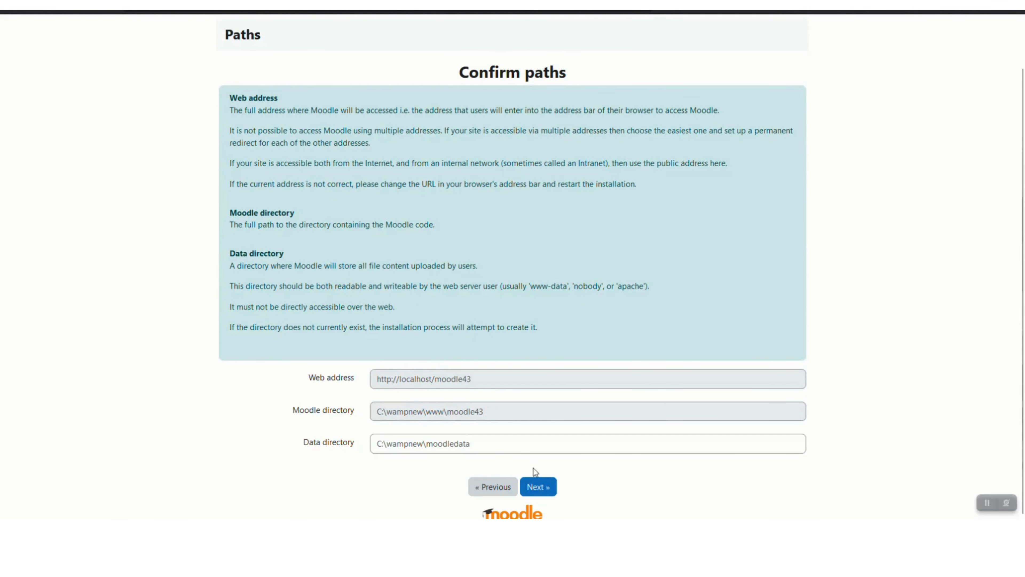
{"action": "left_click", "coordinate": [535, 486]}
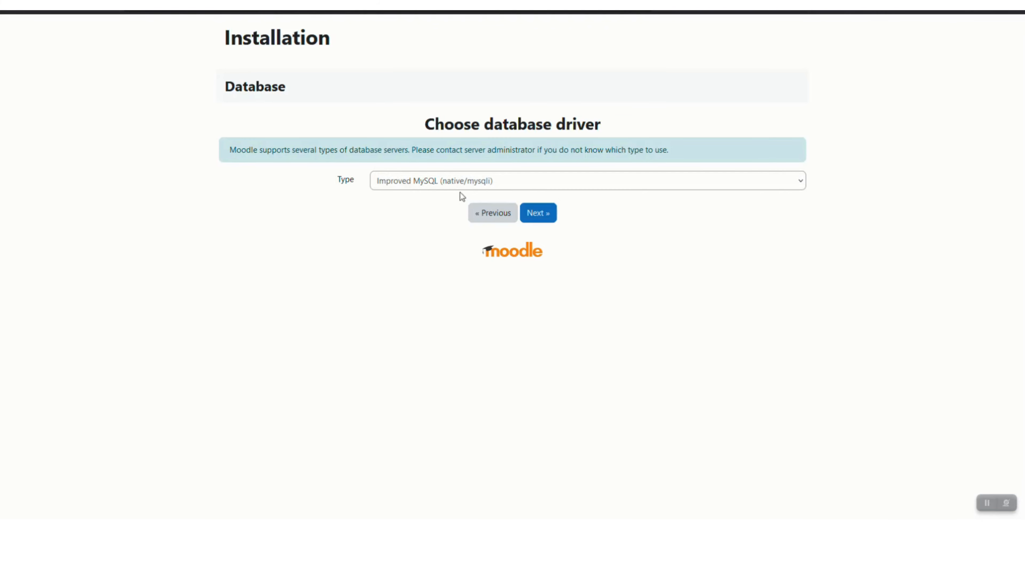
{"action": "left_click", "coordinate": [422, 180]}
{"action": "left_click", "coordinate": [395, 232]}
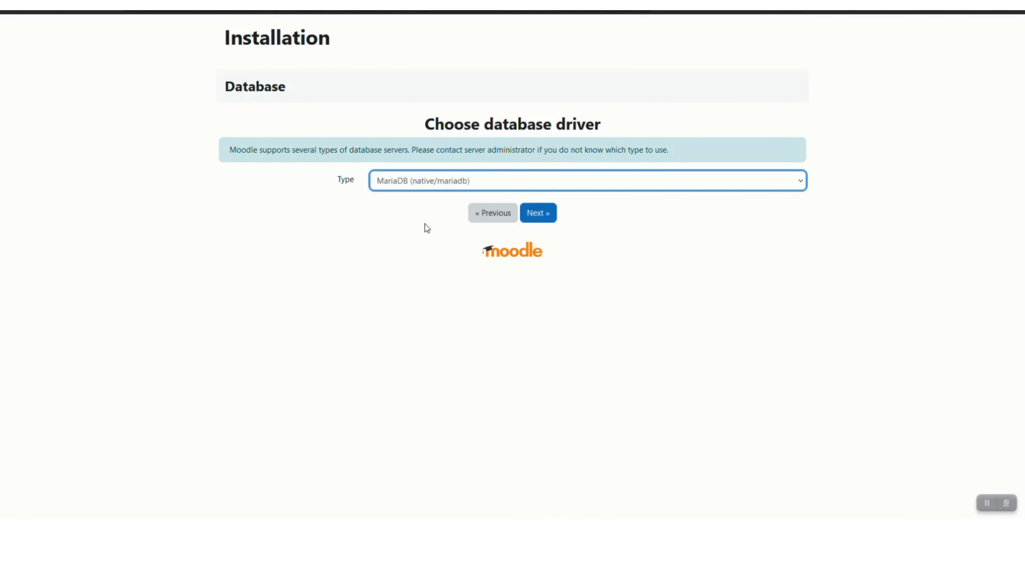
{"action": "left_click", "coordinate": [534, 216]}
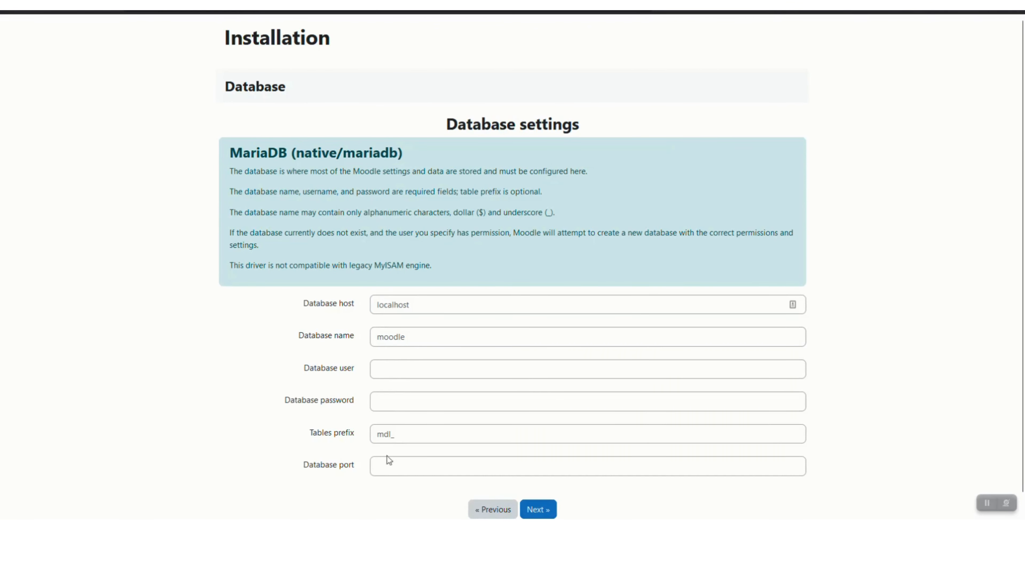
Set the database port to 3307 and the database name to moodle43
{"action": "left_click", "coordinate": [387, 464]}
{"action": "key", "text": "Down"}
{"action": "key", "text": "Down"}
{"action": "key", "text": "Return"}
{"action": "key", "text": "Tab"}
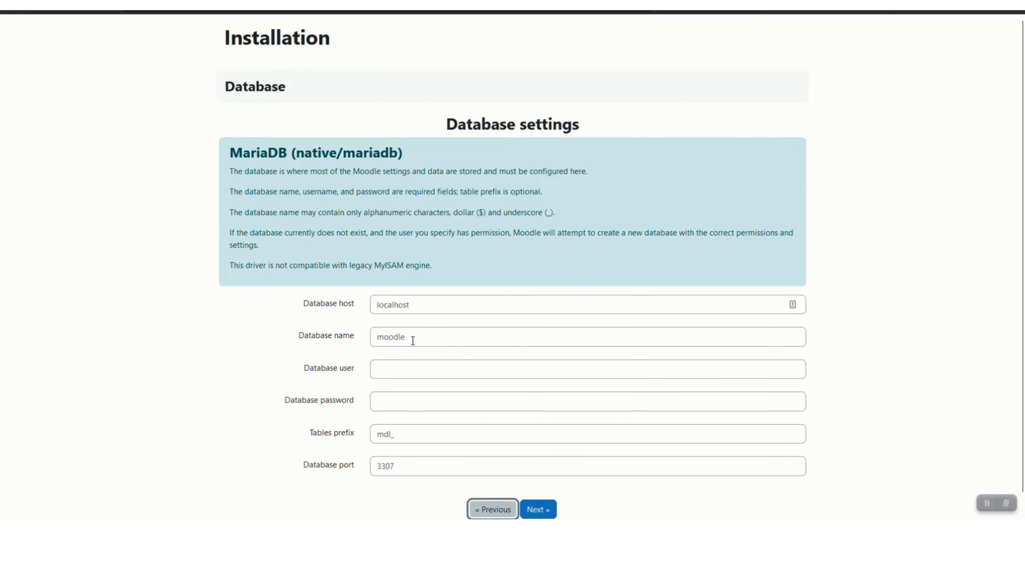
{"action": "left_click", "coordinate": [419, 332]}
{"action": "type", "text": "43"}
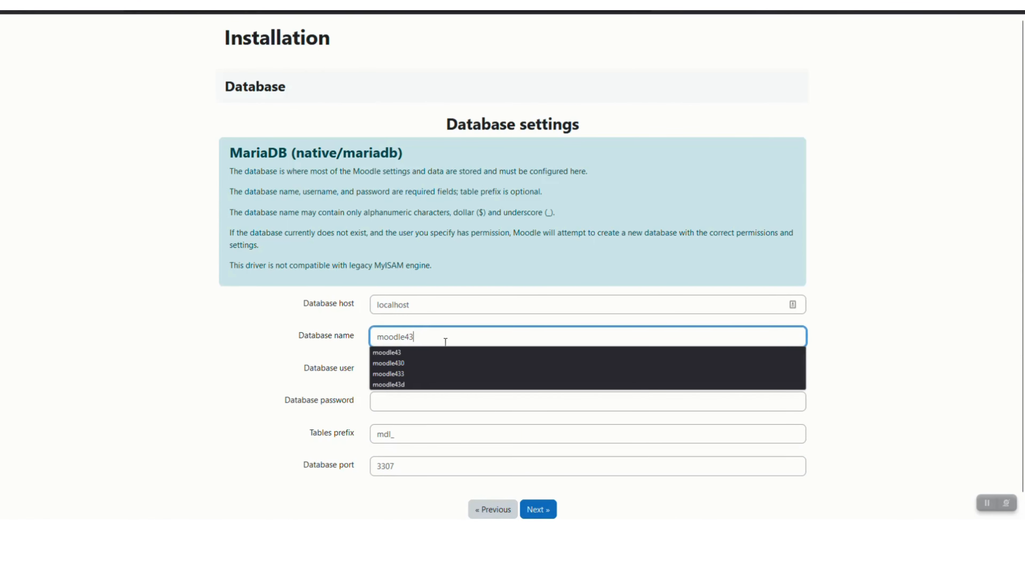
{"action": "key", "text": "Escape"}
Set the database user to root, leave the database password blank and submit the database settings
{"action": "left_click", "coordinate": [380, 370]}
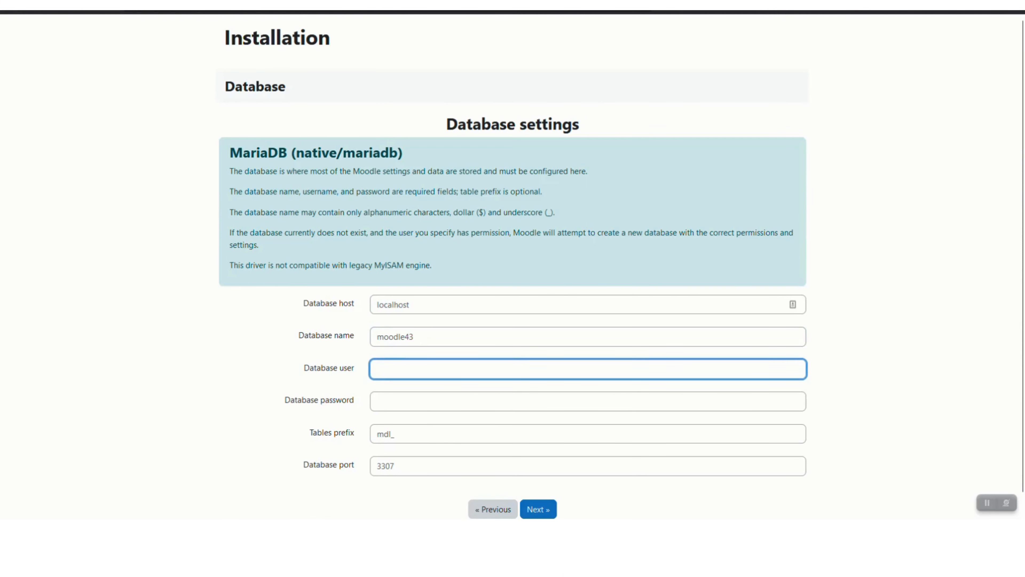
{"action": "type", "text": "root"}
{"action": "key", "text": "Tab"}
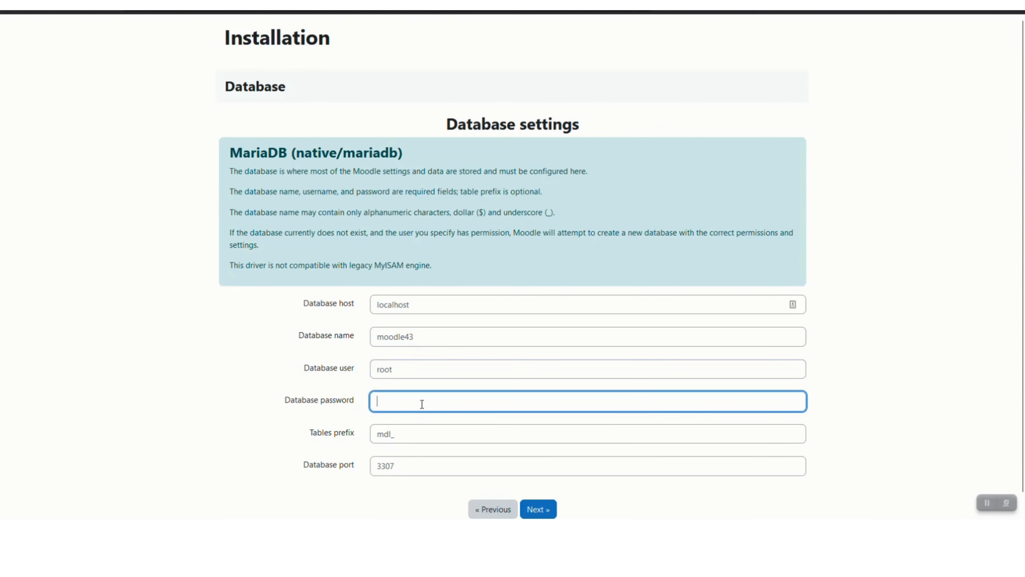
{"action": "scroll", "coordinate": [525, 476], "scroll_direction": "down", "scroll_amount": 1}
{"action": "left_click", "coordinate": [541, 486]}
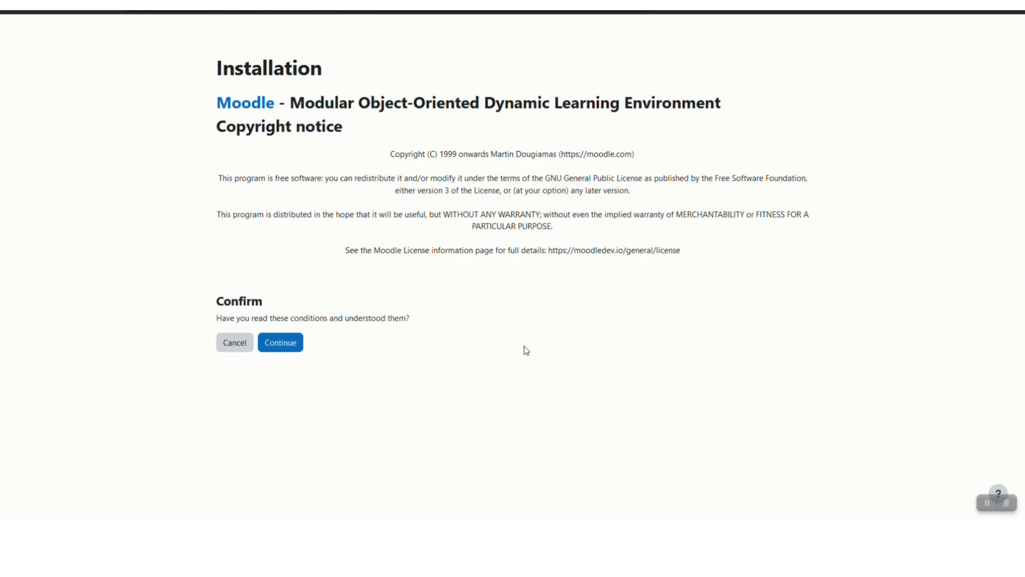
Accept the Moodle copyright conditions and review the server checks, focusing on the max_input_vars requirement
{"action": "left_click", "coordinate": [281, 342]}
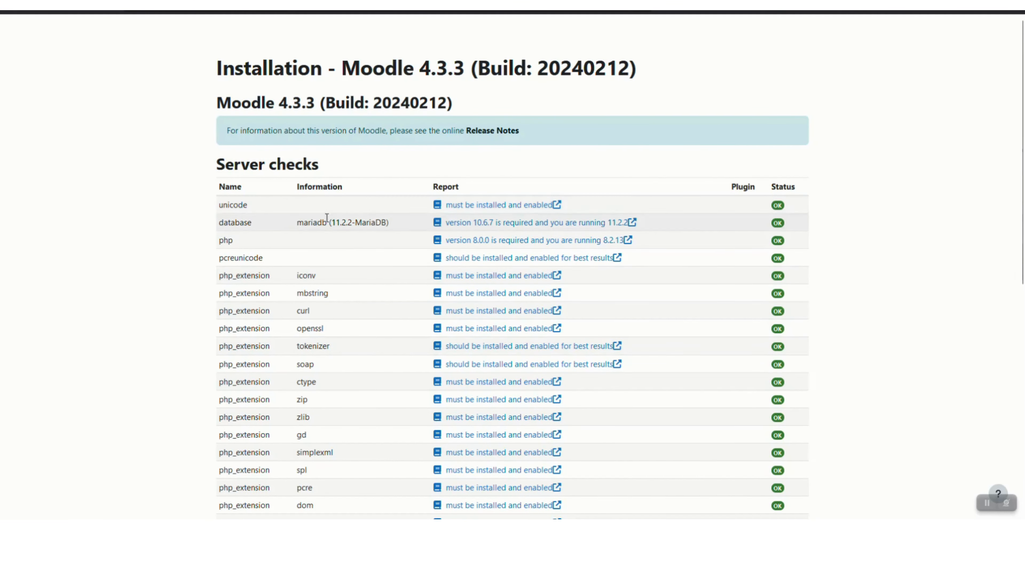
{"action": "scroll", "coordinate": [300, 300], "scroll_direction": "down", "scroll_amount": 6}
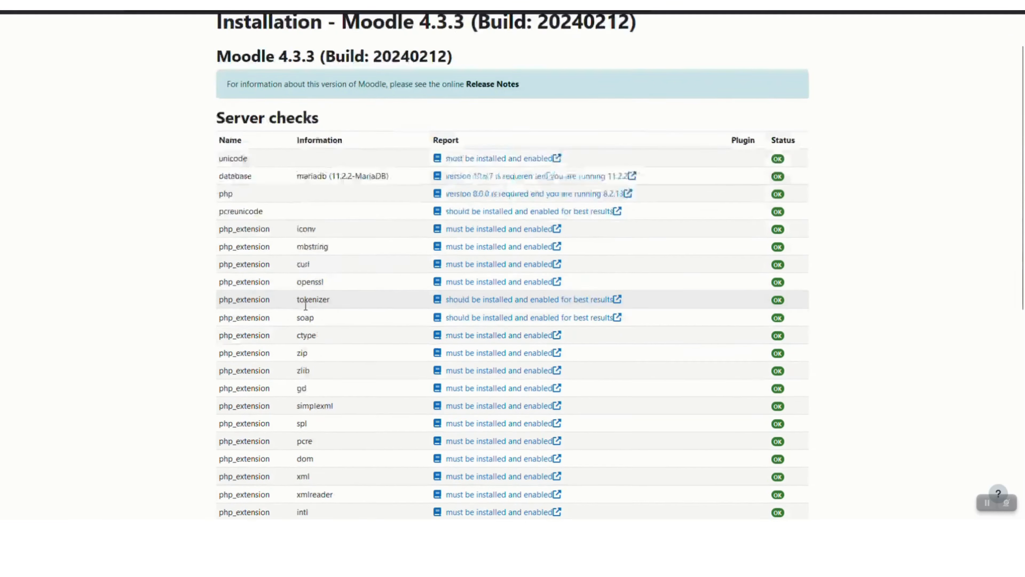
{"action": "scroll", "coordinate": [305, 316], "scroll_direction": "down", "scroll_amount": 3}
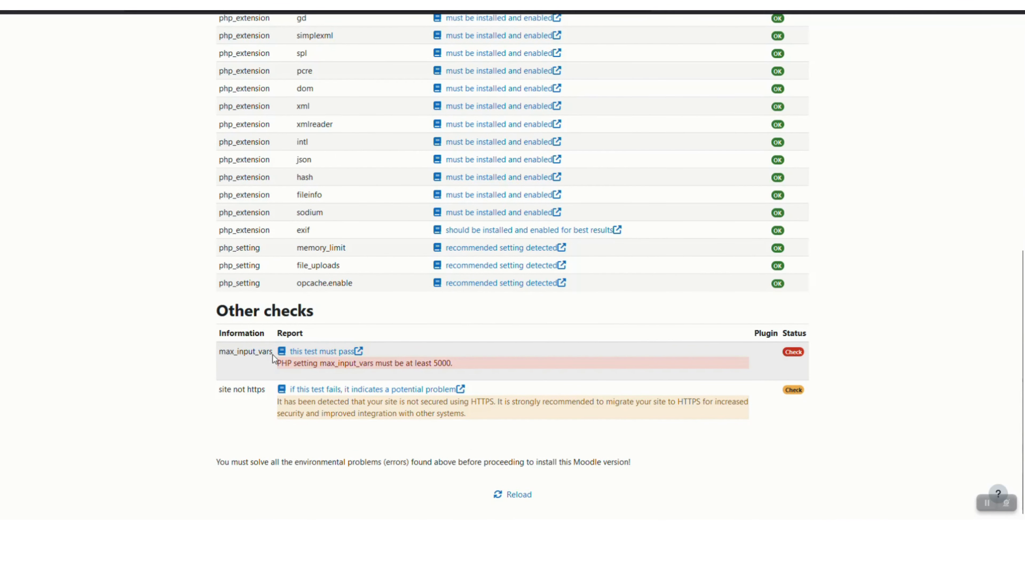
{"action": "left_click_drag", "start_coordinate": [273, 357], "coordinate": [223, 355]}
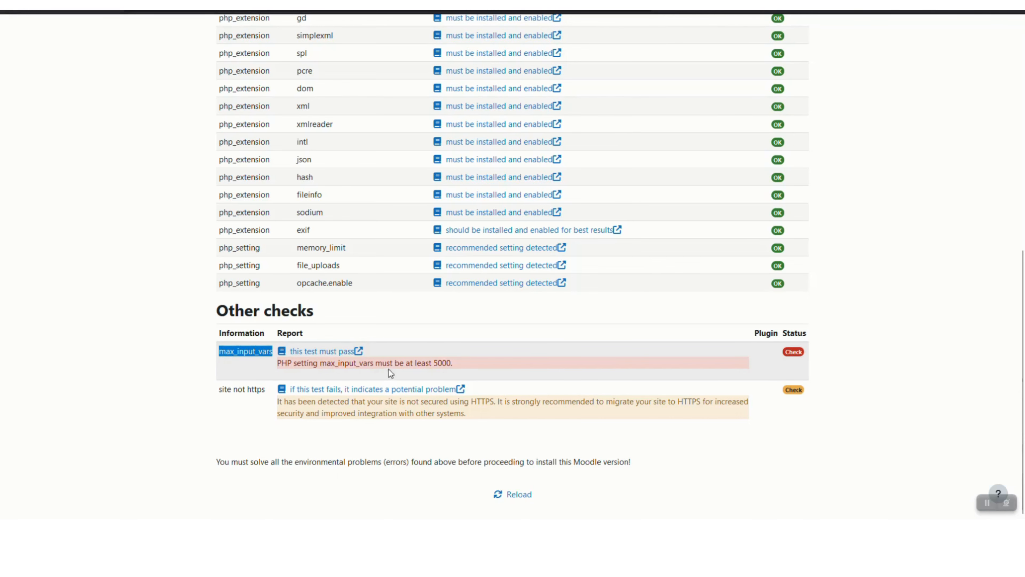
{"action": "left_click_drag", "start_coordinate": [435, 362], "coordinate": [451, 364]}
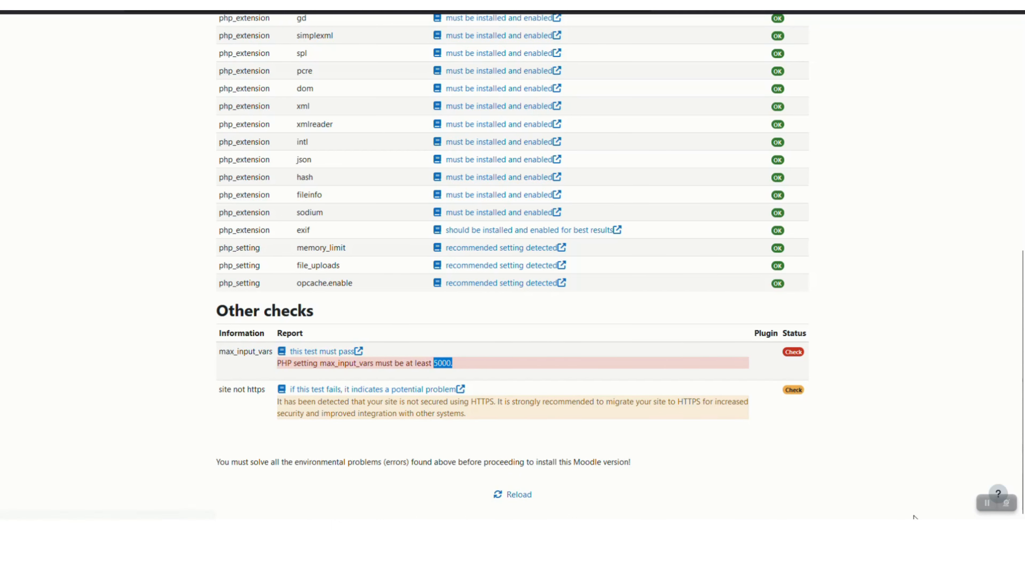
Open the Apache module's php.ini file for PHP 8.2.13 from Wampserver
{"action": "left_click", "coordinate": [873, 531]}
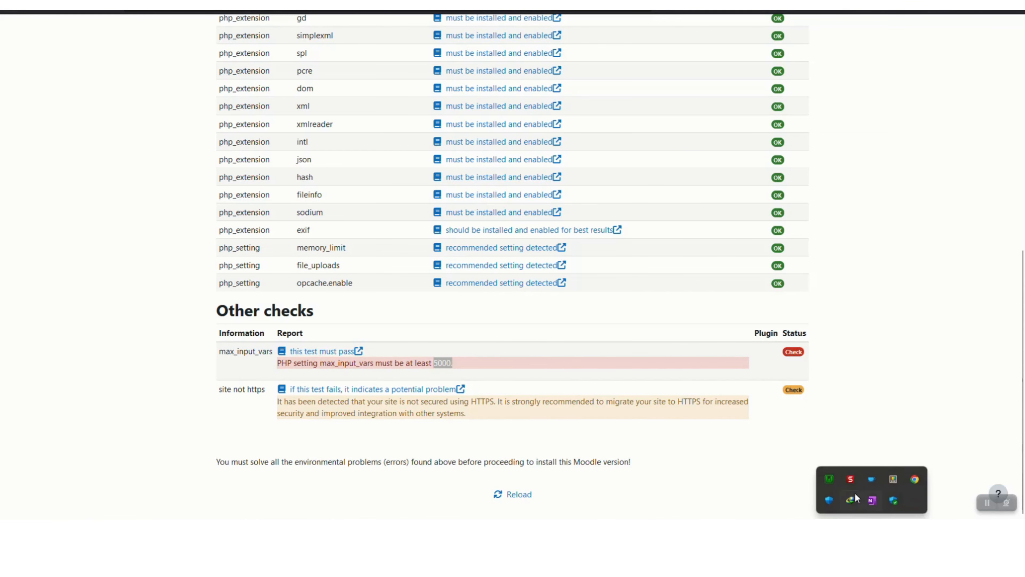
{"action": "left_click", "coordinate": [831, 480]}
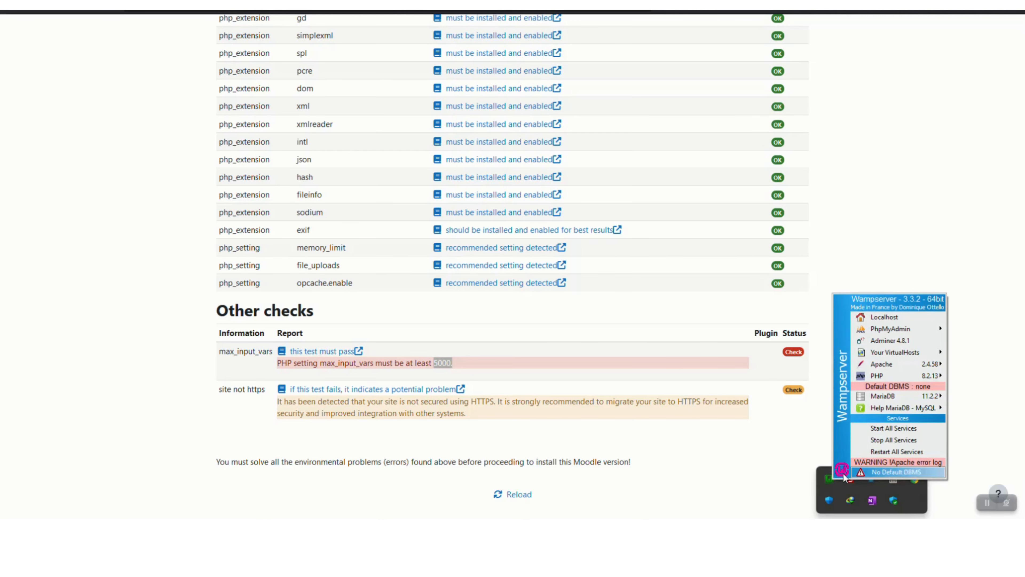
{"action": "left_click", "coordinate": [876, 380]}
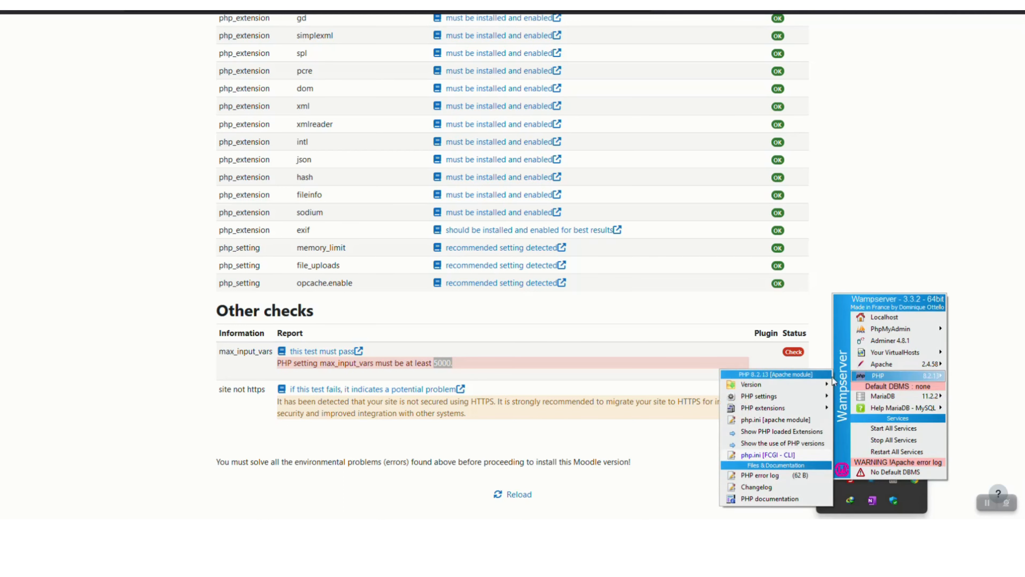
{"action": "mouse_move", "coordinate": [760, 387]}
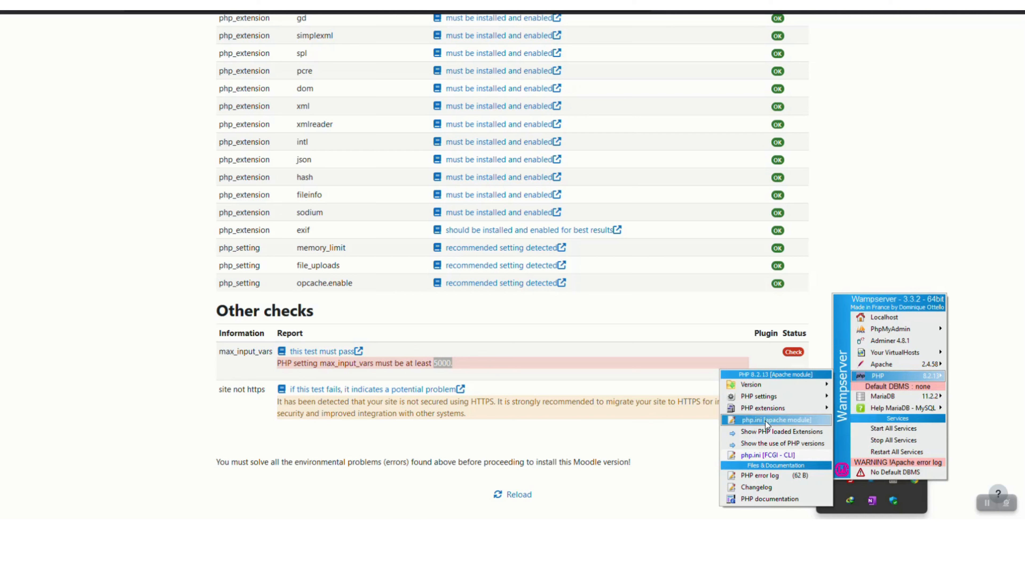
{"action": "left_click", "coordinate": [742, 421]}
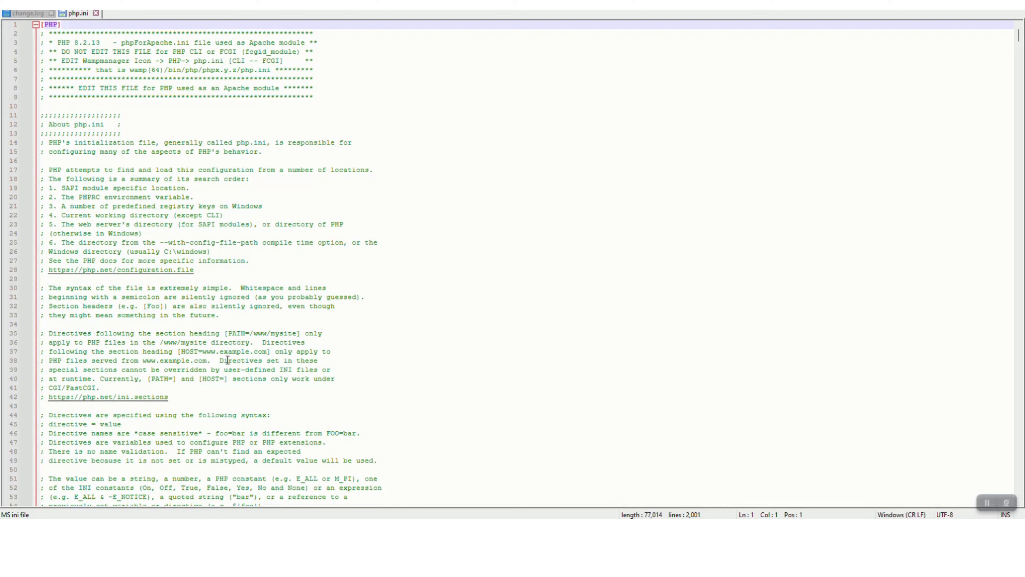
Copy the setting name max_input_vars from the Moodle installer's checks and find it in php.ini
{"action": "key", "text": "alt+Tab"}
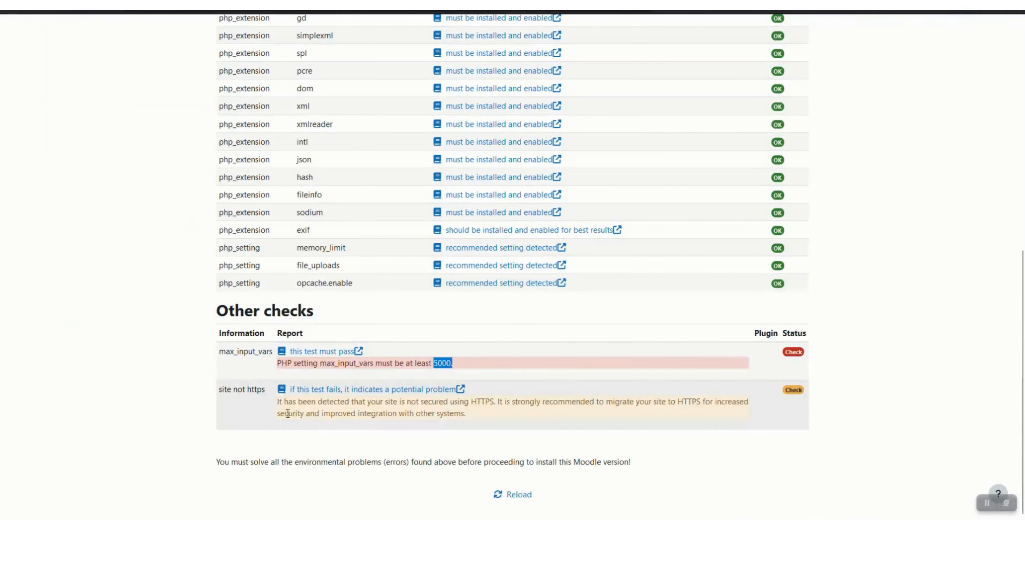
{"action": "left_click_drag", "start_coordinate": [272, 351], "coordinate": [220, 351]}
{"action": "key", "text": "ctrl+c"}
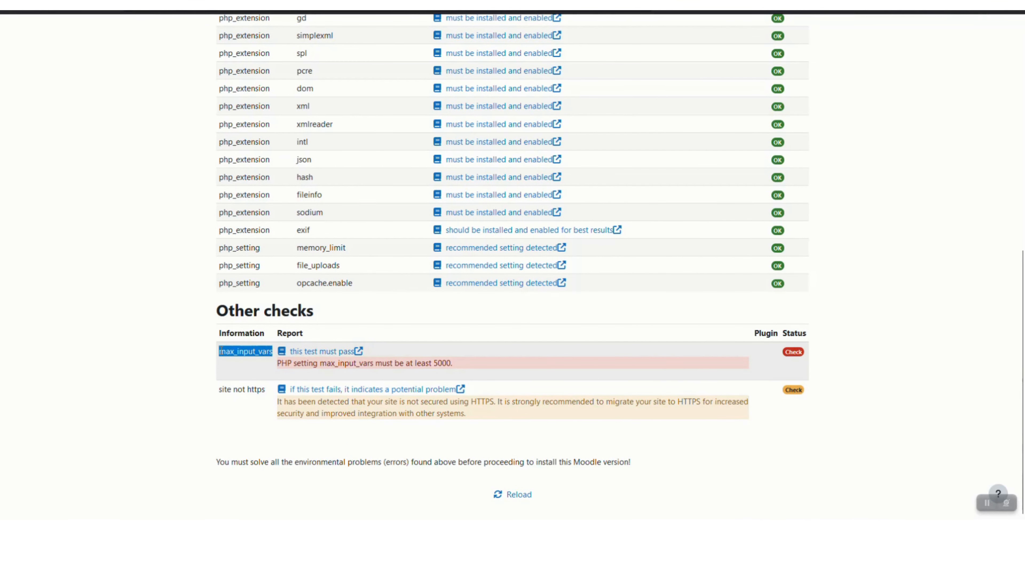
{"action": "key", "text": "alt+Tab"}
{"action": "key", "text": "ctrl+f"}
{"action": "key", "text": "ctrl+v"}
{"action": "left_click", "coordinate": [604, 202]}
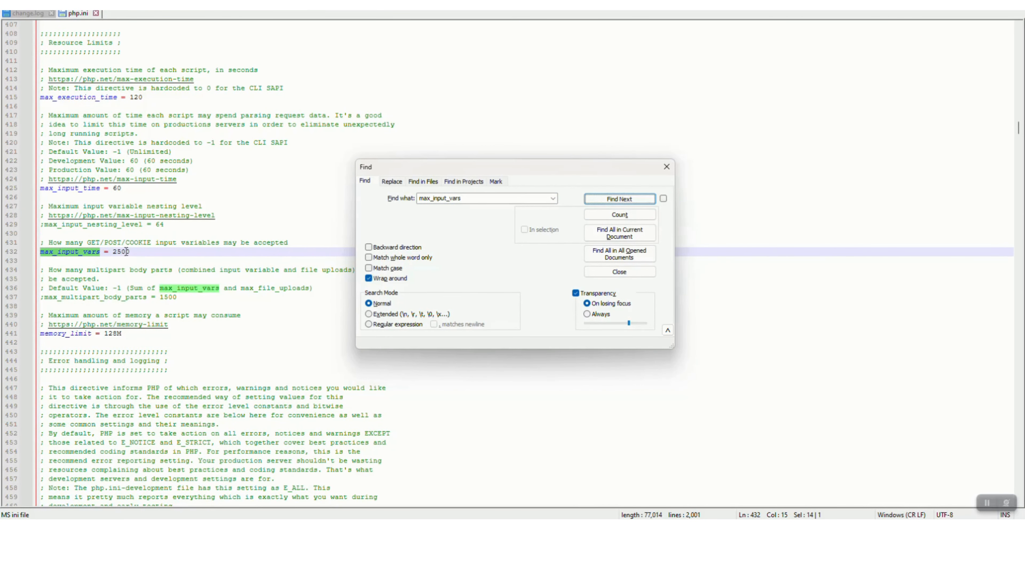
Set max_input_vars to 5000 in php.ini, then save and close the file
{"action": "left_click", "coordinate": [118, 251]}
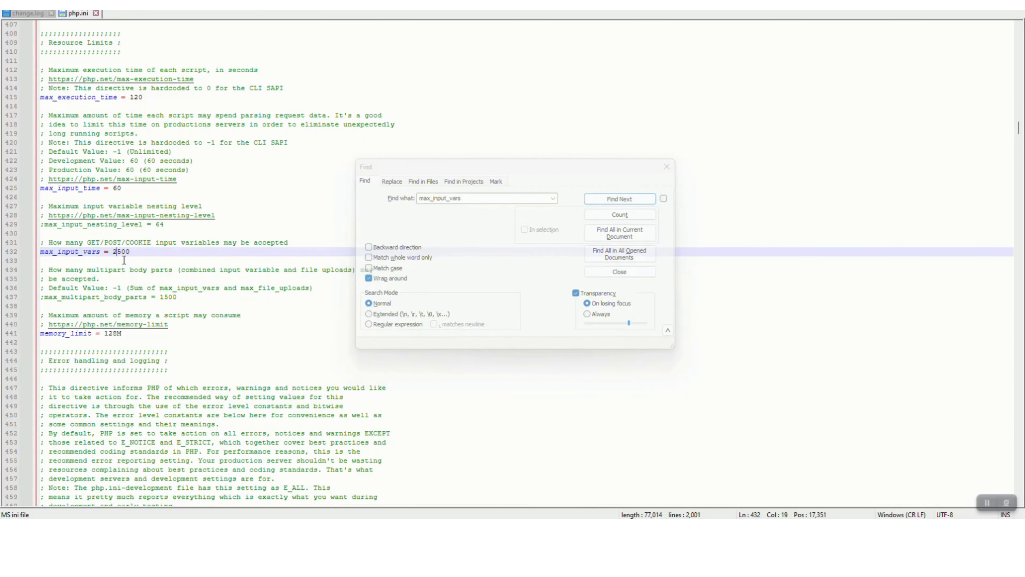
{"action": "key", "text": "BackSpace"}
{"action": "left_click", "coordinate": [609, 272]}
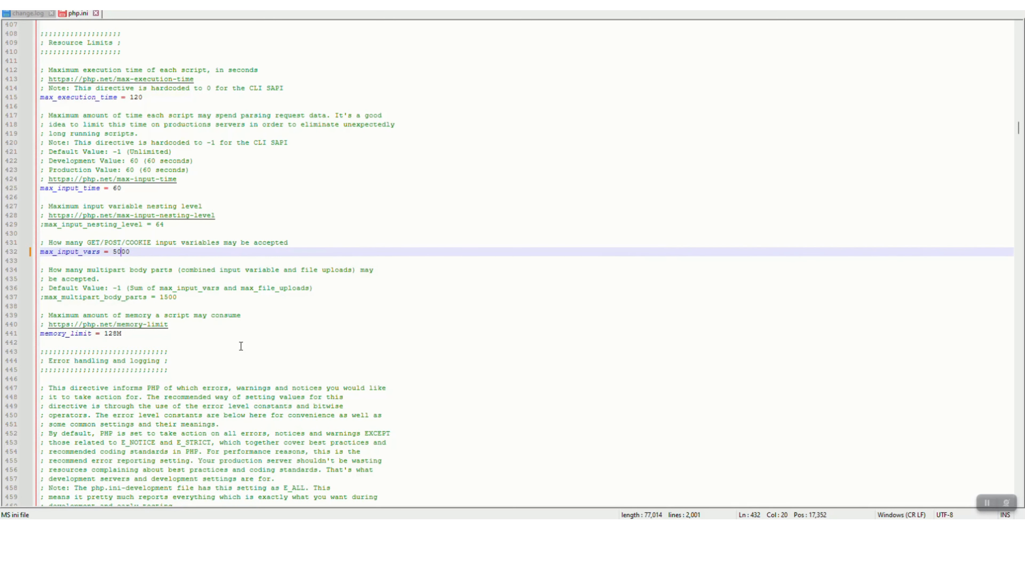
{"action": "key", "text": "ctrl+s"}
{"action": "left_click", "coordinate": [95, 13]}
Switch back to the Moodle installer in the browser and reload the environment checks to review max_input_vars
{"action": "key", "text": "alt+Tab"}
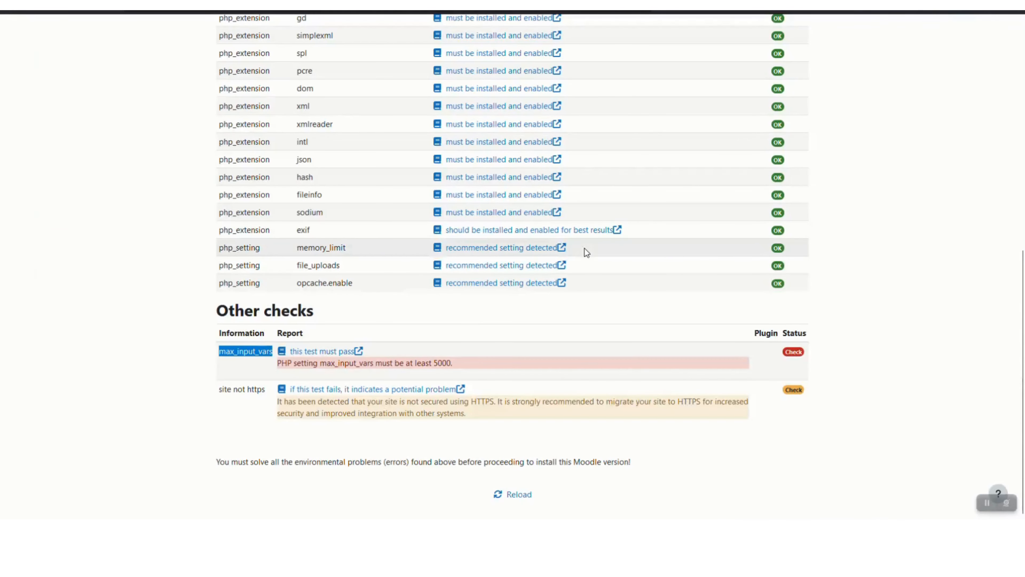
{"action": "left_click", "coordinate": [521, 494]}
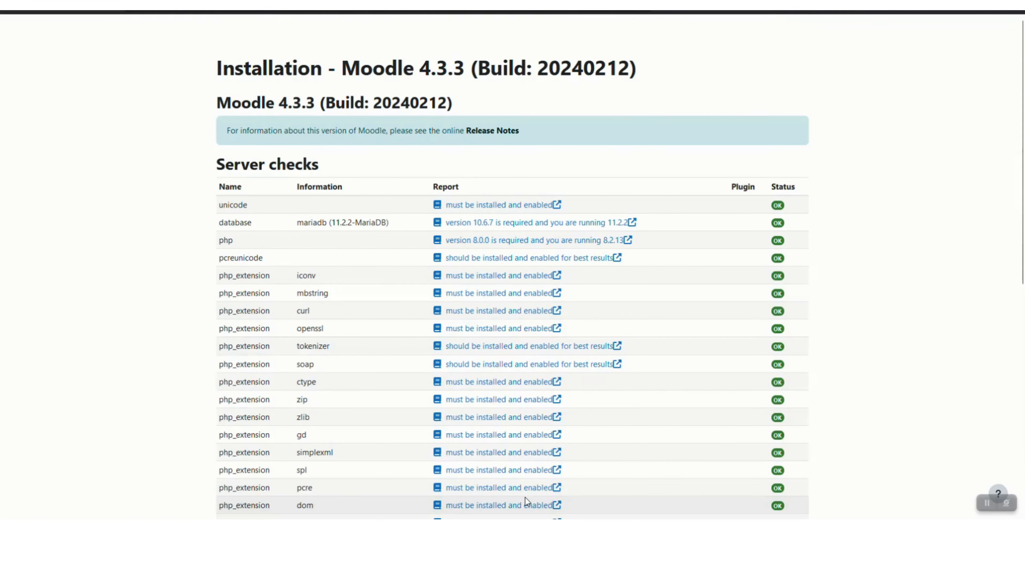
{"action": "scroll", "coordinate": [567, 424], "scroll_direction": "down", "scroll_amount": 5}
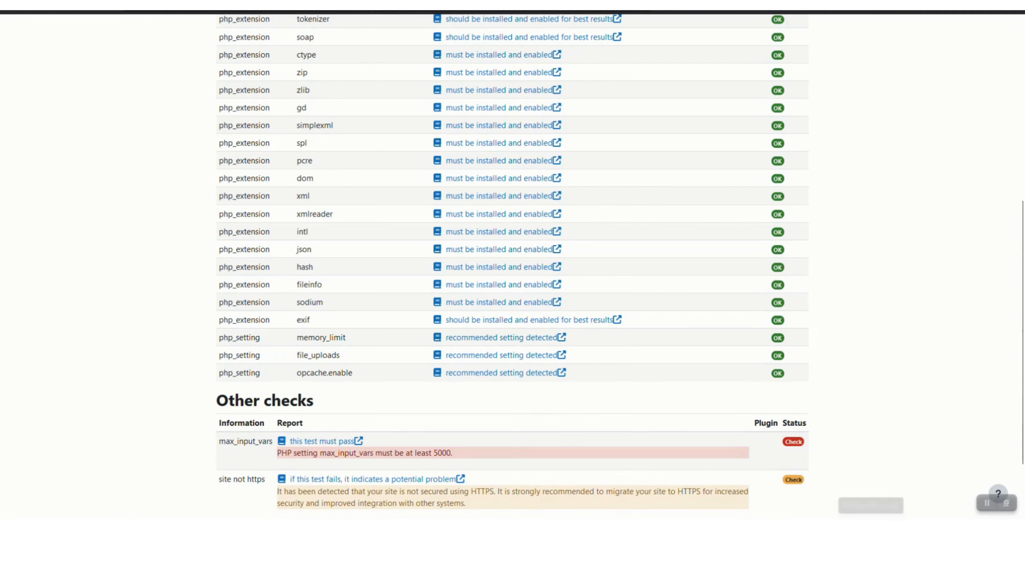
Restart all Wampserver services and wait until they are running again
{"action": "left_click", "coordinate": [872, 531]}
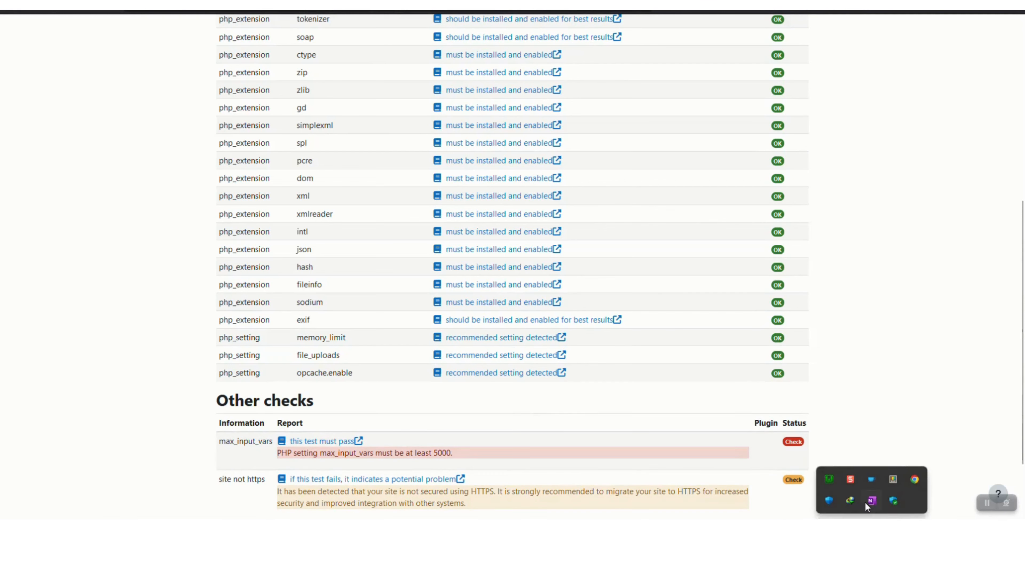
{"action": "right_click", "coordinate": [830, 481]}
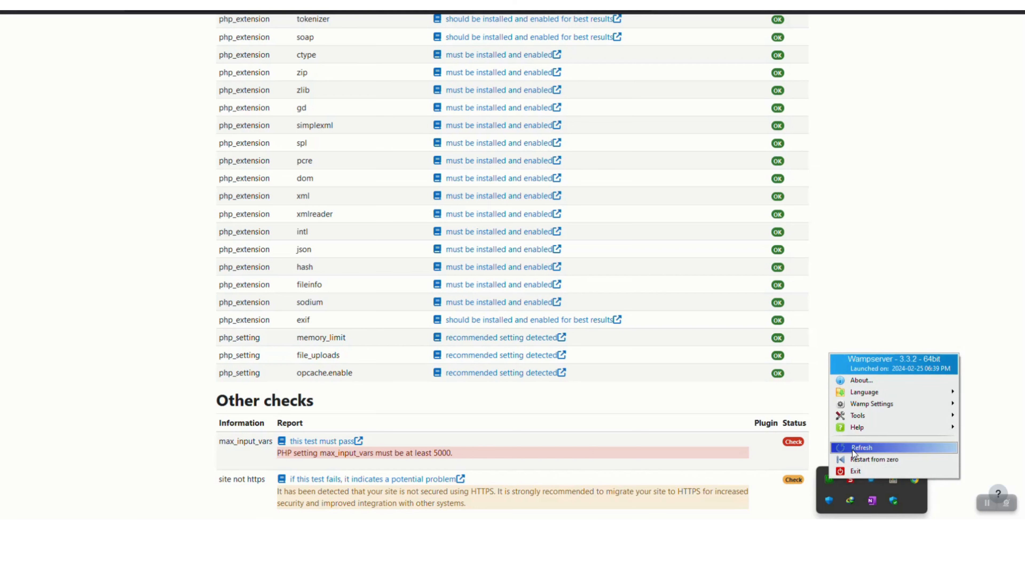
{"action": "left_click", "coordinate": [828, 484]}
{"action": "left_click", "coordinate": [828, 483]}
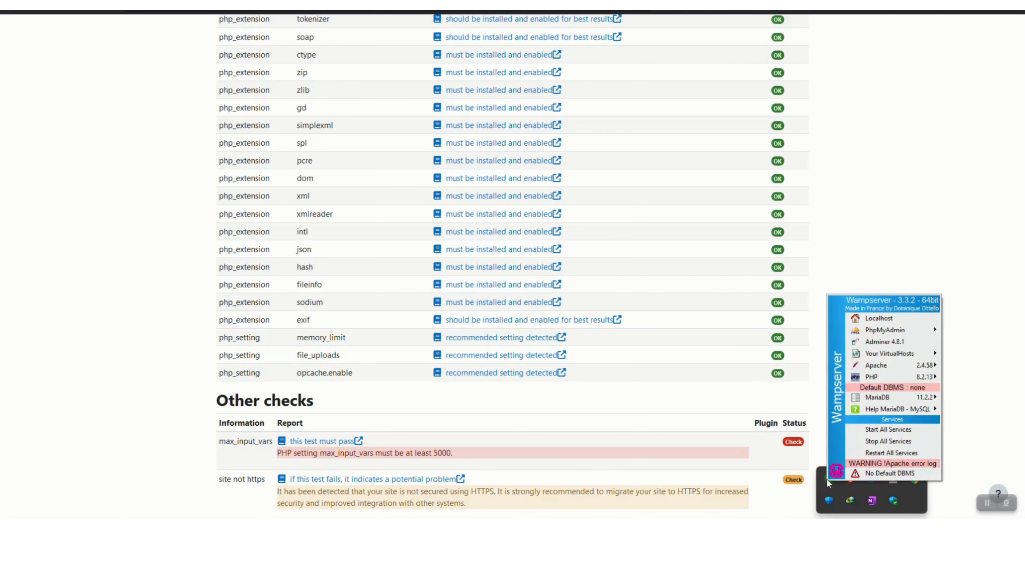
{"action": "left_click", "coordinate": [880, 454]}
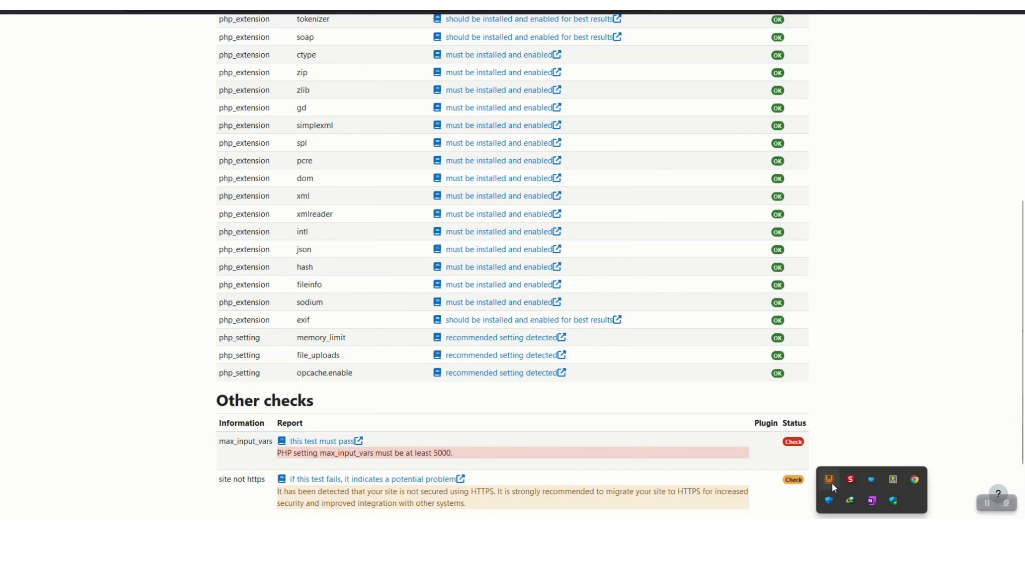
{"action": "mouse_move", "coordinate": [831, 483]}
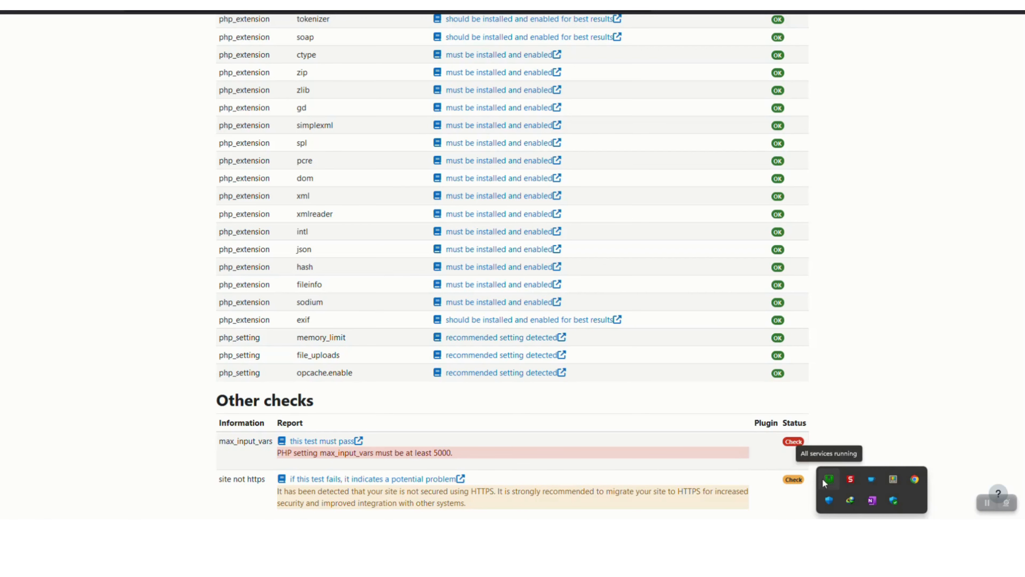
Reload the Moodle environment checks and review the server and other check results
{"action": "scroll", "coordinate": [500, 418], "scroll_direction": "down", "scroll_amount": 2}
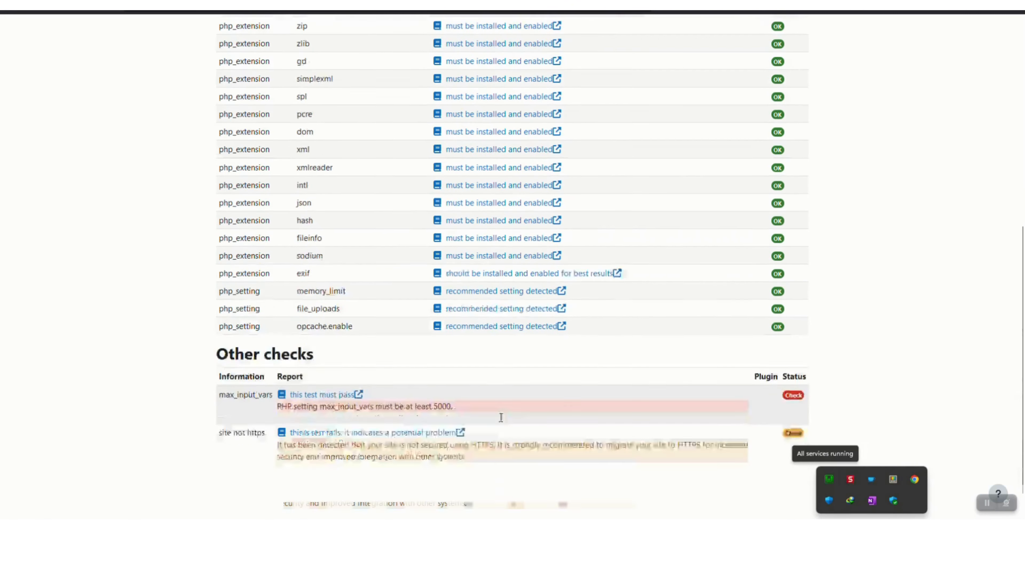
{"action": "left_click", "coordinate": [517, 498]}
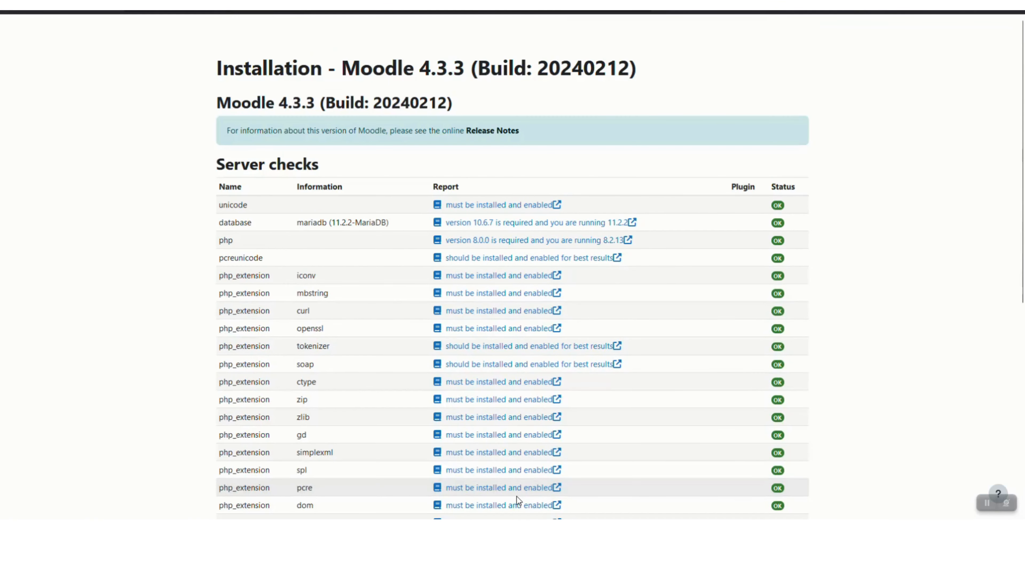
{"action": "scroll", "coordinate": [556, 242], "scroll_direction": "down", "scroll_amount": 8}
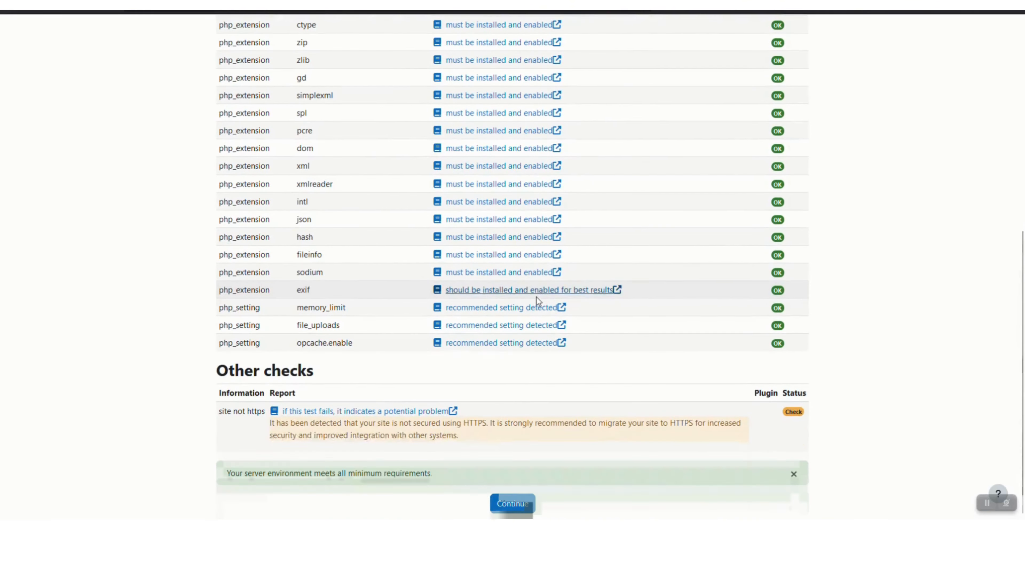
{"action": "scroll", "coordinate": [480, 403], "scroll_direction": "up", "scroll_amount": 6}
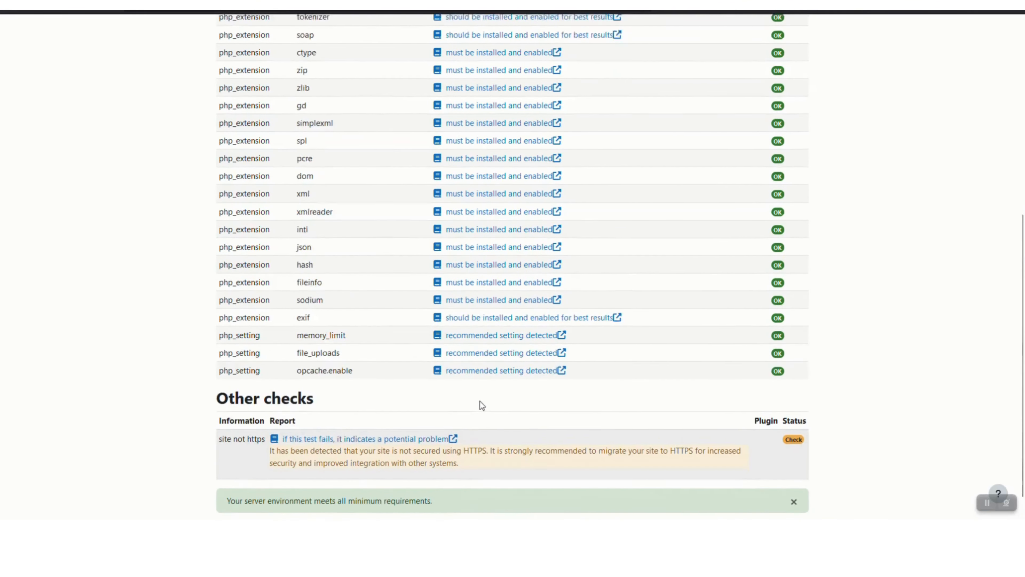
{"action": "scroll", "coordinate": [480, 404], "scroll_direction": "down", "scroll_amount": 6}
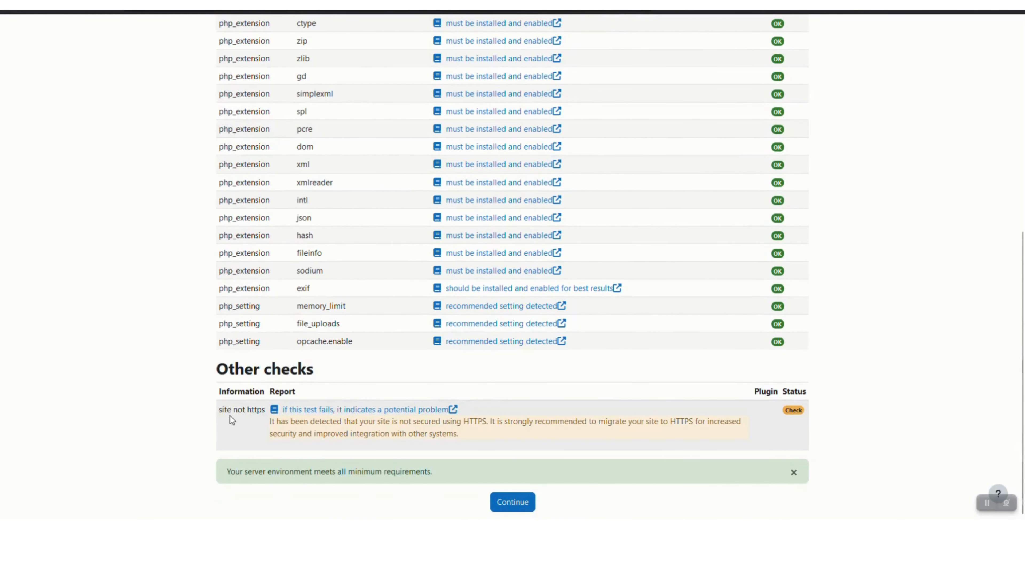
Review the site not https notice and the minimum requirements message, then continue the Moodle installation
{"action": "left_click_drag", "start_coordinate": [248, 409], "coordinate": [263, 411]}
{"action": "left_click", "coordinate": [542, 424]}
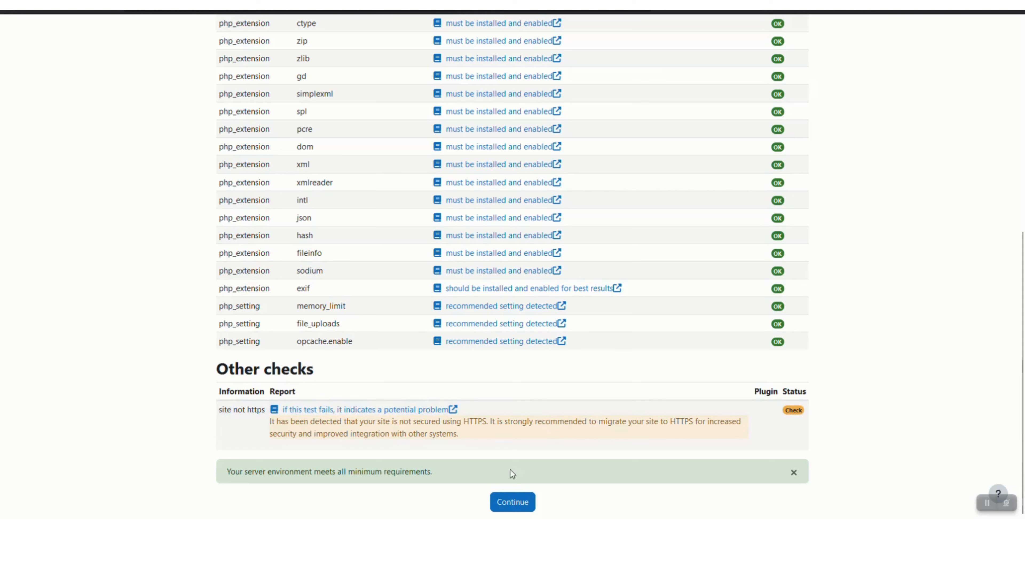
{"action": "left_click_drag", "start_coordinate": [231, 472], "coordinate": [432, 469]}
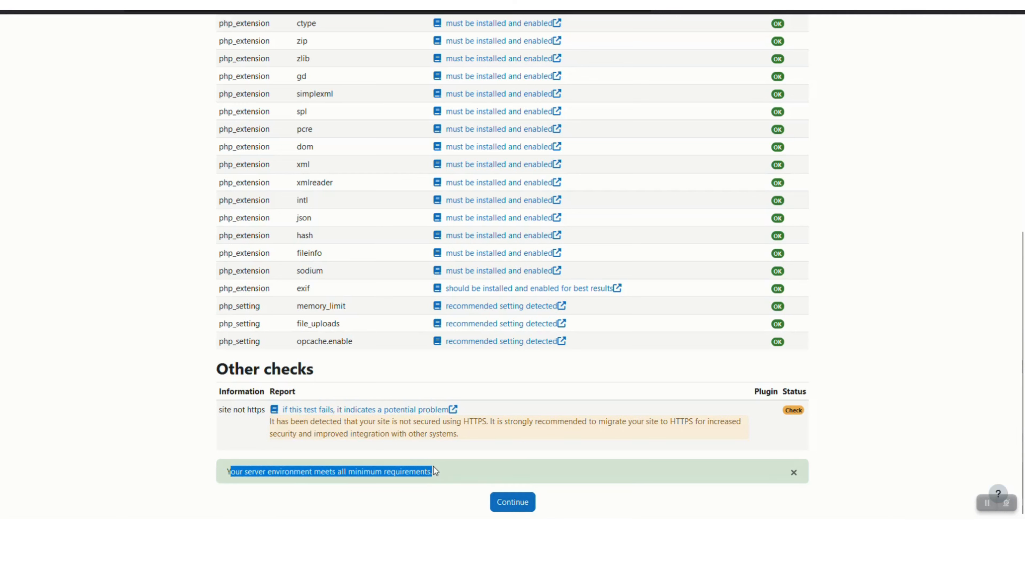
{"action": "left_click", "coordinate": [509, 503]}
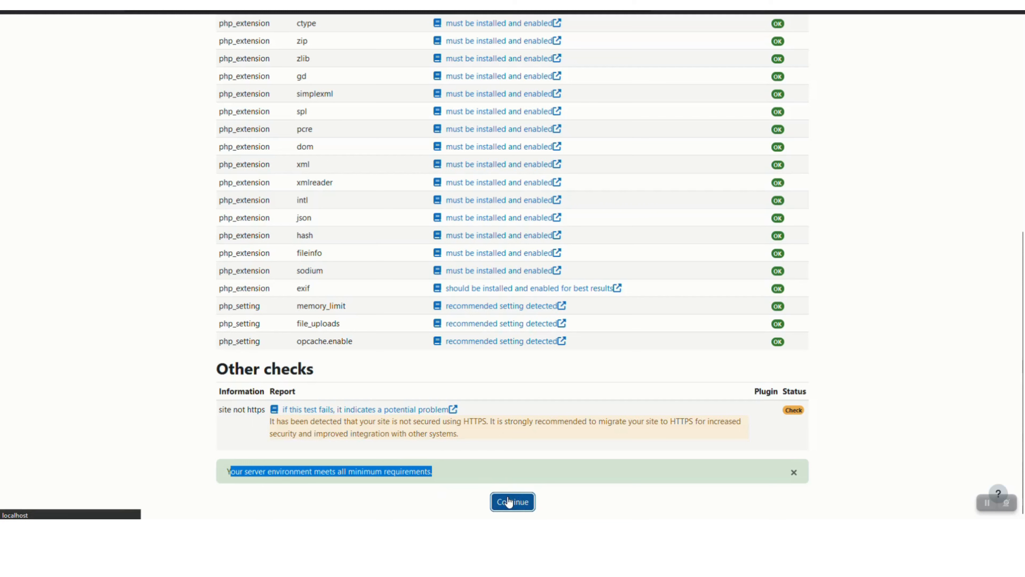